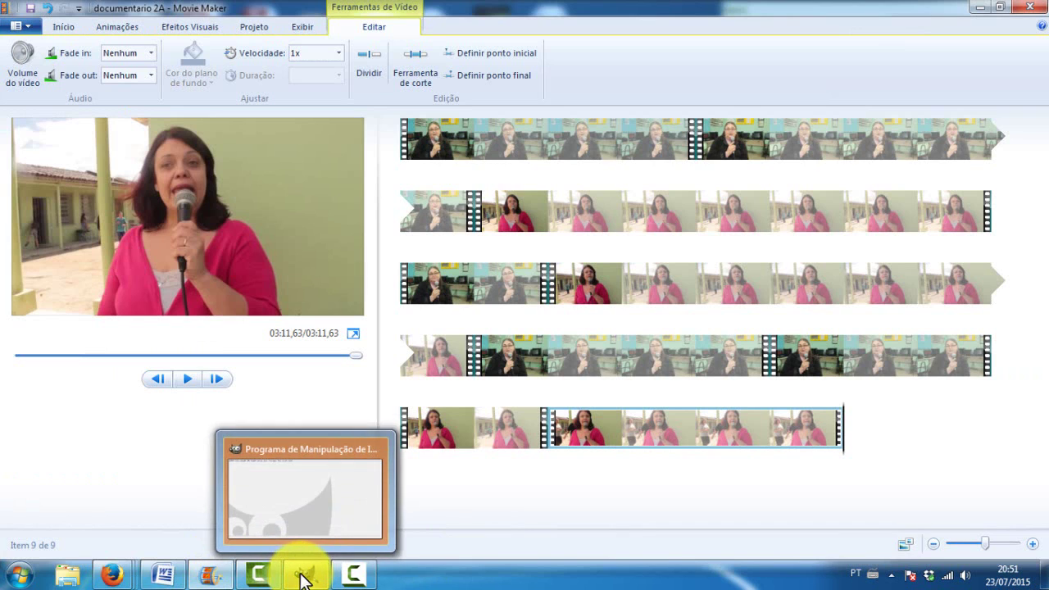
Switch from Windows Movie Maker to the GIMP image editor using the taskbar
{"action": "left_click", "coordinate": [301, 576]}
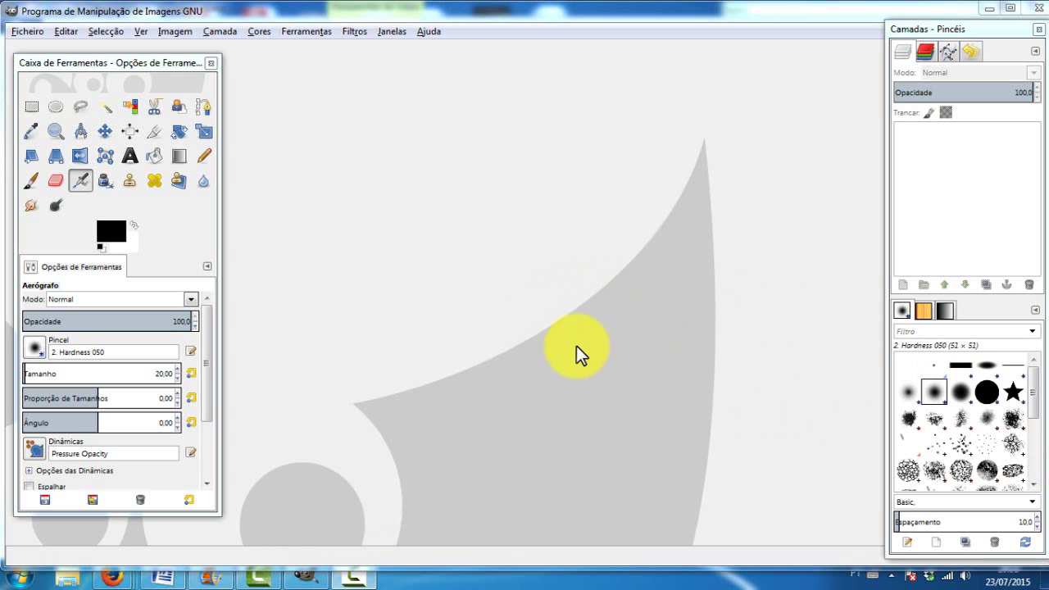
Create a new blank image from the 1600x1200 template
{"action": "left_click", "coordinate": [25, 29]}
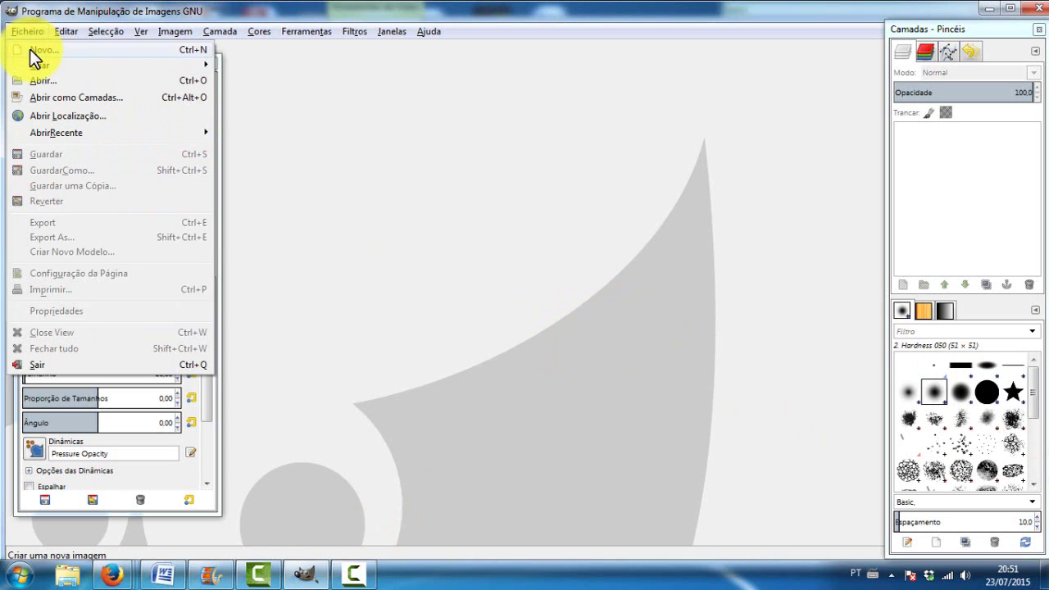
{"action": "left_click", "coordinate": [30, 50]}
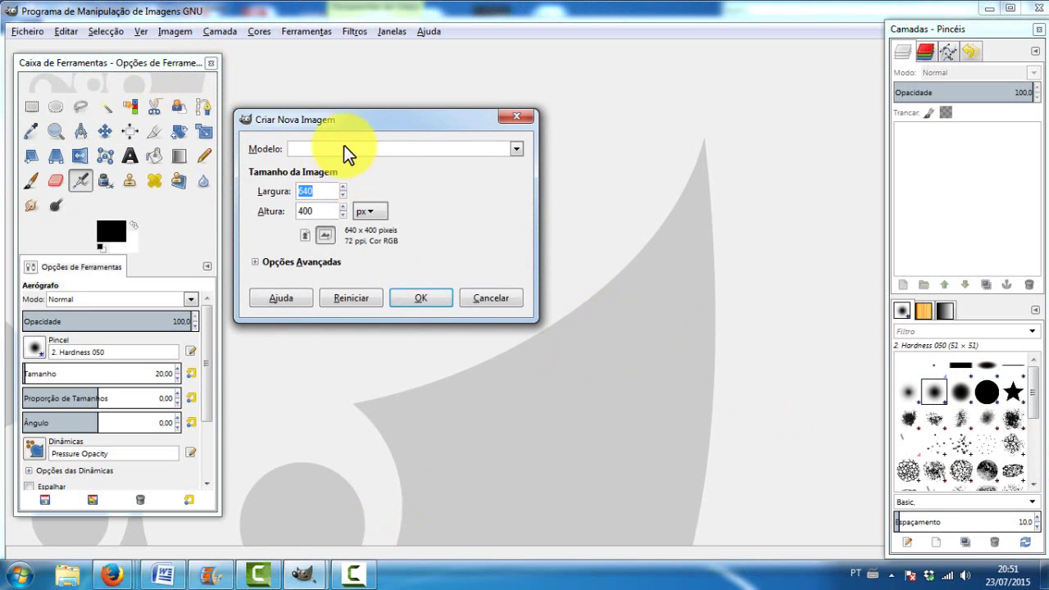
{"action": "left_click", "coordinate": [344, 148]}
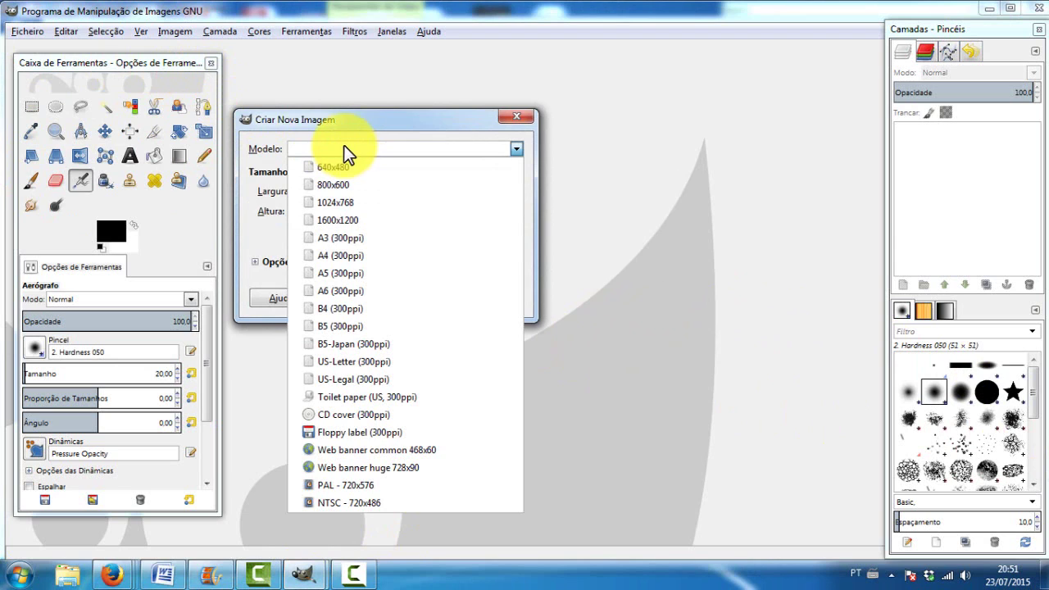
{"action": "left_click", "coordinate": [345, 221]}
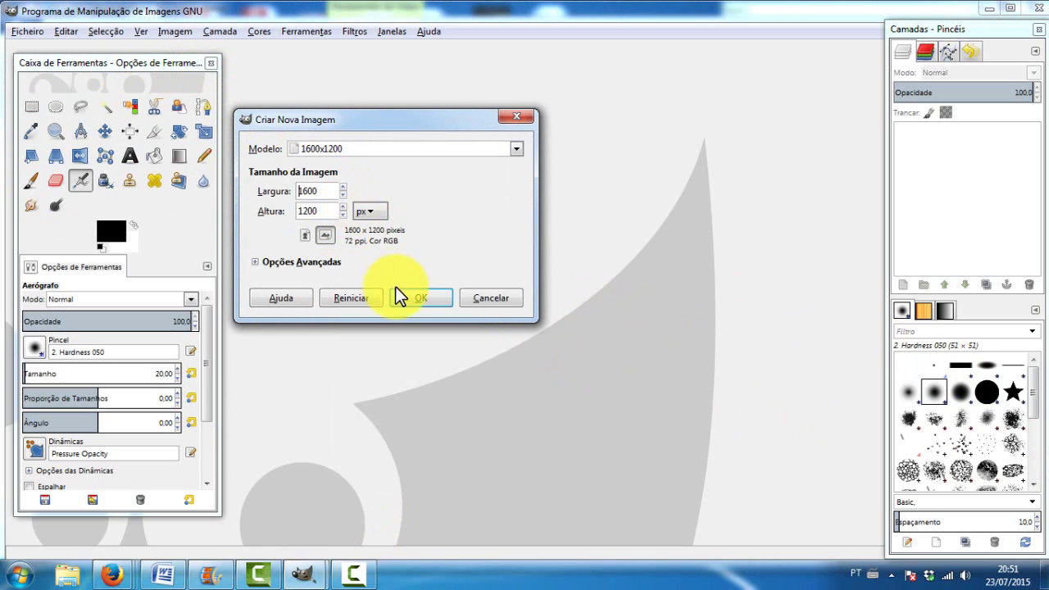
{"action": "left_click", "coordinate": [418, 298]}
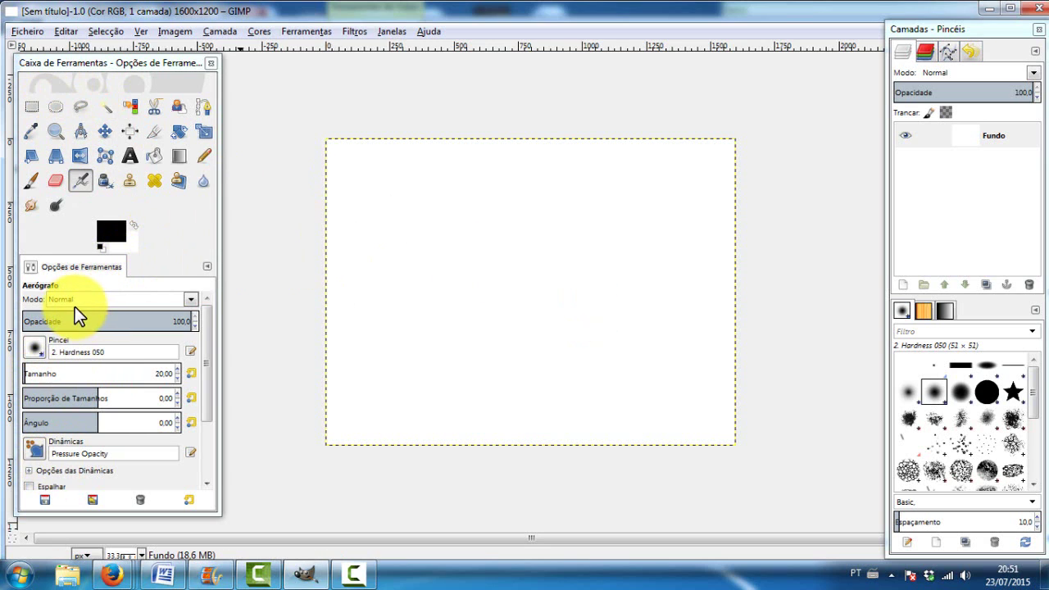
Use Bucket Fill in pattern mode and trial-fill the canvas with the Blue Web pattern
{"action": "left_click", "coordinate": [157, 153]}
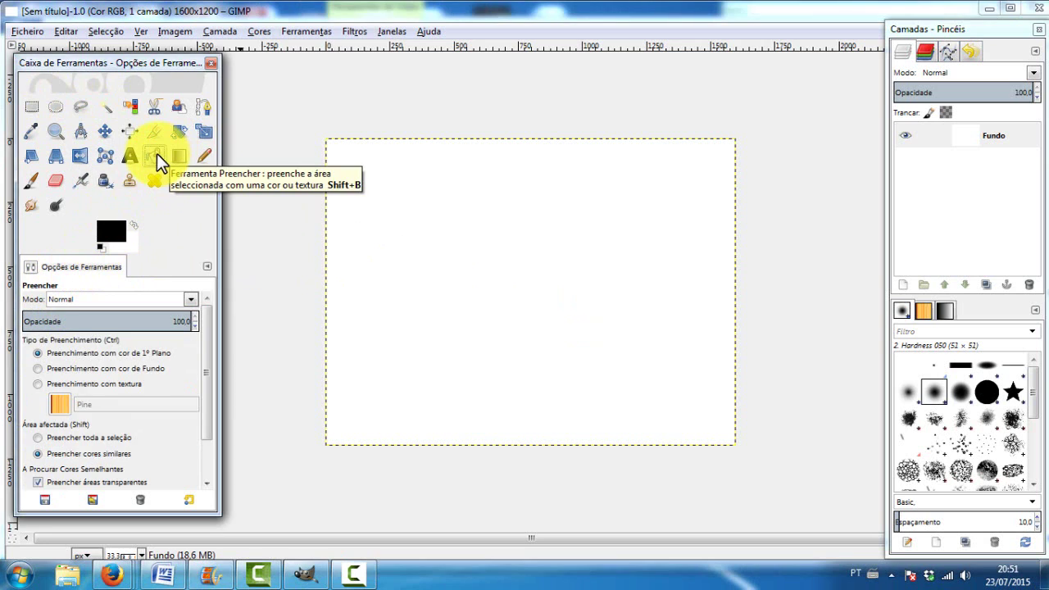
{"action": "left_click", "coordinate": [40, 384]}
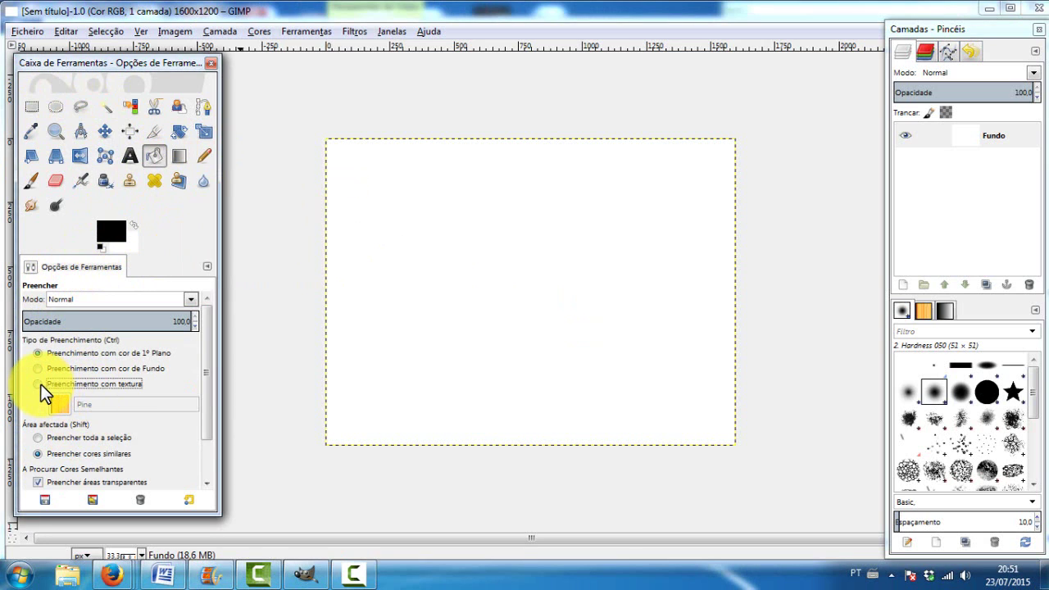
{"action": "left_click", "coordinate": [64, 410]}
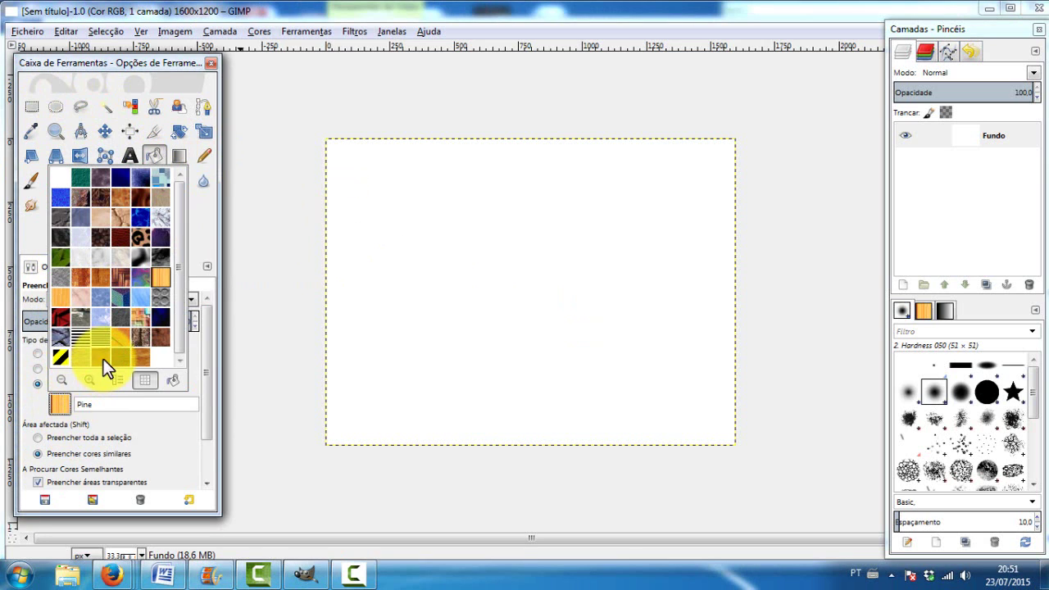
{"action": "left_click", "coordinate": [62, 234]}
{"action": "left_click", "coordinate": [61, 405]}
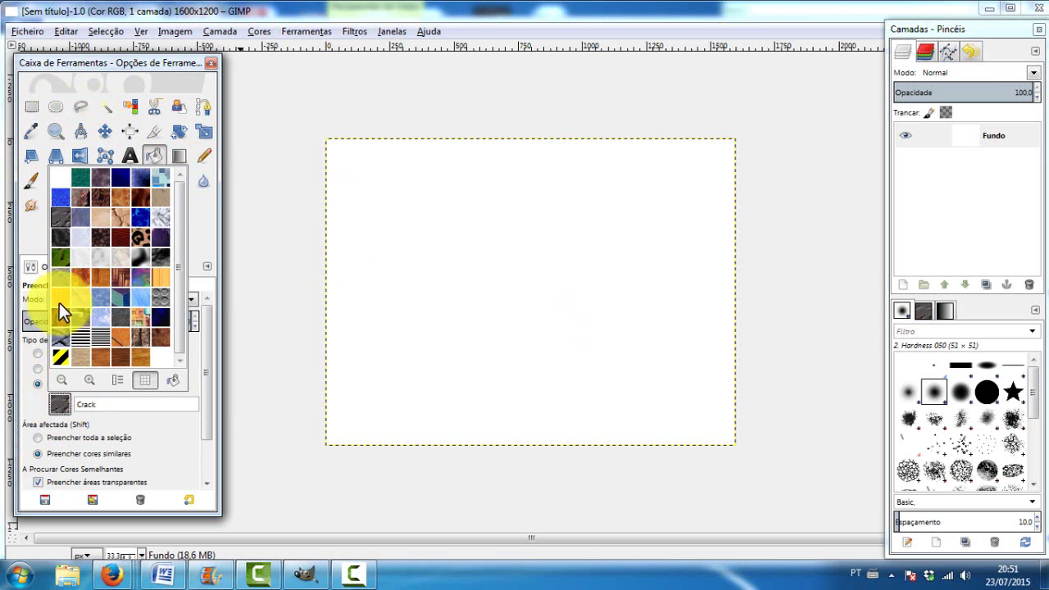
{"action": "left_click", "coordinate": [68, 190]}
{"action": "left_click", "coordinate": [529, 252]}
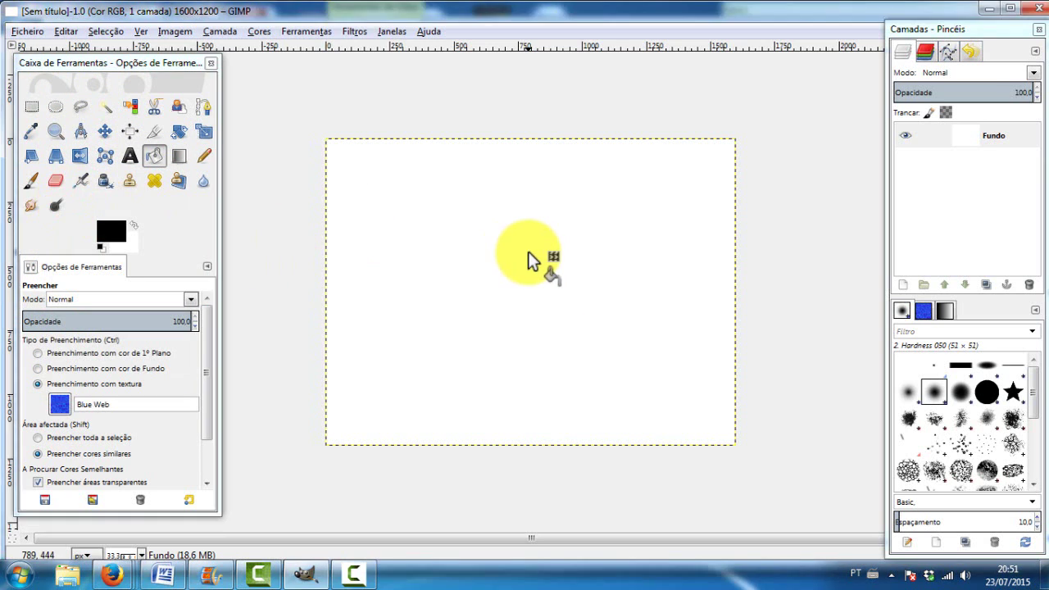
Refill the whole selection with the 3D Green pattern
{"action": "left_click", "coordinate": [60, 406]}
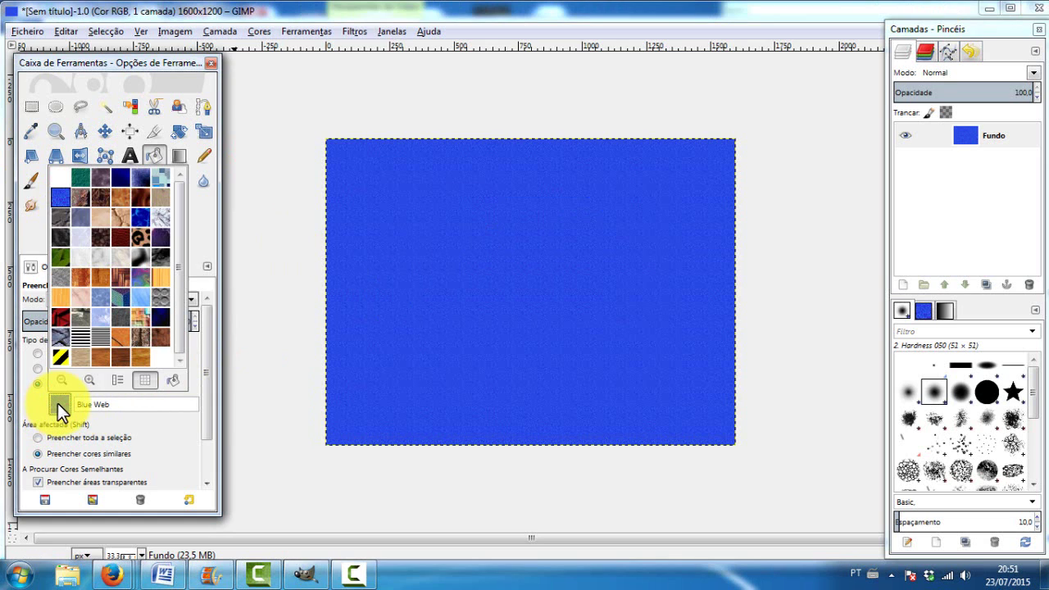
{"action": "left_click", "coordinate": [79, 178]}
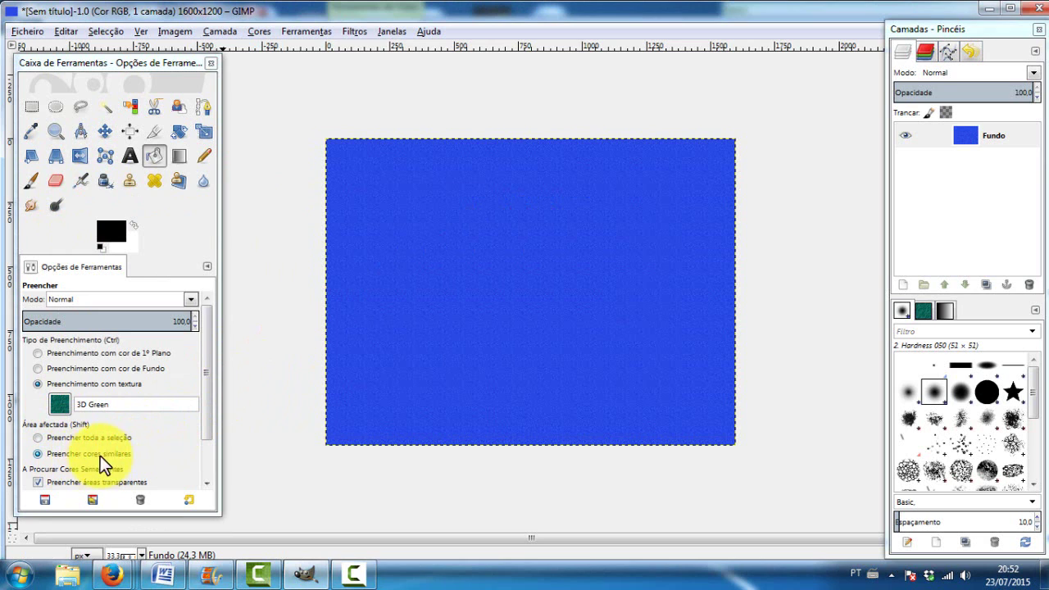
{"action": "left_click", "coordinate": [89, 437]}
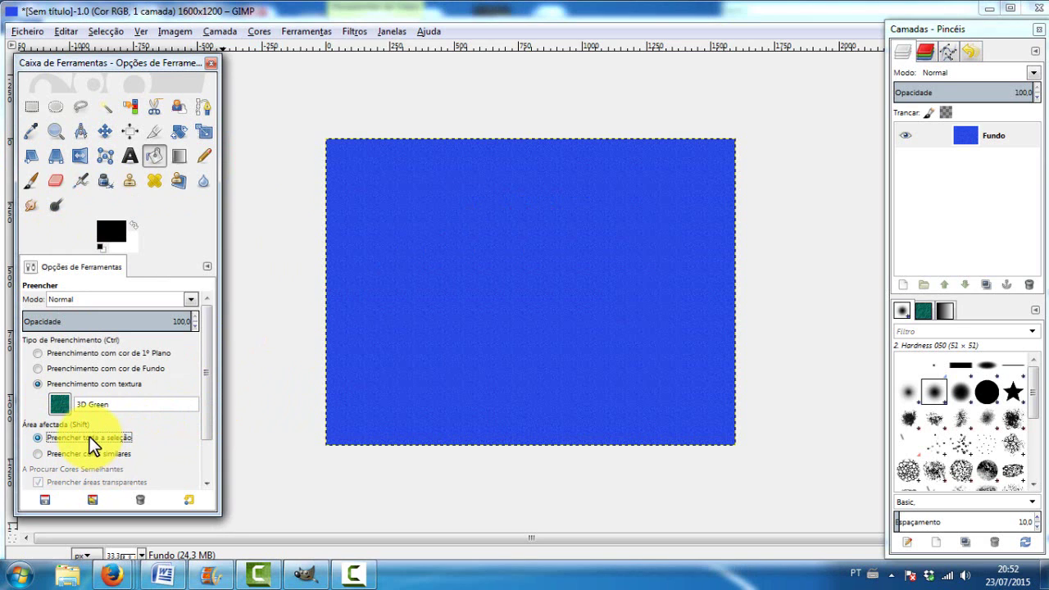
{"action": "left_click", "coordinate": [475, 293]}
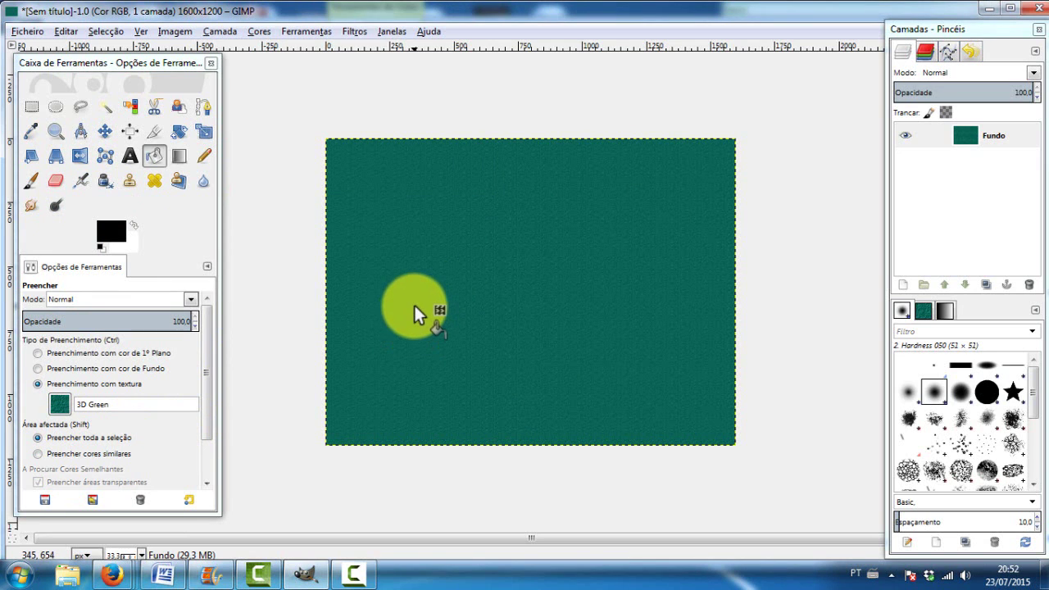
{"action": "left_click", "coordinate": [129, 156]}
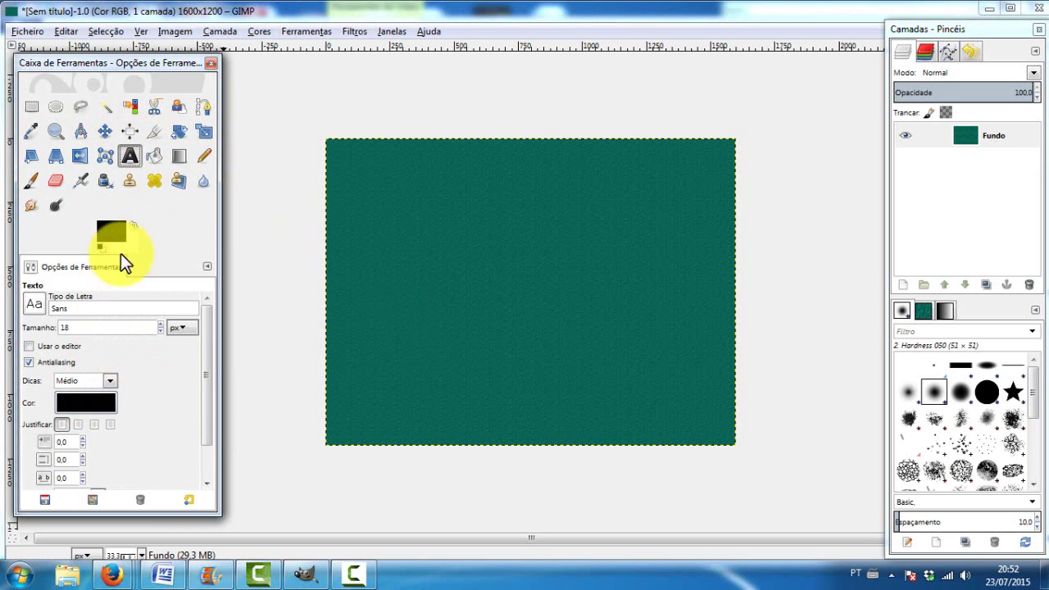
Set the text colour to white and size to 139 px, and start a text box on the canvas's left
{"action": "double_click", "coordinate": [111, 228]}
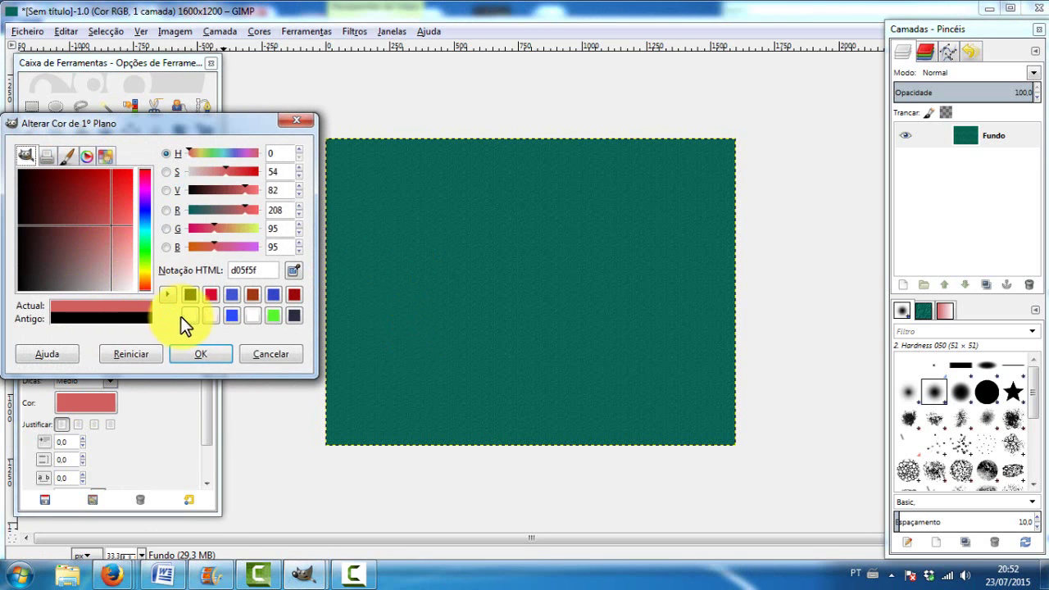
{"action": "left_click", "coordinate": [182, 316]}
{"action": "left_click", "coordinate": [193, 351]}
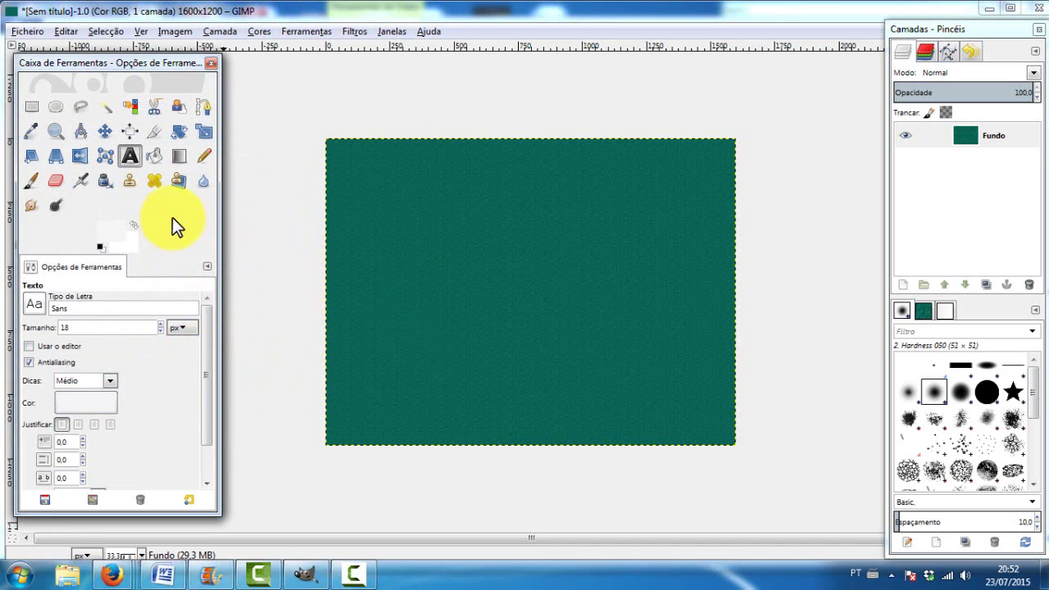
{"action": "left_click", "coordinate": [160, 324]}
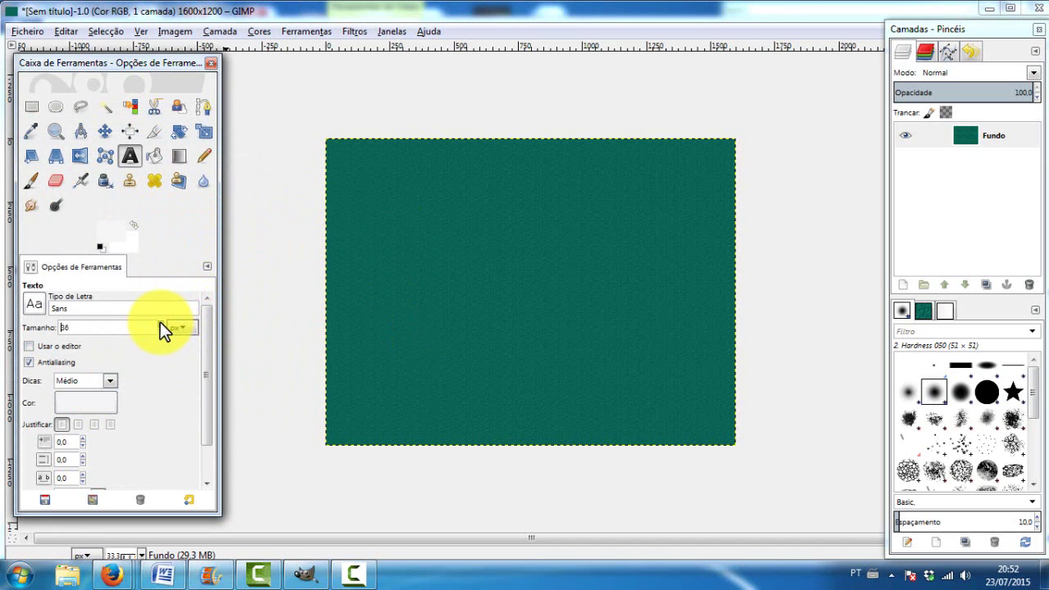
{"action": "scroll", "coordinate": [160, 323], "scroll_direction": "up", "scroll_amount": 20}
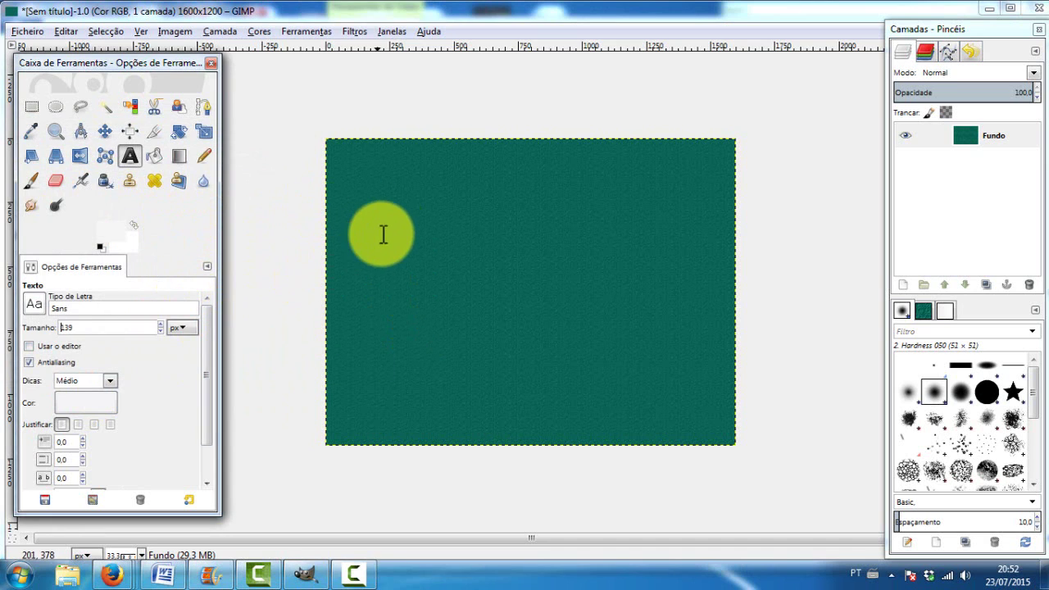
{"action": "left_click", "coordinate": [383, 234]}
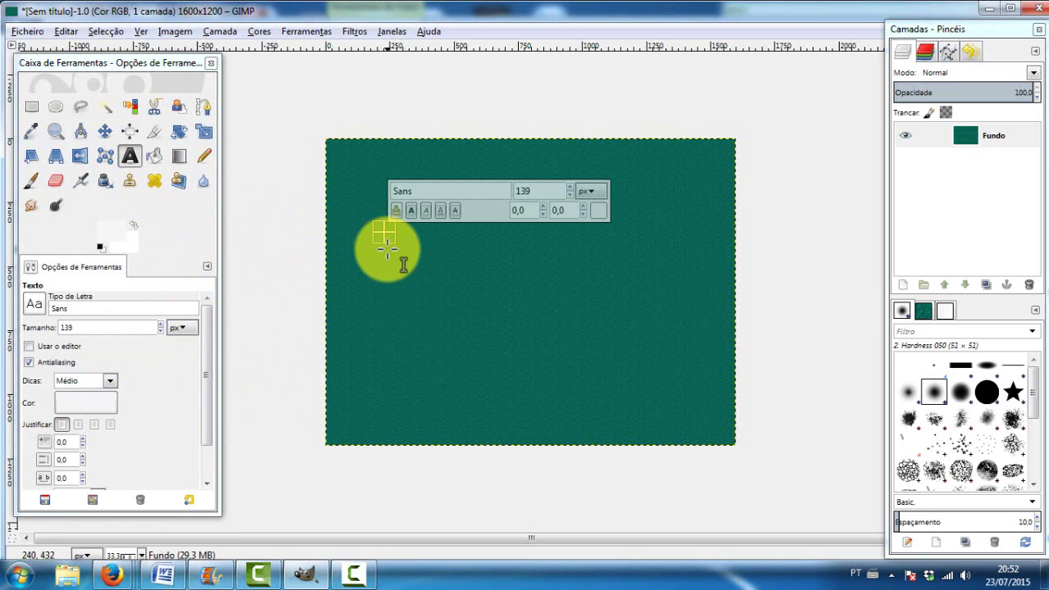
Type the title 'Uma Escola chamada Independencia', fixing the typos along the way
{"action": "type", "text": "Como"}
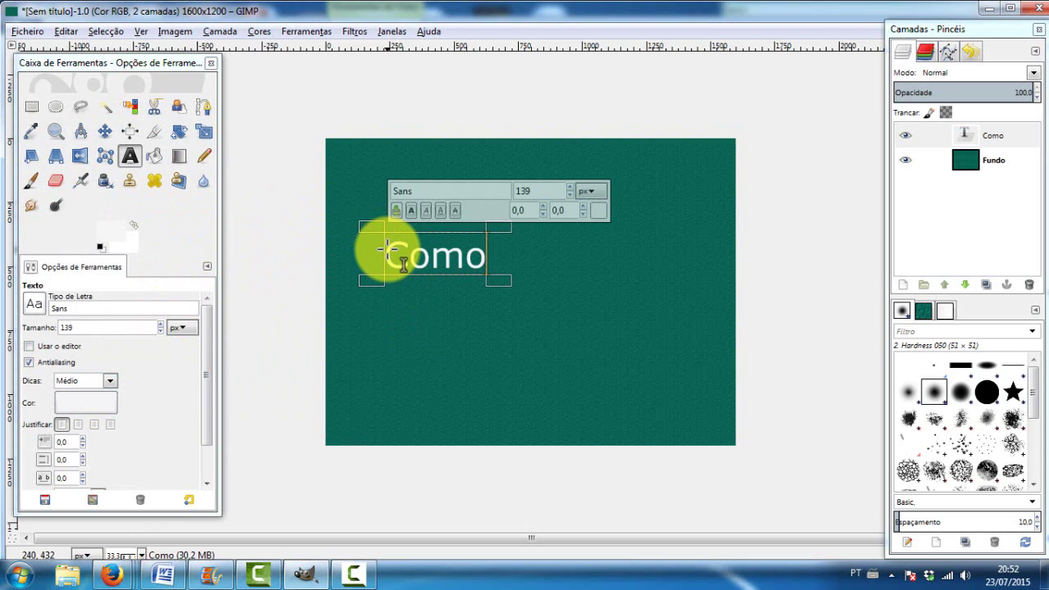
{"action": "type", "text": " fo"}
{"action": "key", "text": "BackSpace"}
{"action": "key", "text": "BackSpace"}
{"action": "key", "text": "BackSpace"}
{"action": "key", "text": "BackSpace"}
{"action": "key", "text": "BackSpace"}
{"action": "key", "text": "BackSpace"}
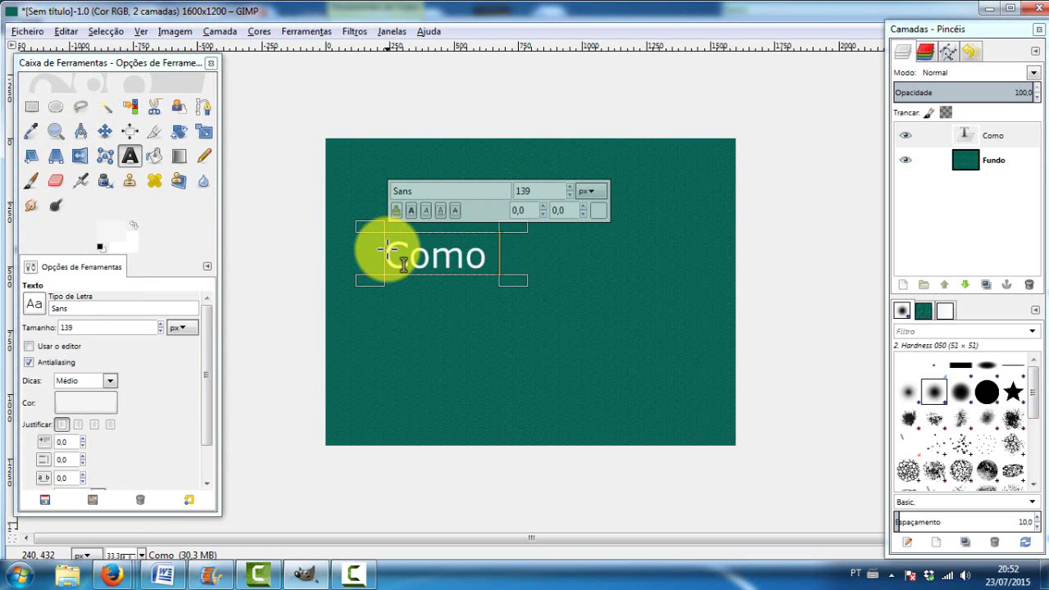
{"action": "key", "text": "BackSpace"}
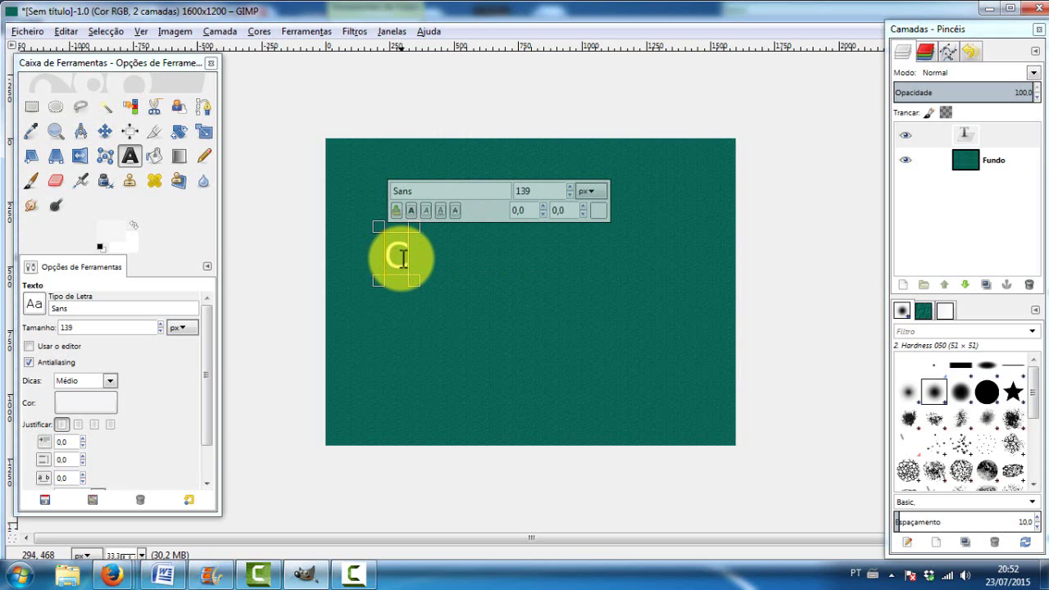
{"action": "type", "text": "Um"}
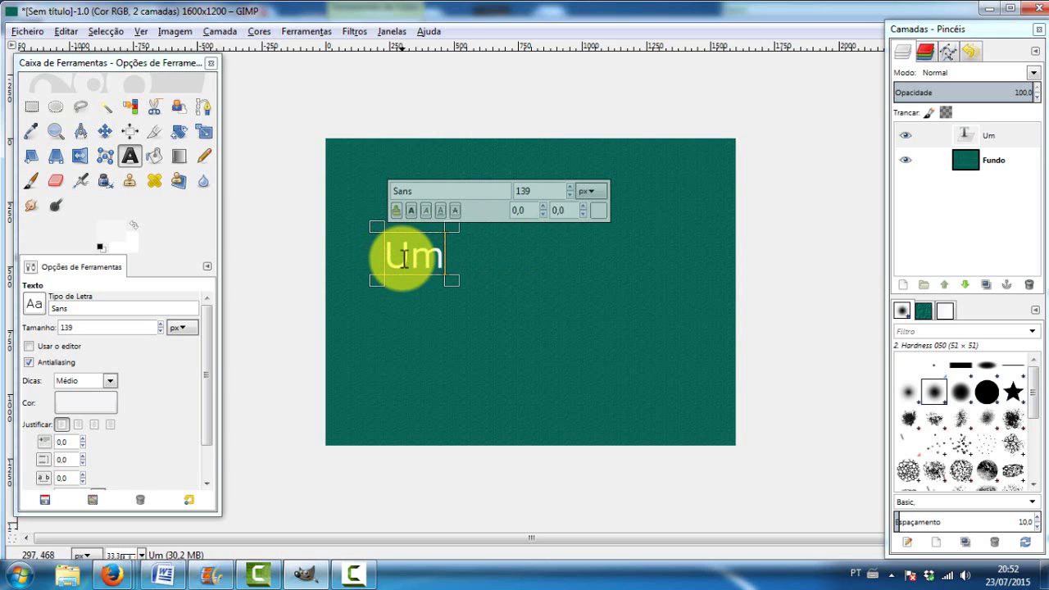
{"action": "key", "text": "BackSpace"}
{"action": "type", "text": "ma"}
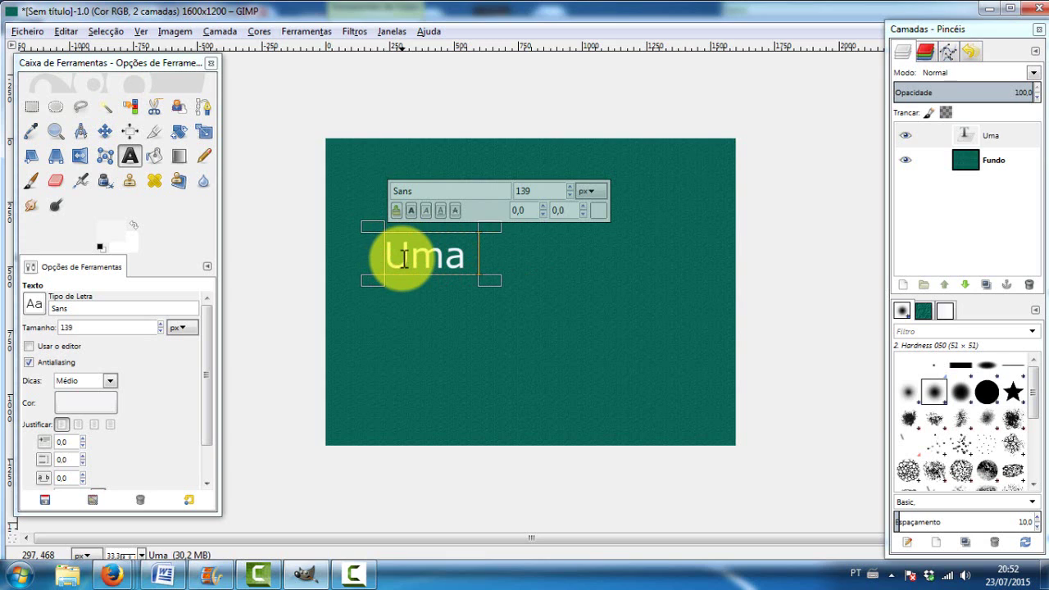
{"action": "type", "text": " Escola"}
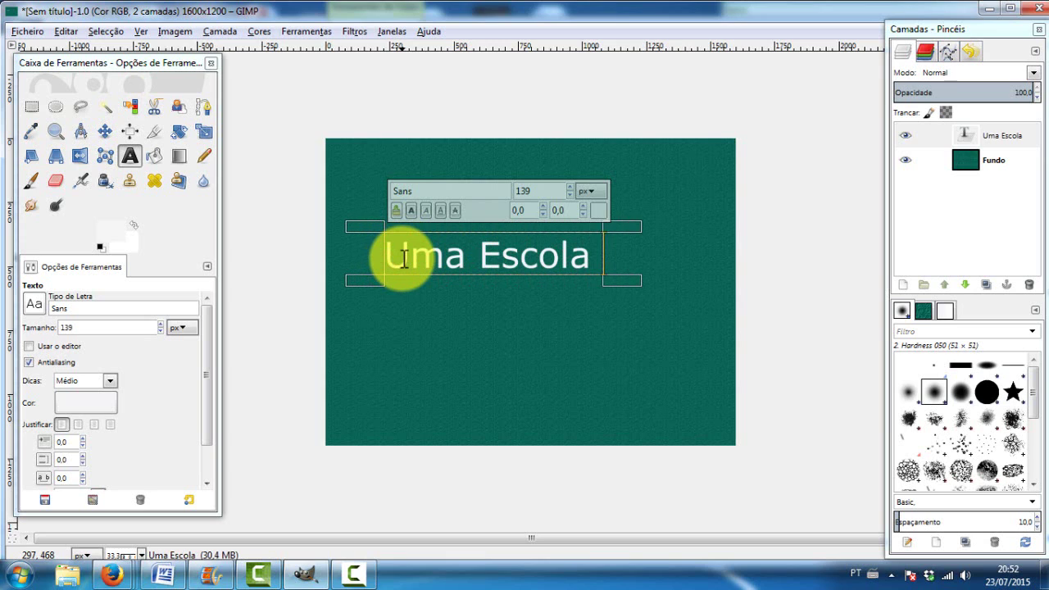
{"action": "type", "text": " chamada"}
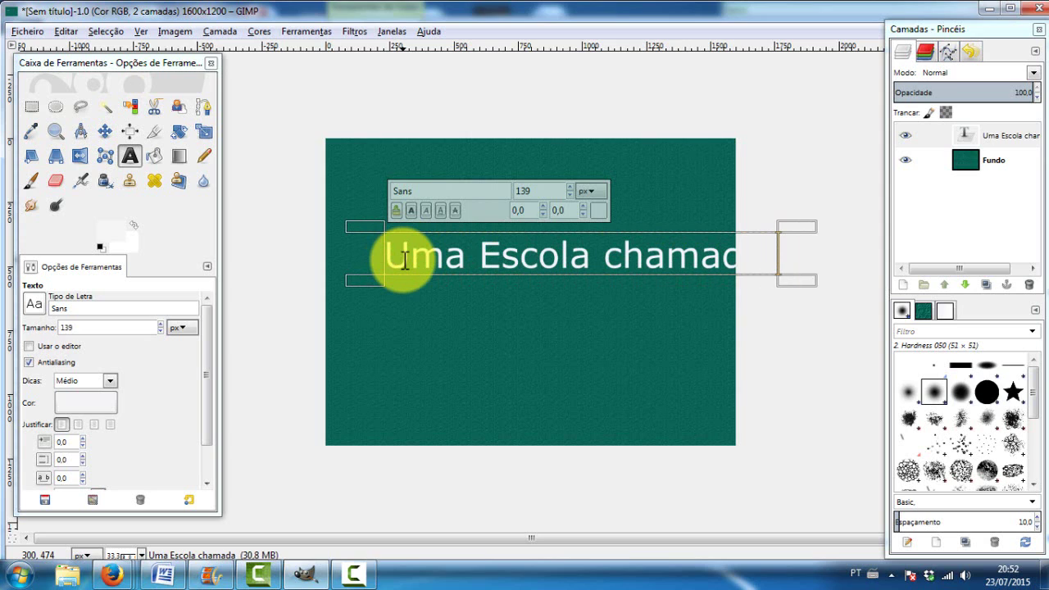
{"action": "type", "text": " Independenc"}
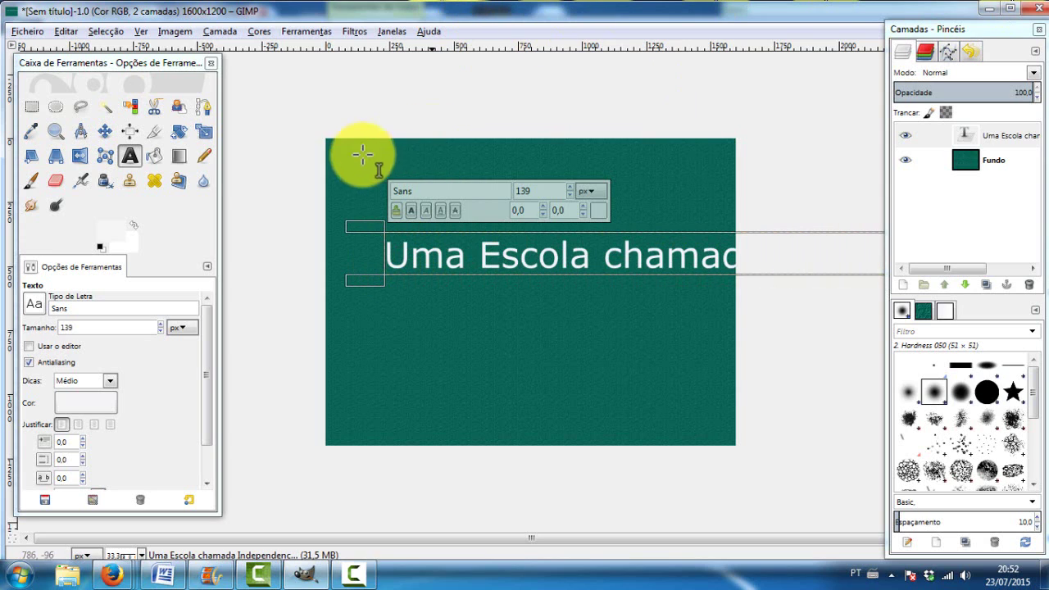
Make the text box fixed-width so the title wraps onto two lines inside the canvas
{"action": "scroll", "coordinate": [567, 195], "scroll_direction": "down", "scroll_amount": 5}
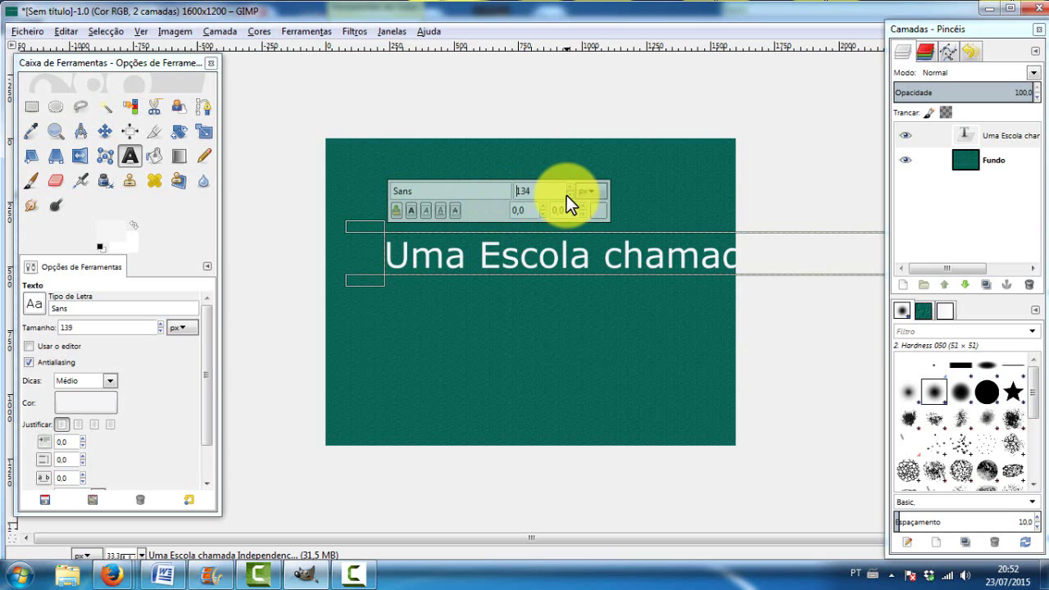
{"action": "scroll", "coordinate": [566, 195], "scroll_direction": "up", "scroll_amount": 5}
{"action": "triple_click", "coordinate": [593, 261]}
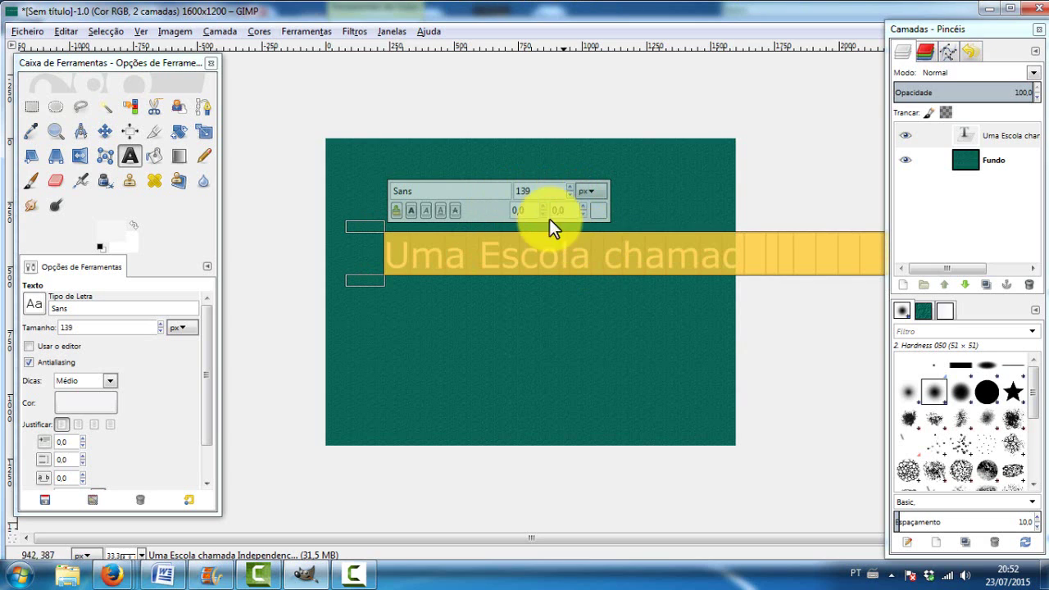
{"action": "scroll", "coordinate": [569, 195], "scroll_direction": "down", "scroll_amount": 20}
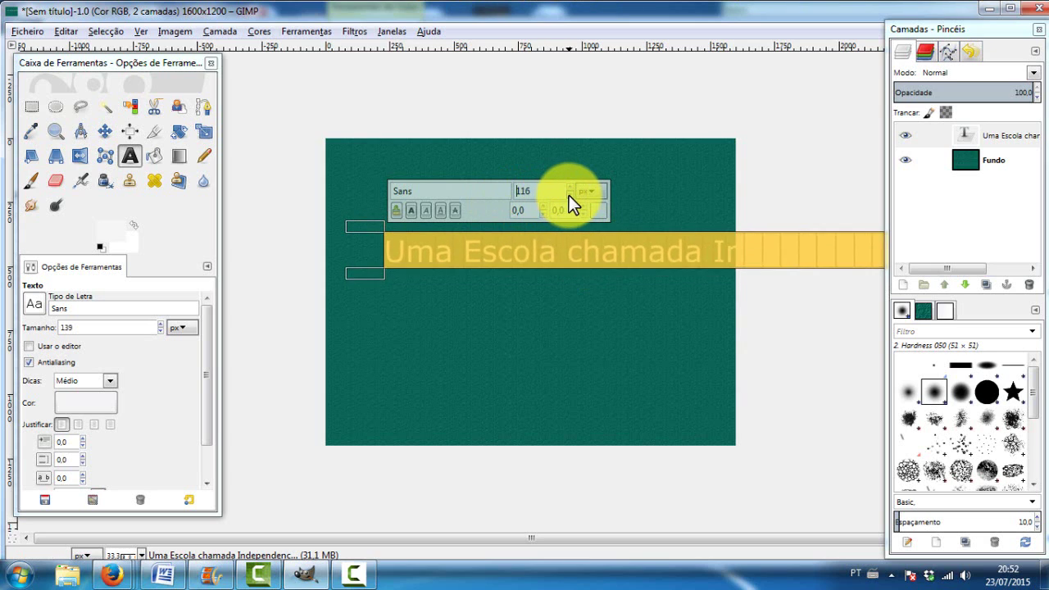
{"action": "left_click", "coordinate": [693, 244]}
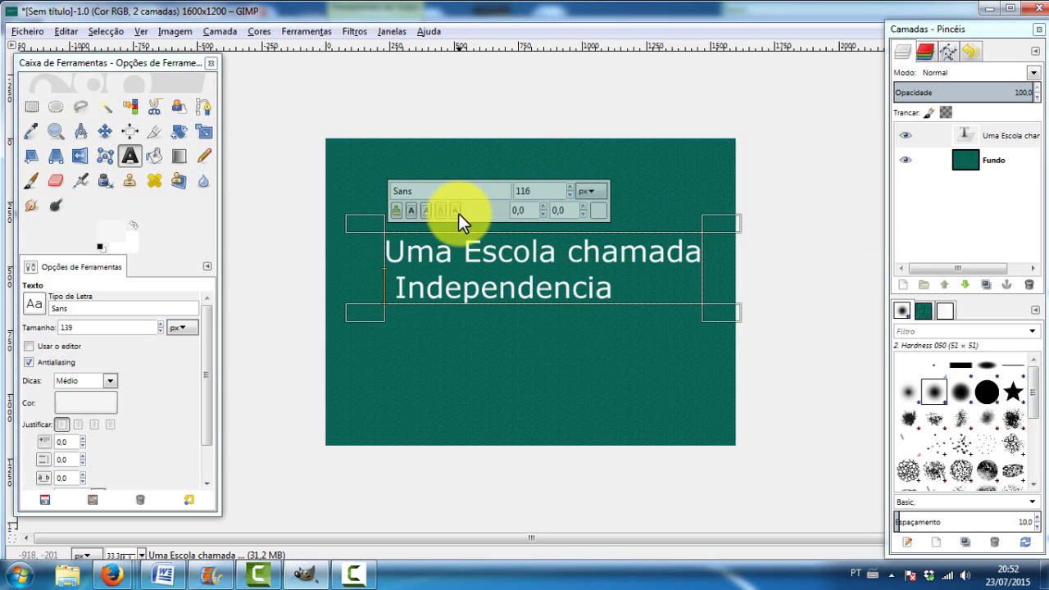
{"action": "left_click", "coordinate": [400, 287]}
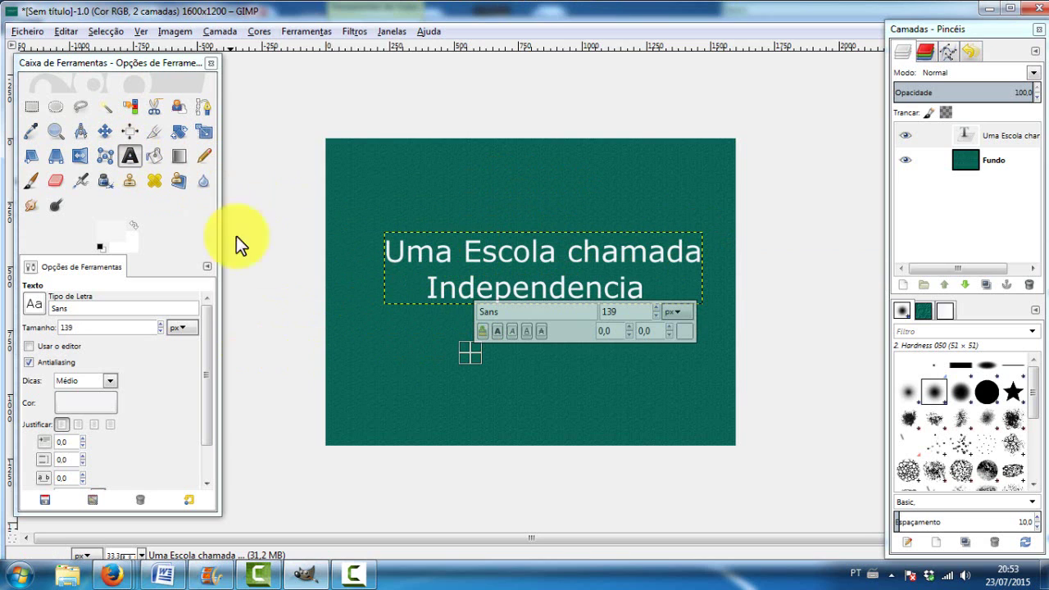
Correct 'Independencia' to 'Independência' in the title
{"action": "triple_click", "coordinate": [387, 257]}
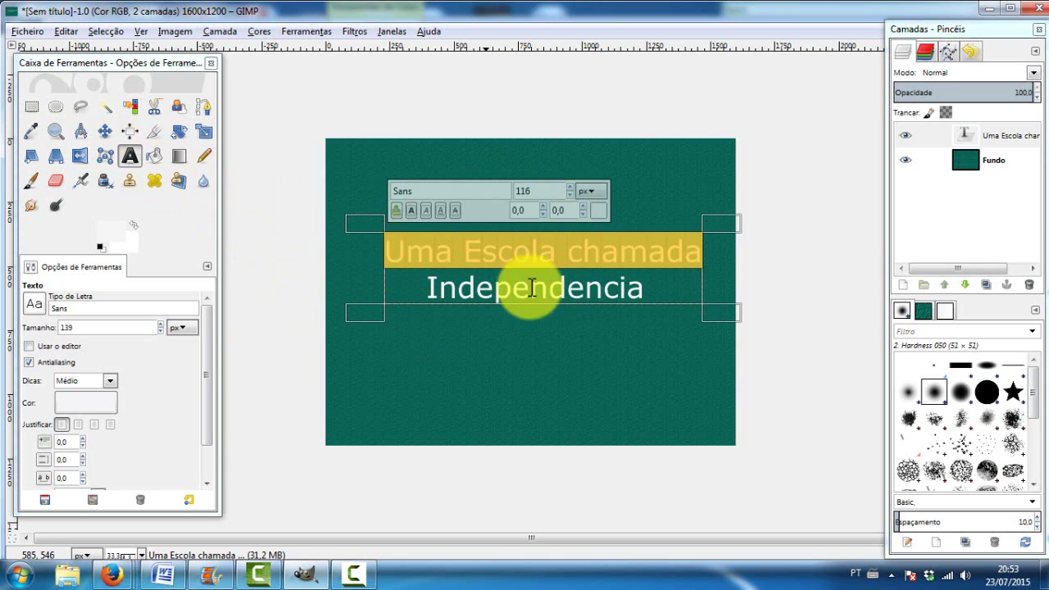
{"action": "left_click", "coordinate": [571, 286]}
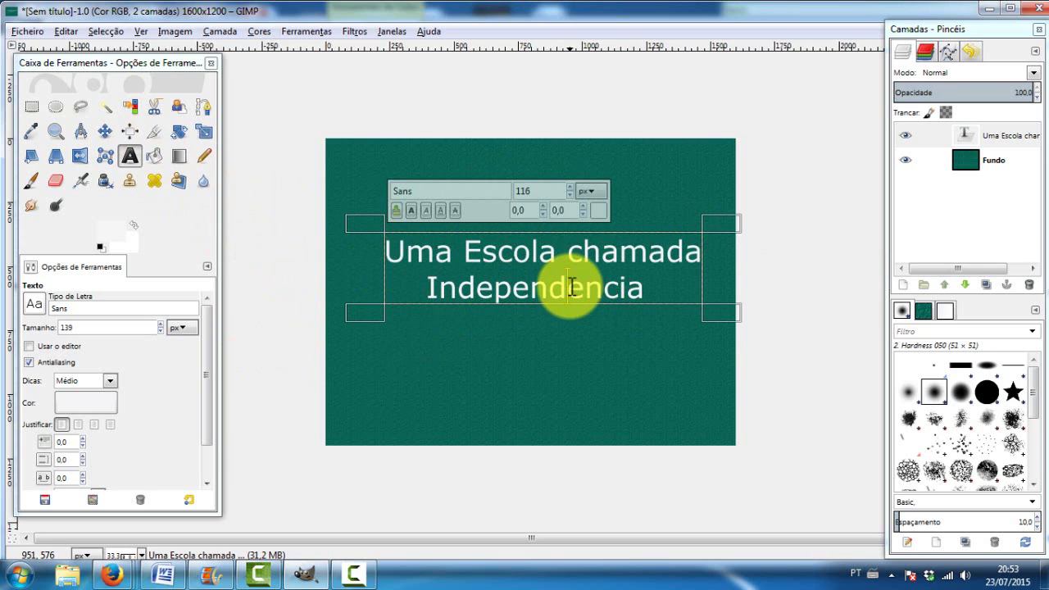
{"action": "type", "text": "ê"}
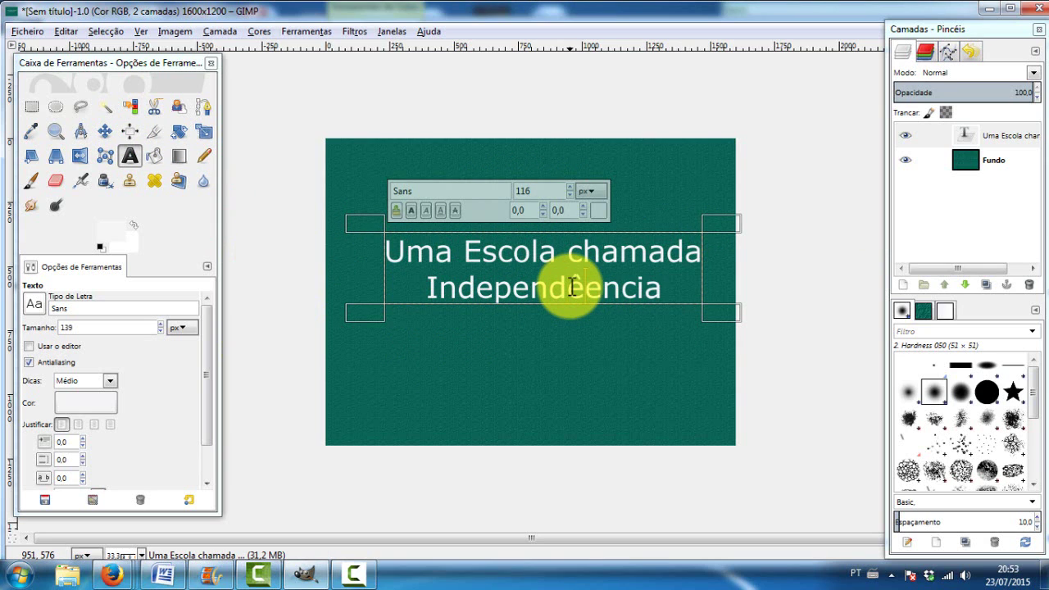
{"action": "key", "text": "Delete"}
Set the whole title in Segoe Print Bold and enlarge the text box upward to fit
{"action": "key", "text": "ctrl+a"}
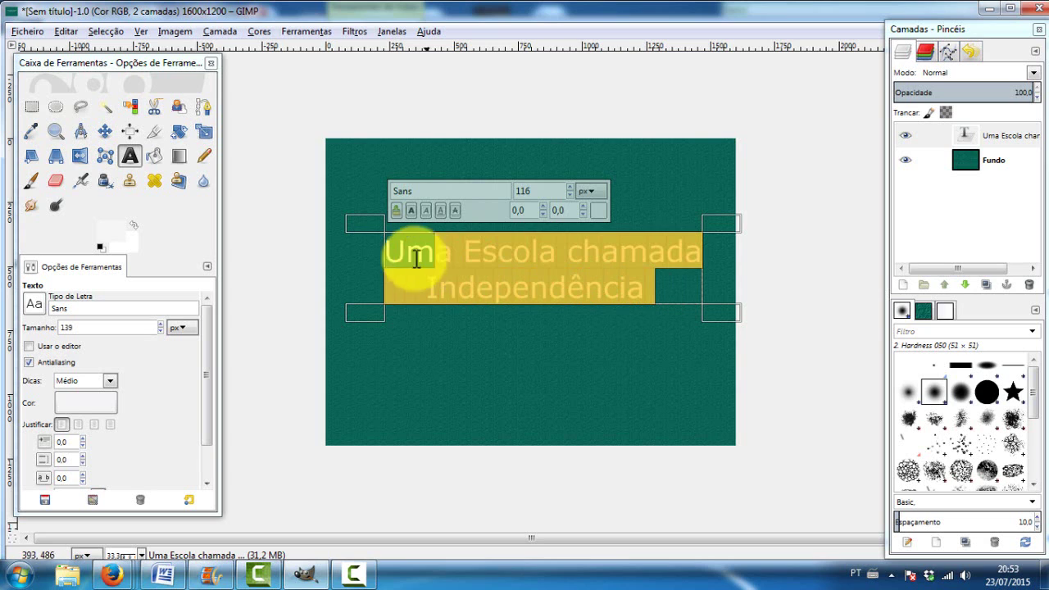
{"action": "left_click", "coordinate": [419, 193]}
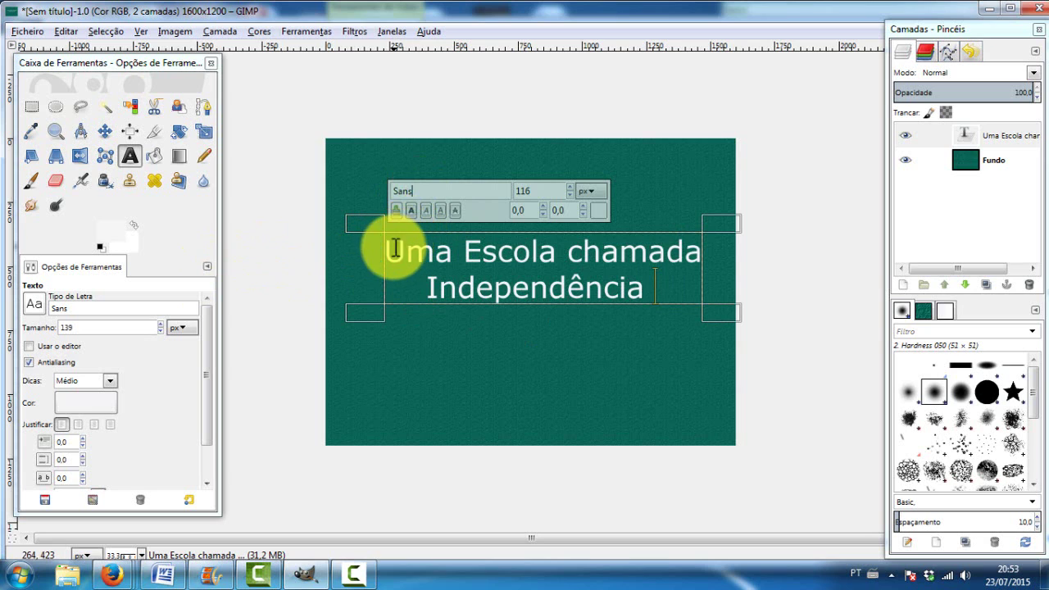
{"action": "left_click_drag", "start_coordinate": [395, 247], "coordinate": [703, 300]}
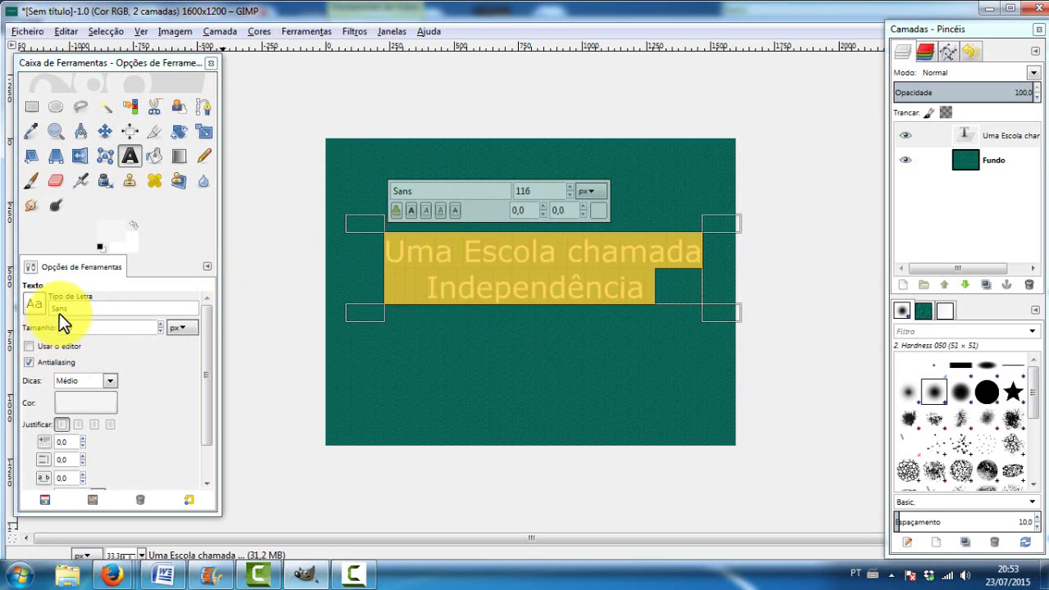
{"action": "left_click", "coordinate": [38, 307]}
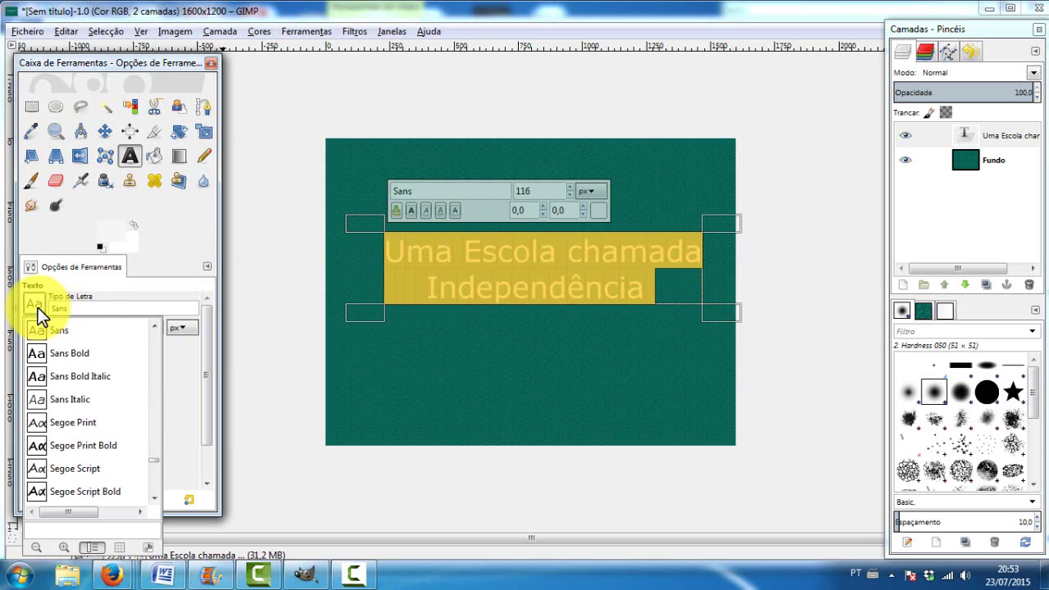
{"action": "left_click", "coordinate": [50, 377]}
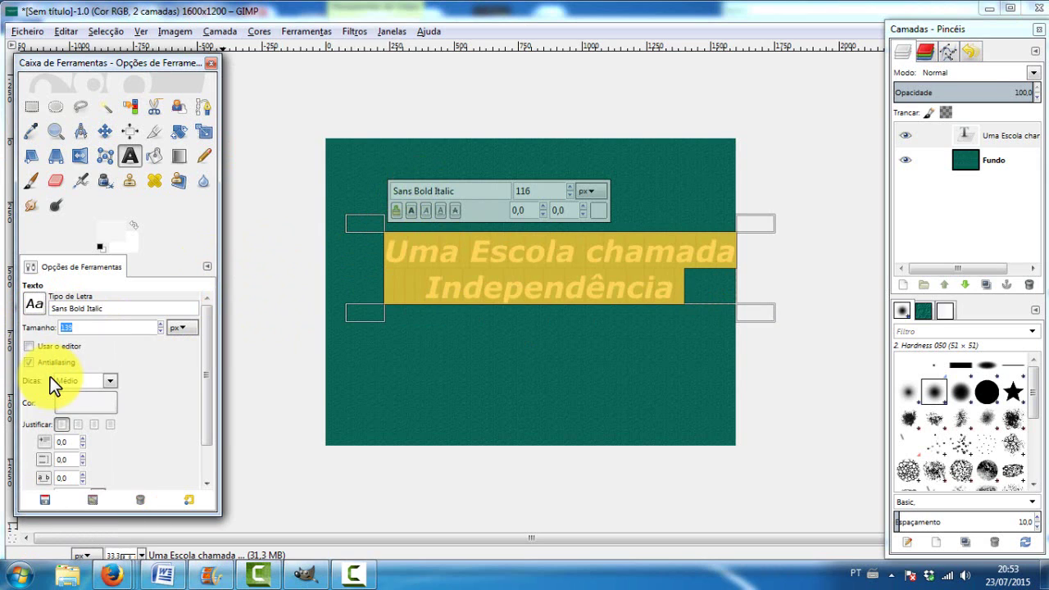
{"action": "left_click", "coordinate": [36, 306]}
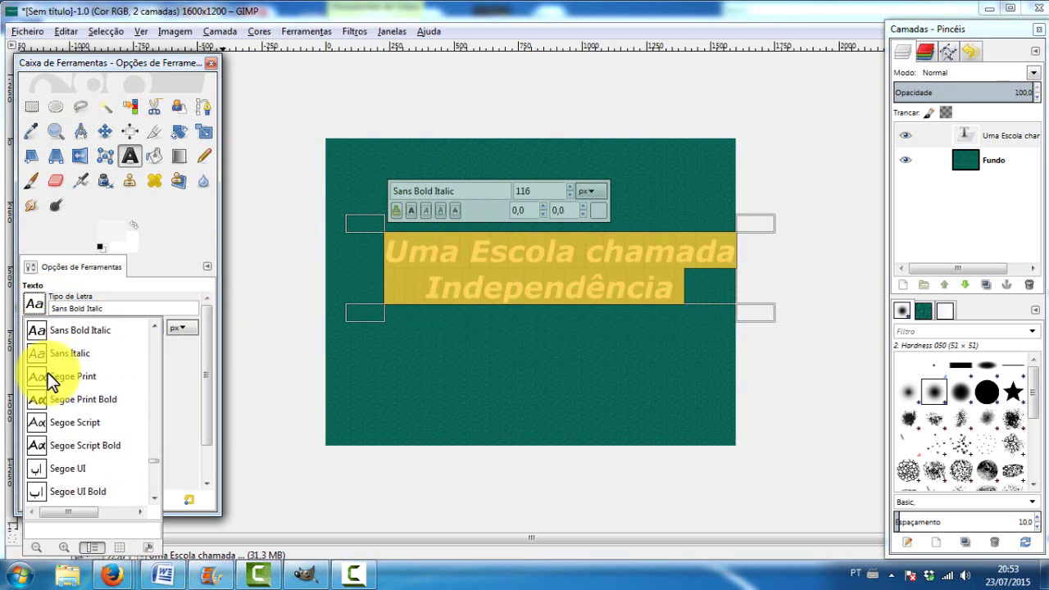
{"action": "left_click", "coordinate": [48, 409]}
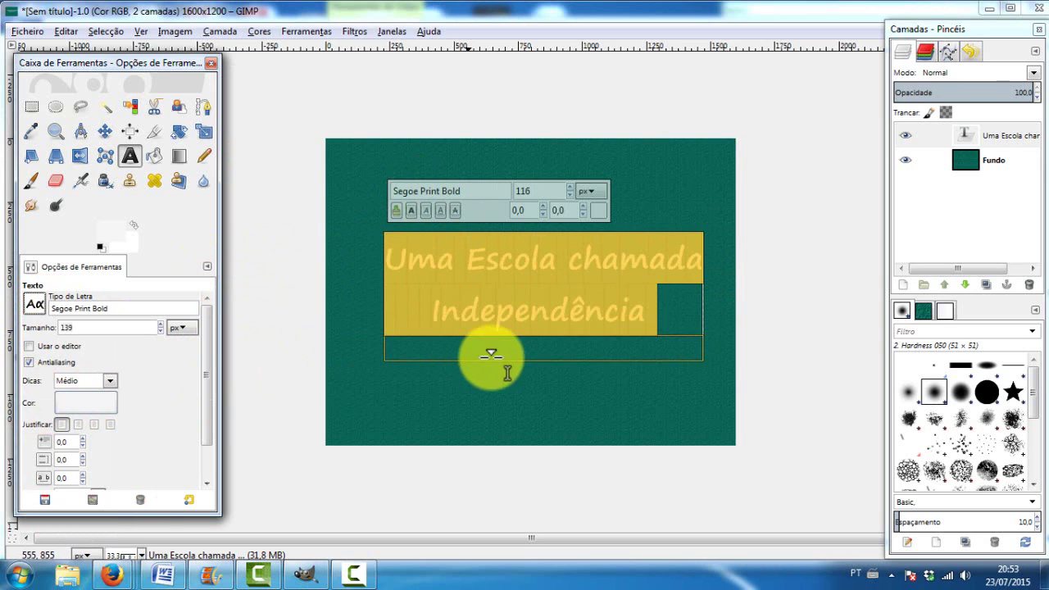
{"action": "left_click", "coordinate": [458, 259]}
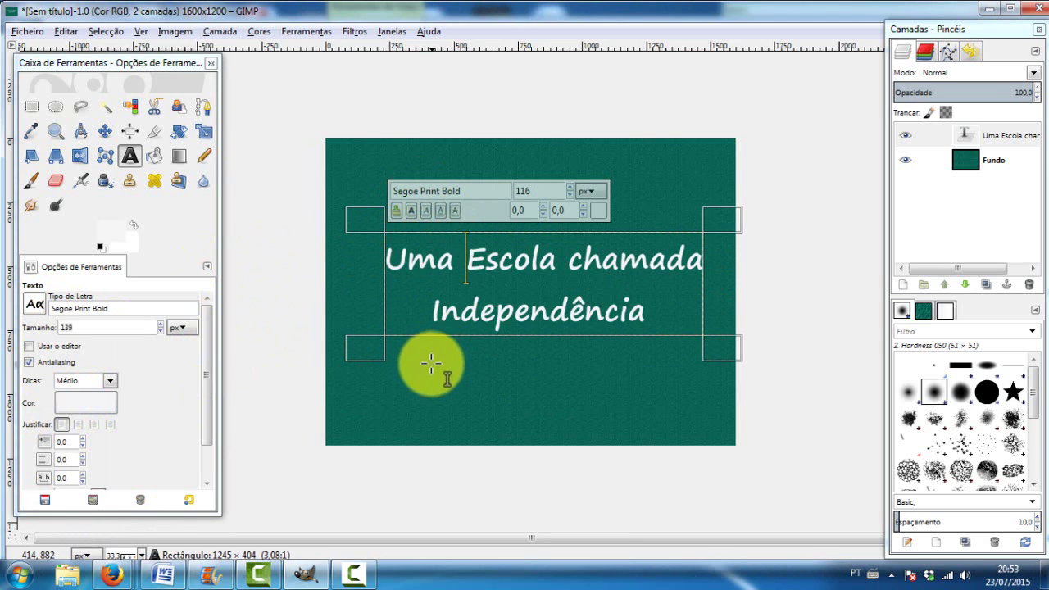
{"action": "left_click_drag", "start_coordinate": [476, 212], "coordinate": [428, 196]}
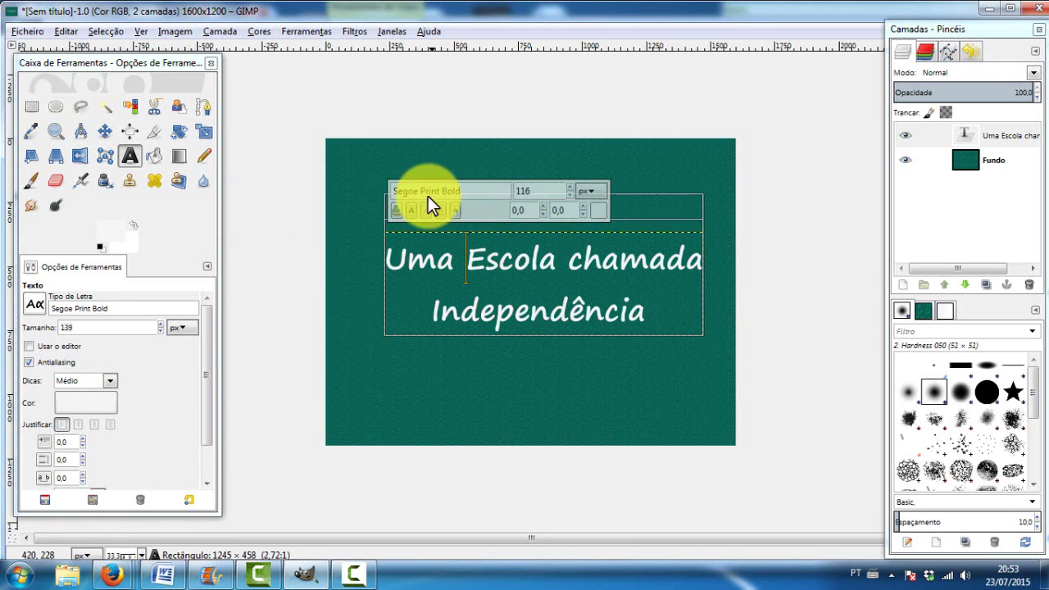
Move the title text layer slightly left and down on the green canvas
{"action": "left_click", "coordinate": [105, 131]}
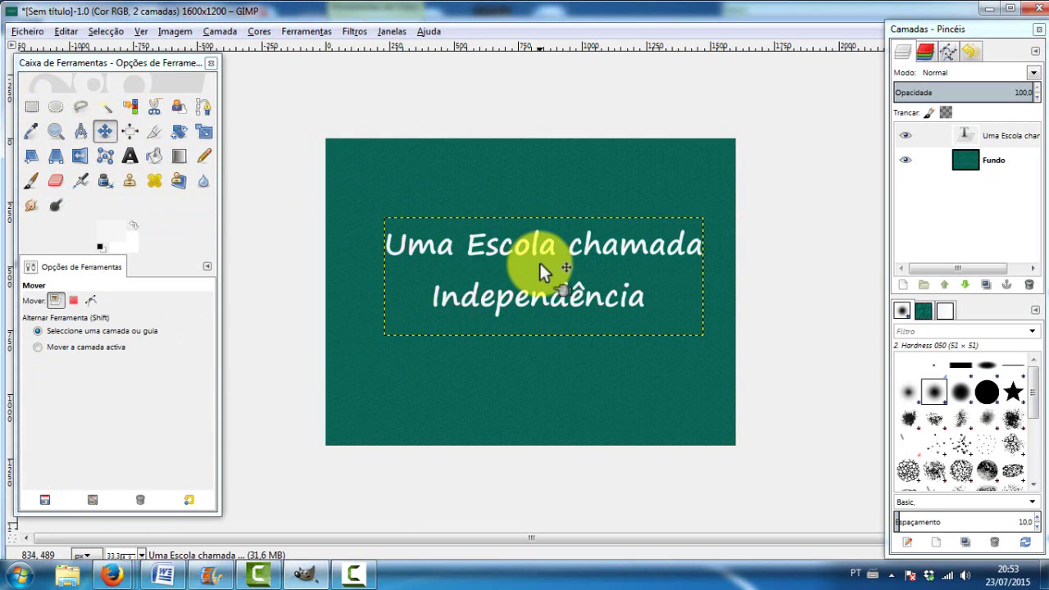
{"action": "left_click", "coordinate": [1000, 136]}
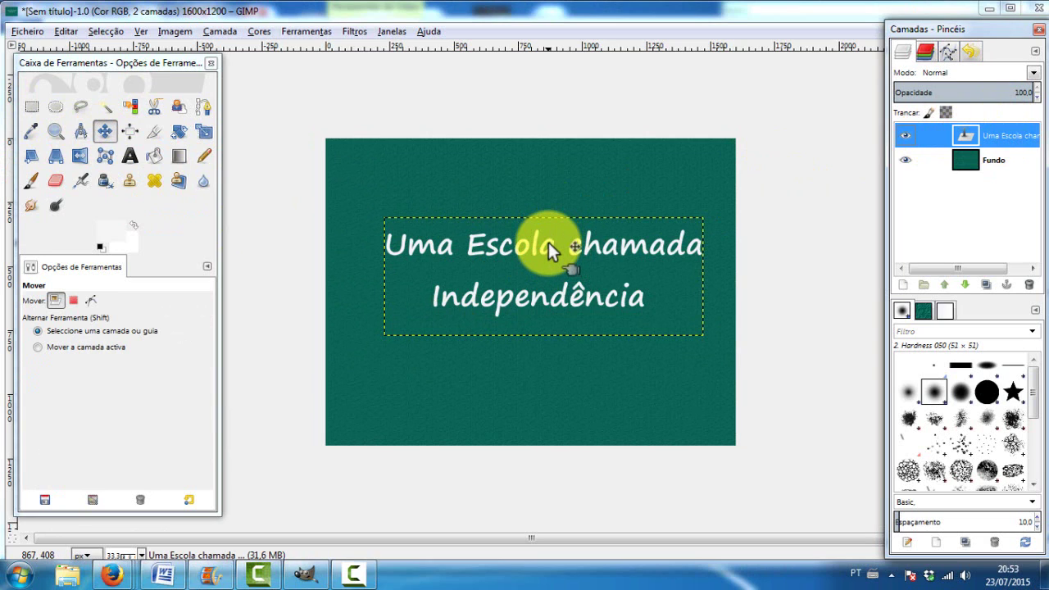
{"action": "left_click_drag", "start_coordinate": [549, 240], "coordinate": [539, 253]}
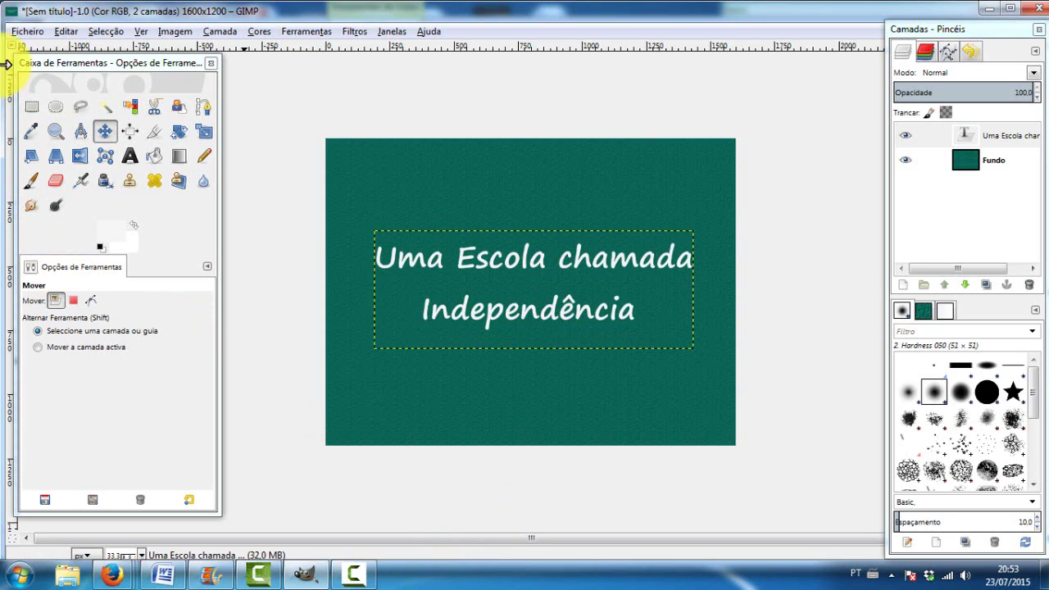
{"action": "left_click", "coordinate": [19, 37]}
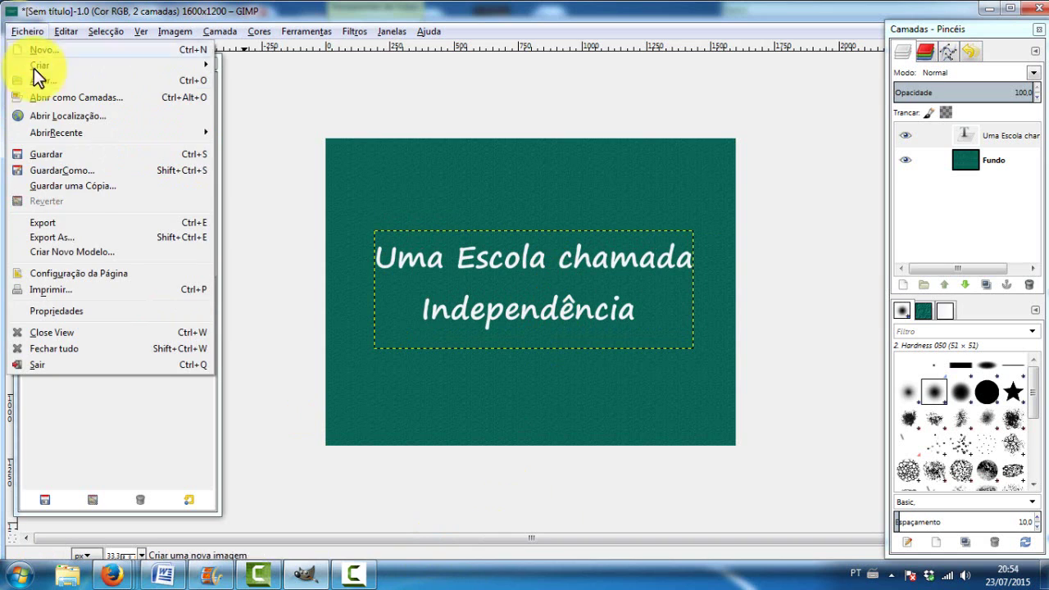
Export the image as documentario 1.jpg at JPEG quality 90, then minimize GIMP
{"action": "left_click", "coordinate": [76, 227]}
{"action": "key", "text": "ctrl+a"}
{"action": "key", "text": "BackSpace"}
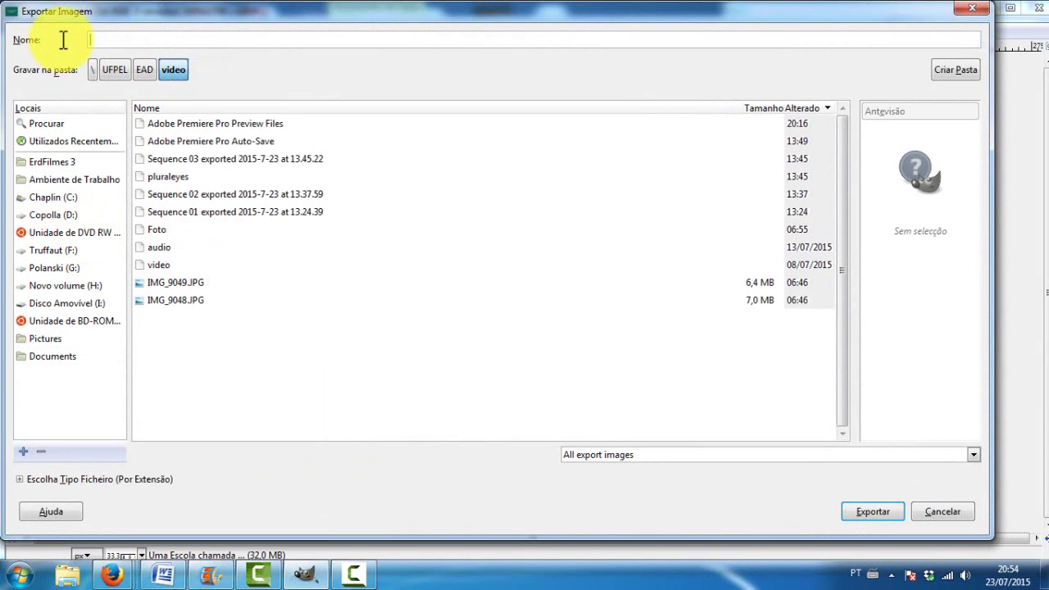
{"action": "type", "text": "documentario 1.jpg"}
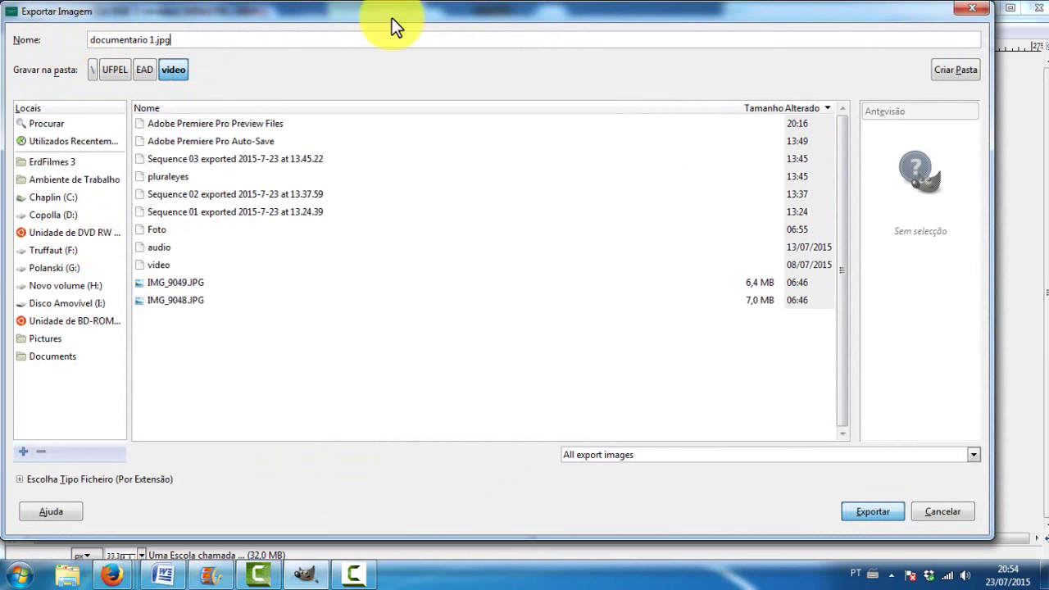
{"action": "key", "text": "Return"}
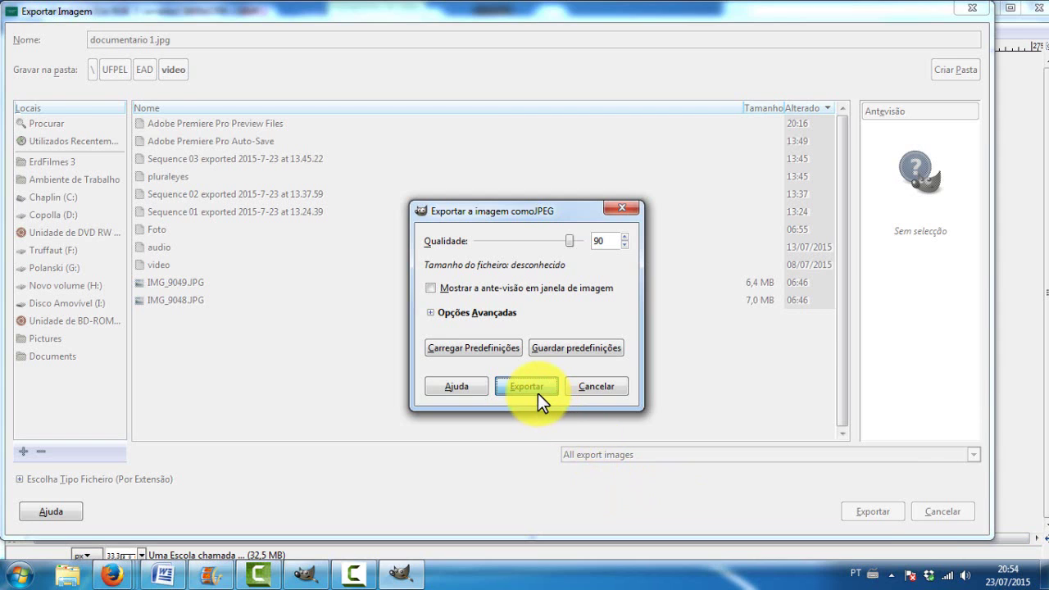
{"action": "left_click", "coordinate": [538, 394]}
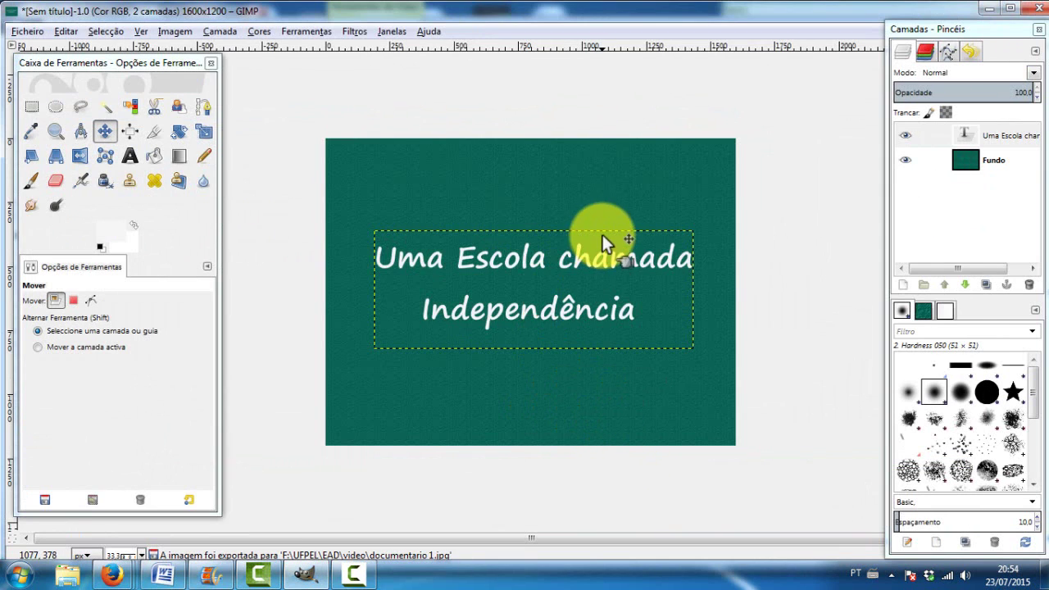
{"action": "left_click", "coordinate": [987, 8]}
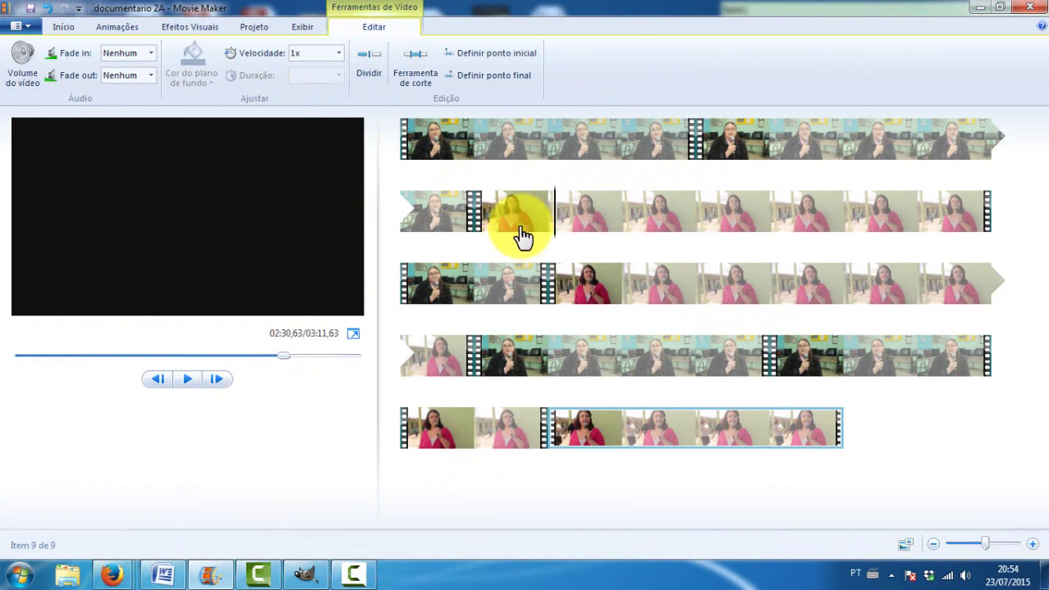
Import the documentario 1 image and drag it to the start of the storyboard
{"action": "left_click", "coordinate": [403, 151]}
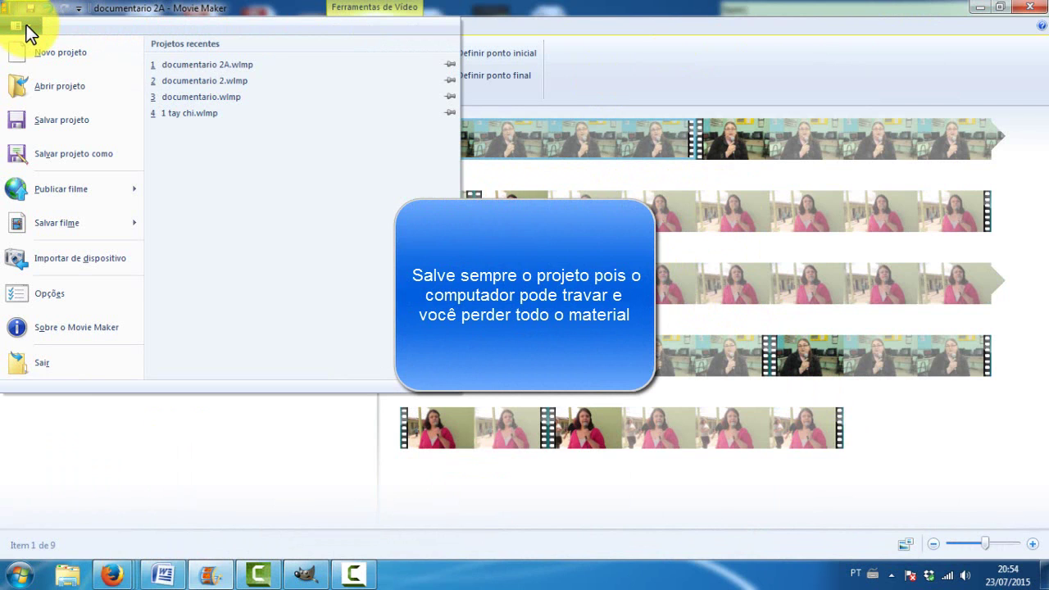
{"action": "left_click", "coordinate": [497, 10]}
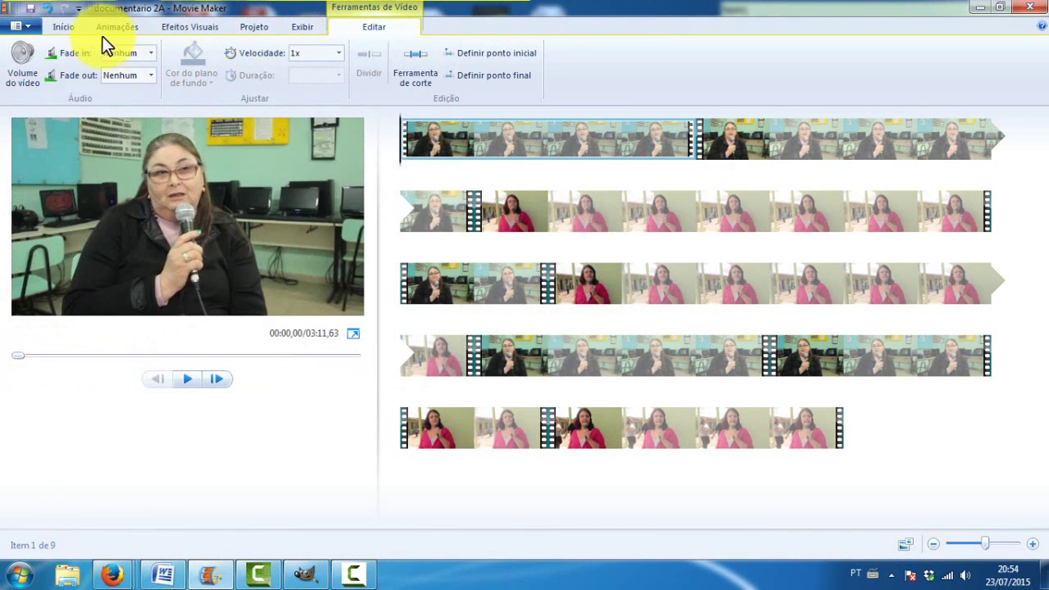
{"action": "left_click", "coordinate": [66, 28]}
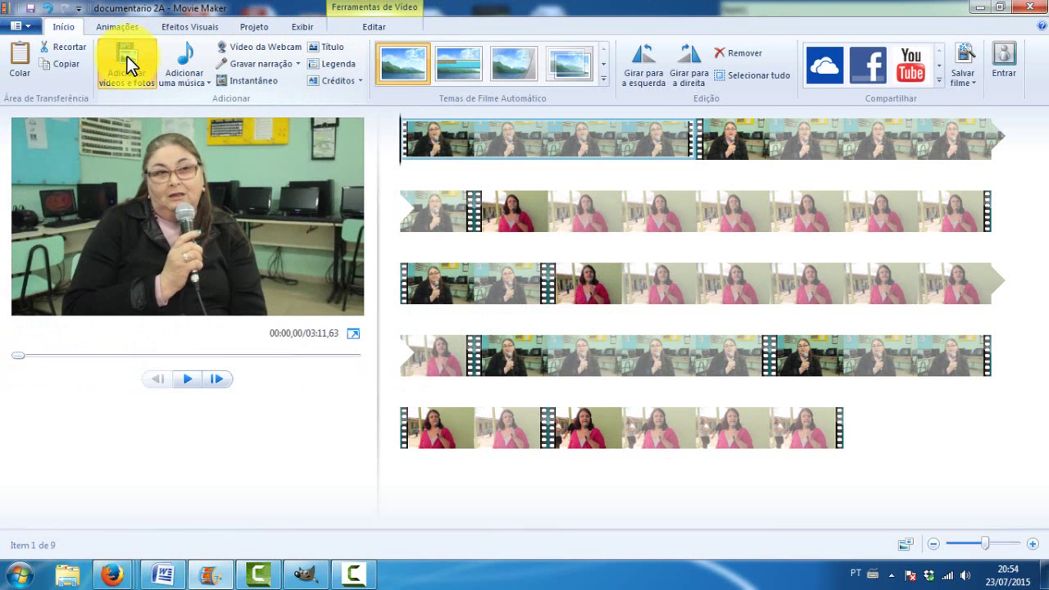
{"action": "left_click", "coordinate": [127, 56]}
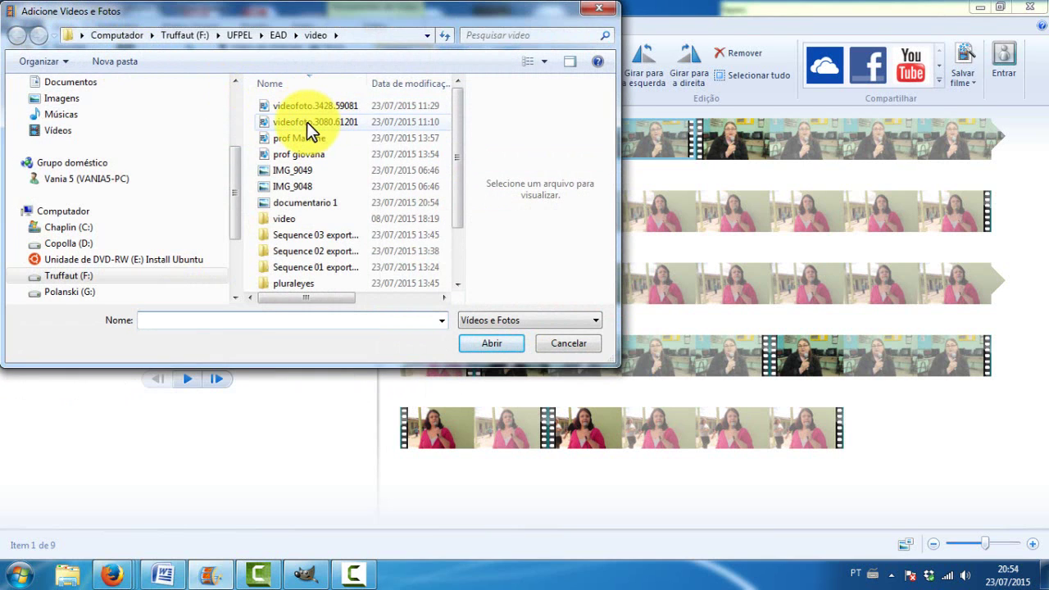
{"action": "left_click", "coordinate": [319, 205]}
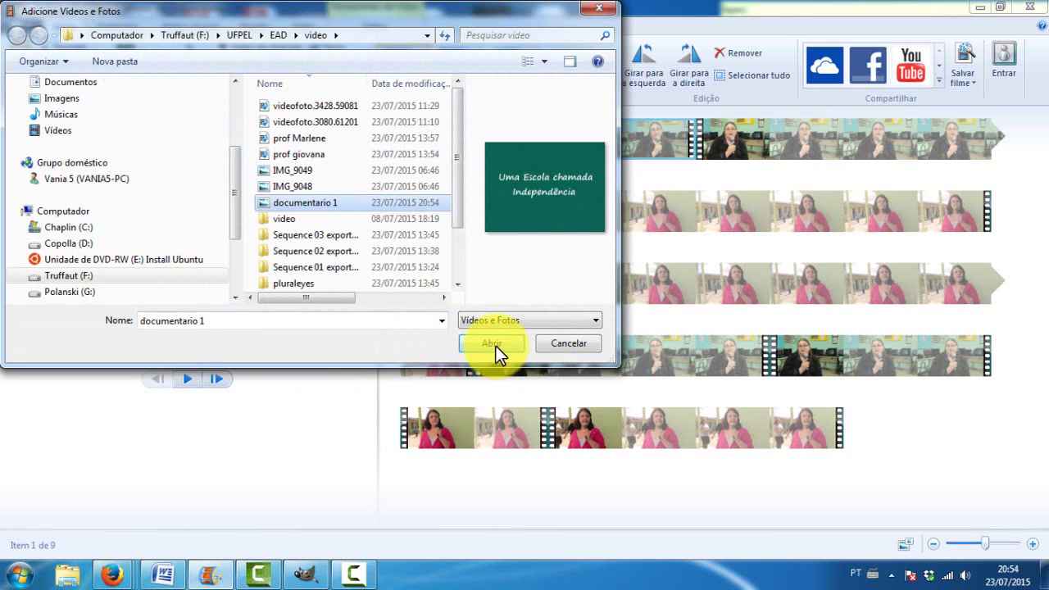
{"action": "left_click", "coordinate": [496, 345]}
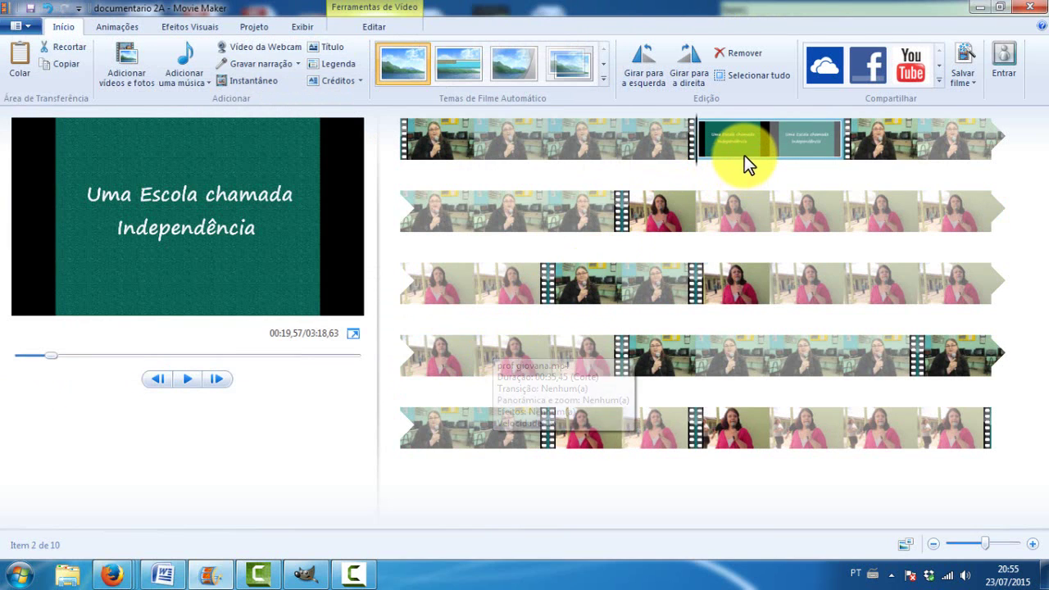
{"action": "left_click_drag", "start_coordinate": [737, 150], "coordinate": [503, 168]}
{"action": "left_click", "coordinate": [415, 169]}
{"action": "left_click_drag", "start_coordinate": [432, 163], "coordinate": [557, 174]}
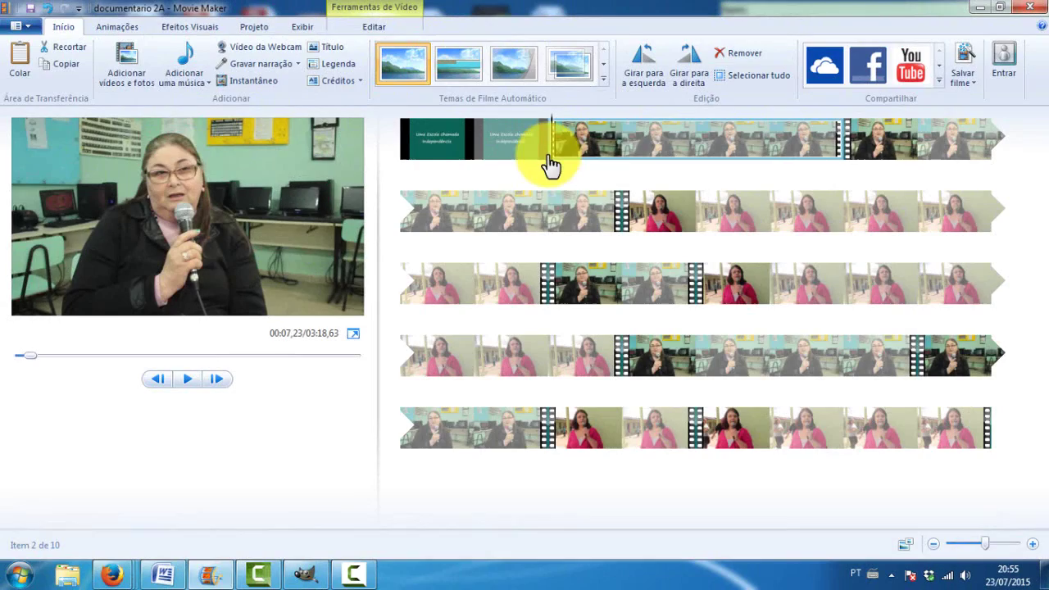
{"action": "left_click", "coordinate": [555, 164]}
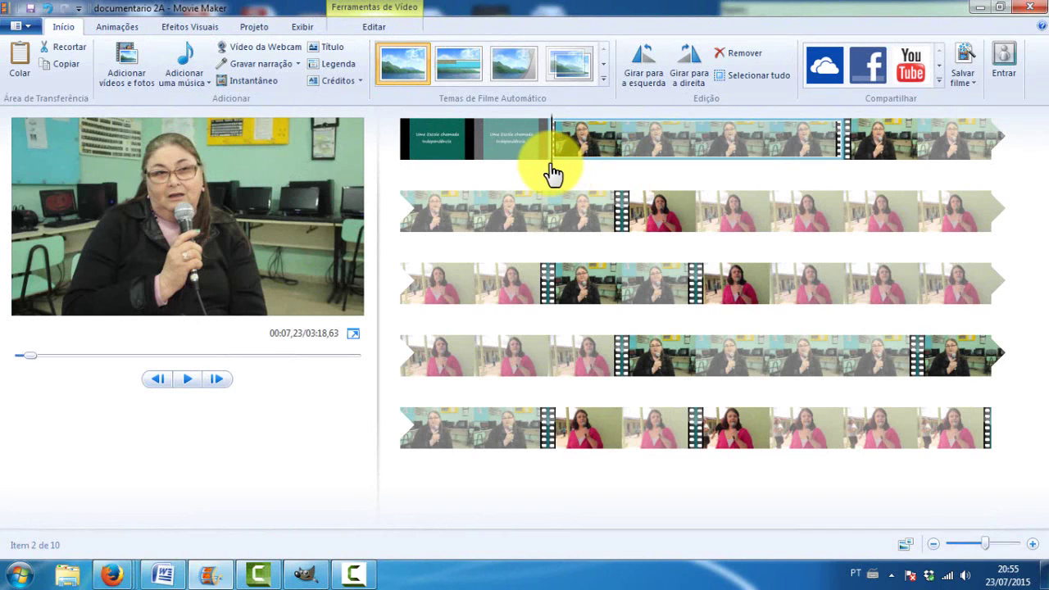
{"action": "key", "text": "space"}
{"action": "key", "text": "space"}
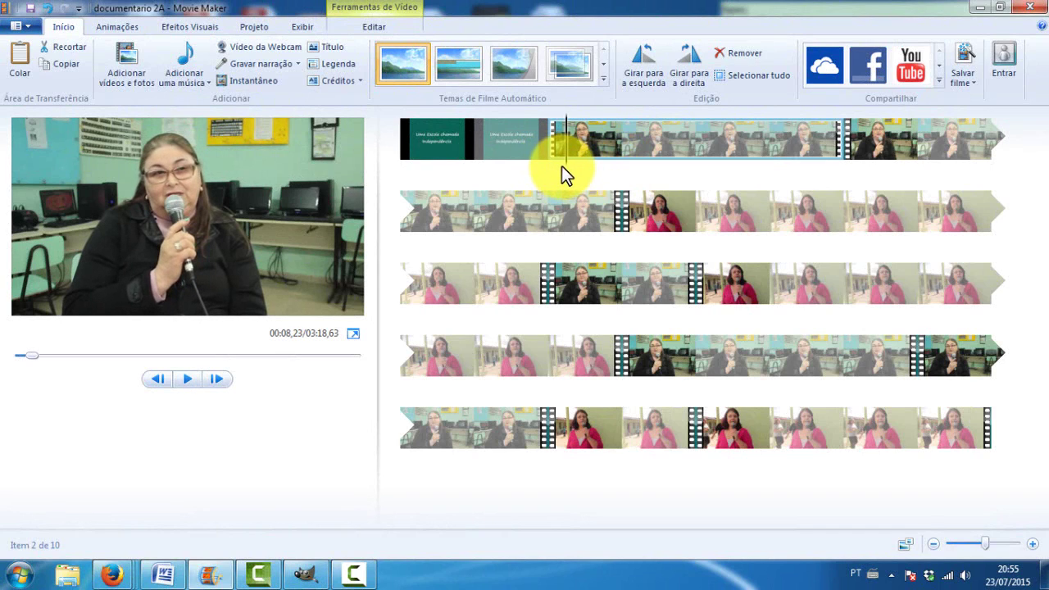
{"action": "left_click_drag", "start_coordinate": [570, 173], "coordinate": [785, 176]}
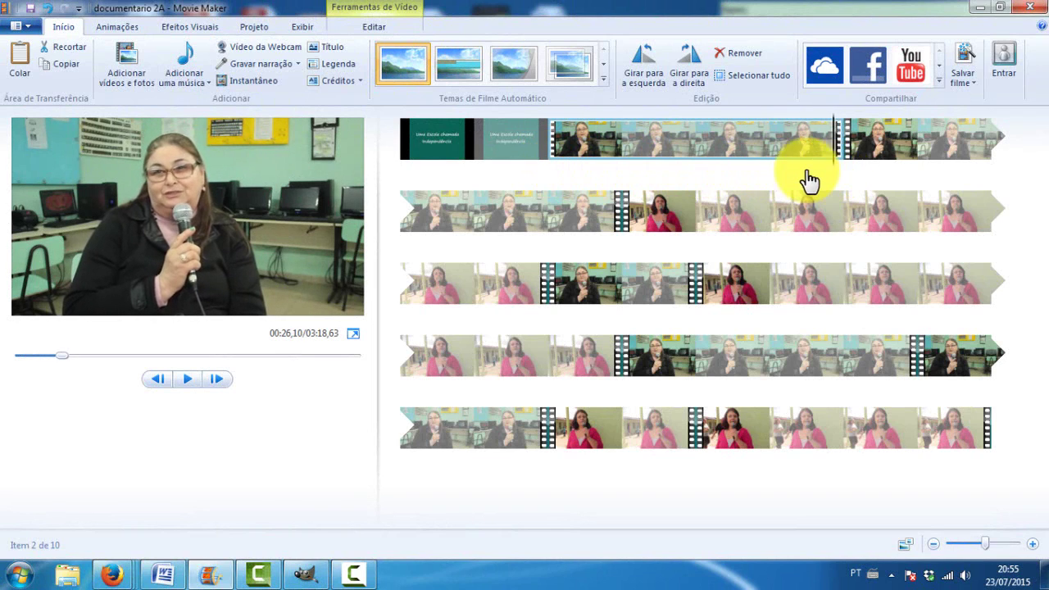
{"action": "key", "text": "space"}
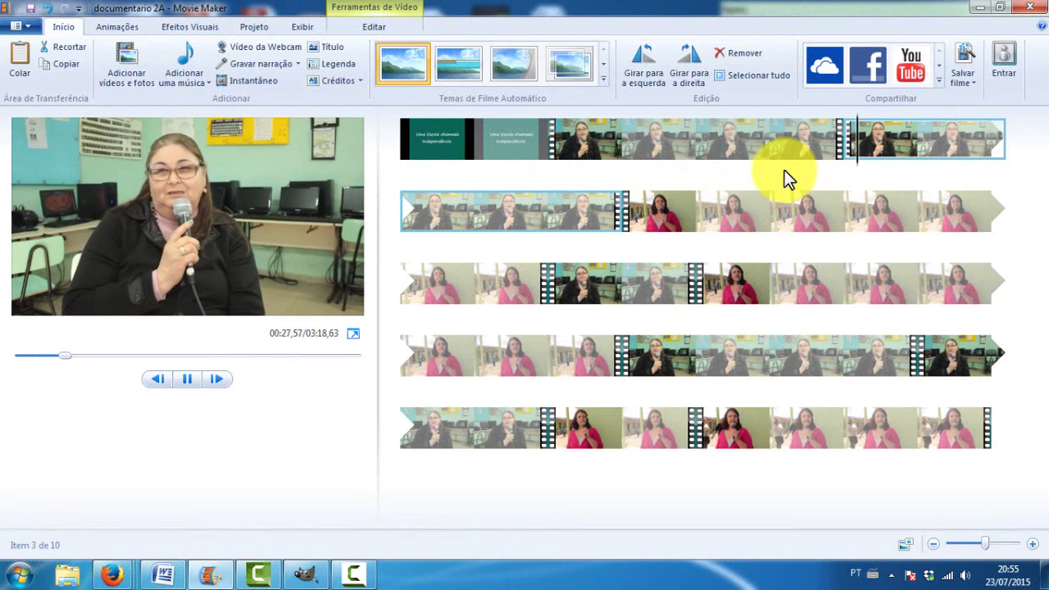
{"action": "key", "text": "space"}
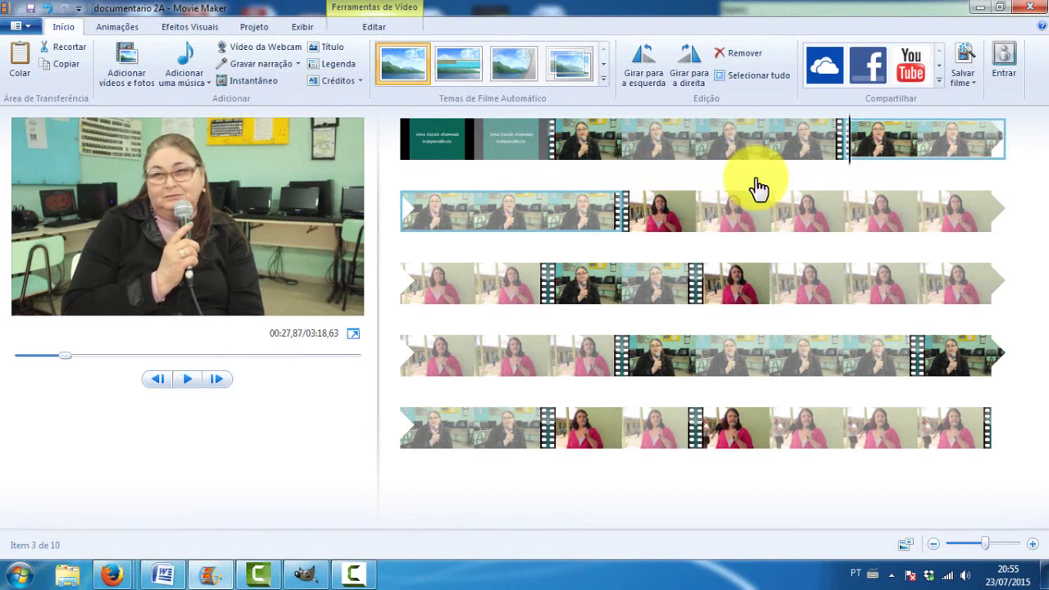
{"action": "left_click_drag", "start_coordinate": [574, 246], "coordinate": [597, 248]}
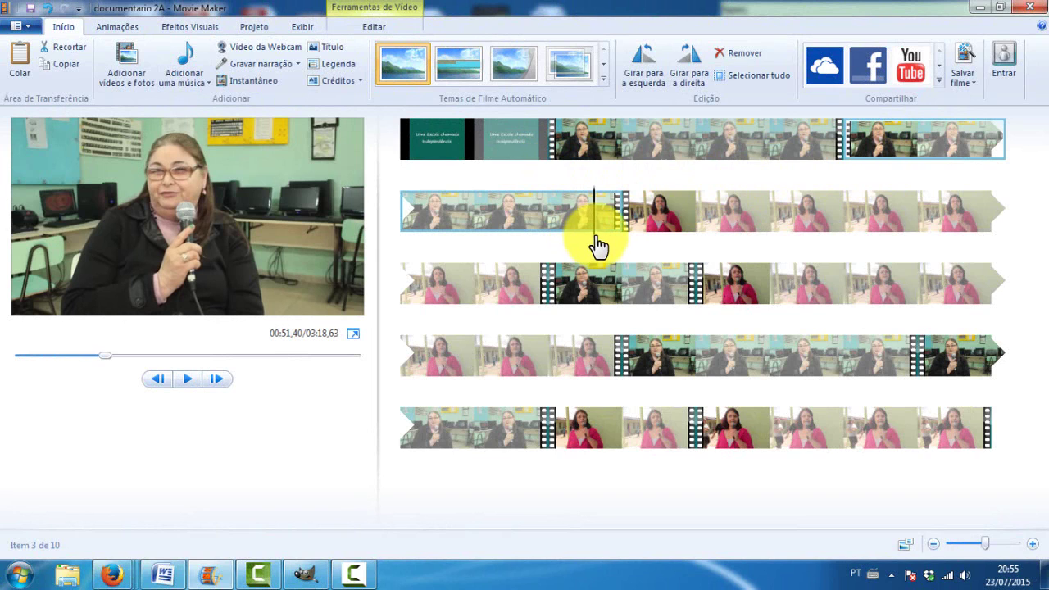
{"action": "key", "text": "space"}
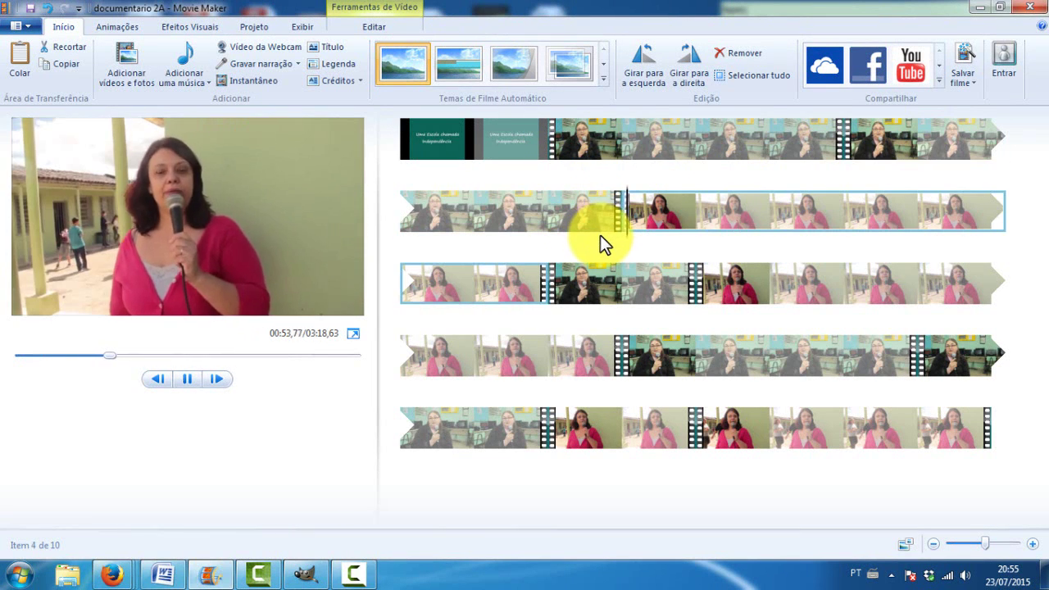
{"action": "key", "text": "space"}
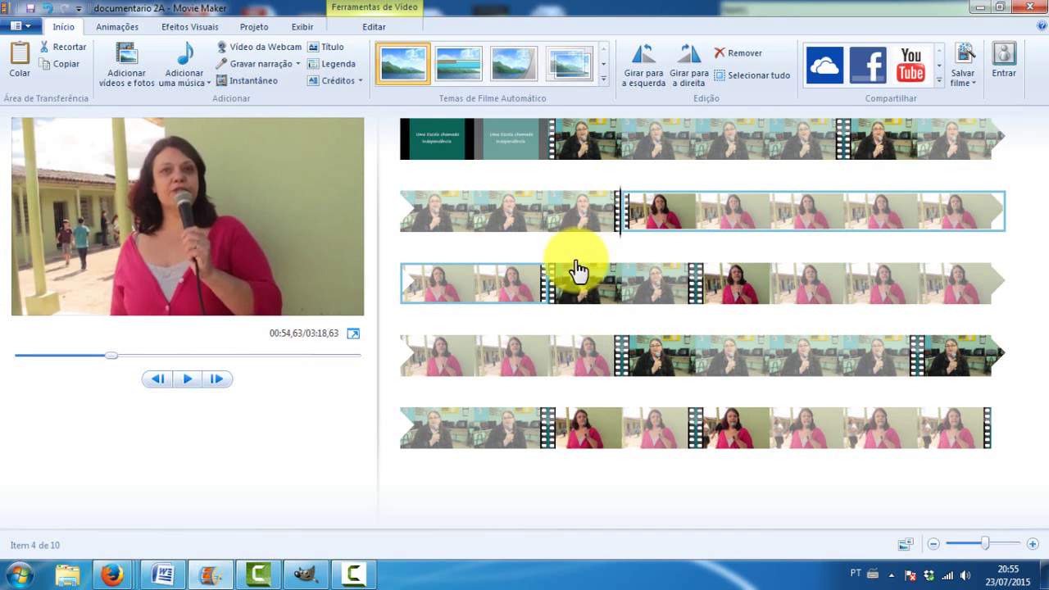
{"action": "left_click", "coordinate": [523, 299]}
{"action": "key", "text": "space"}
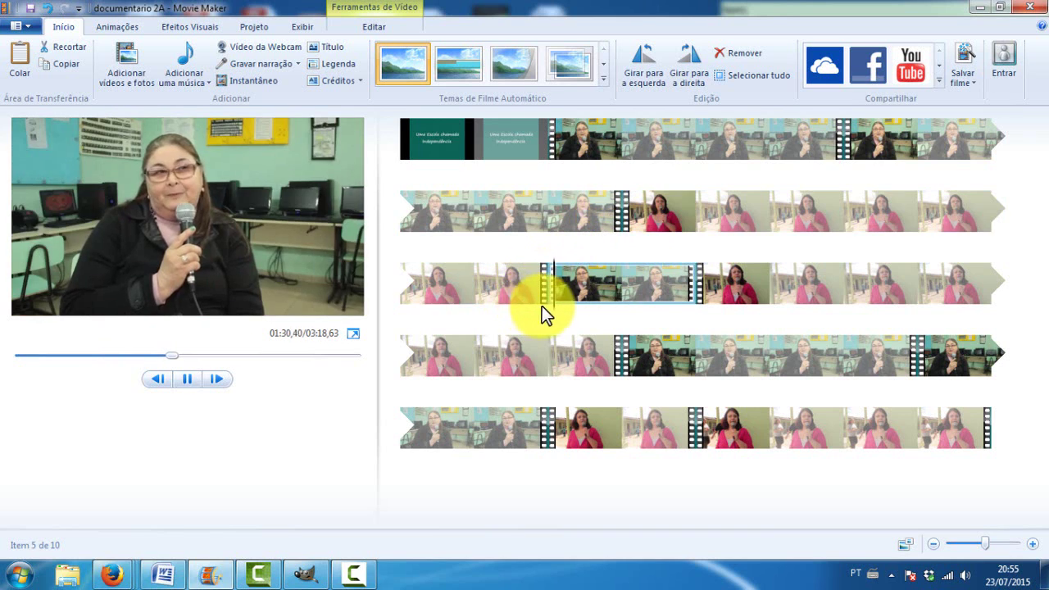
{"action": "left_click_drag", "start_coordinate": [558, 313], "coordinate": [453, 326]}
{"action": "key", "text": "space"}
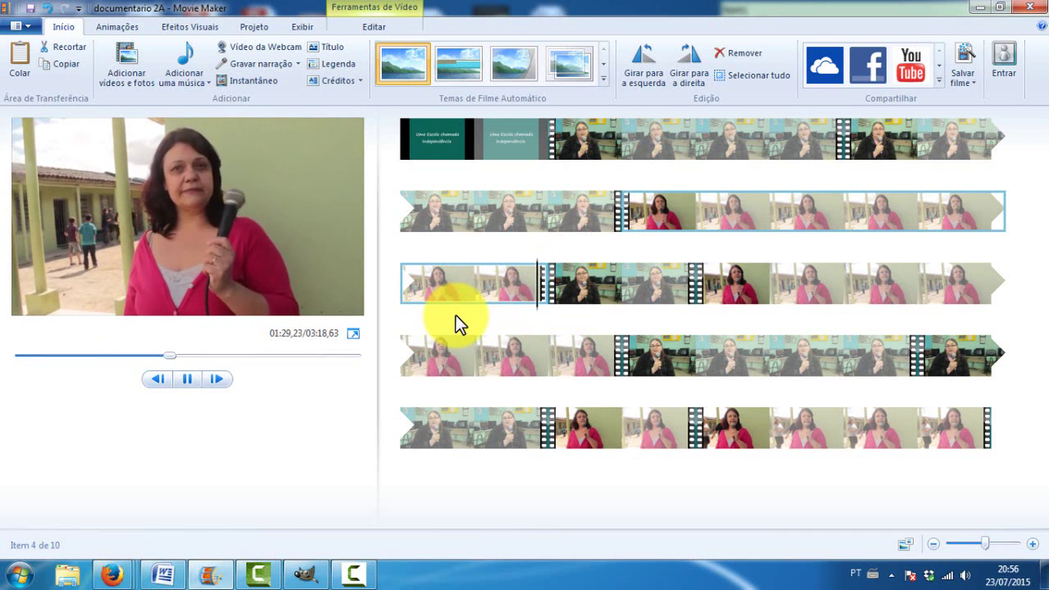
{"action": "key", "text": "space"}
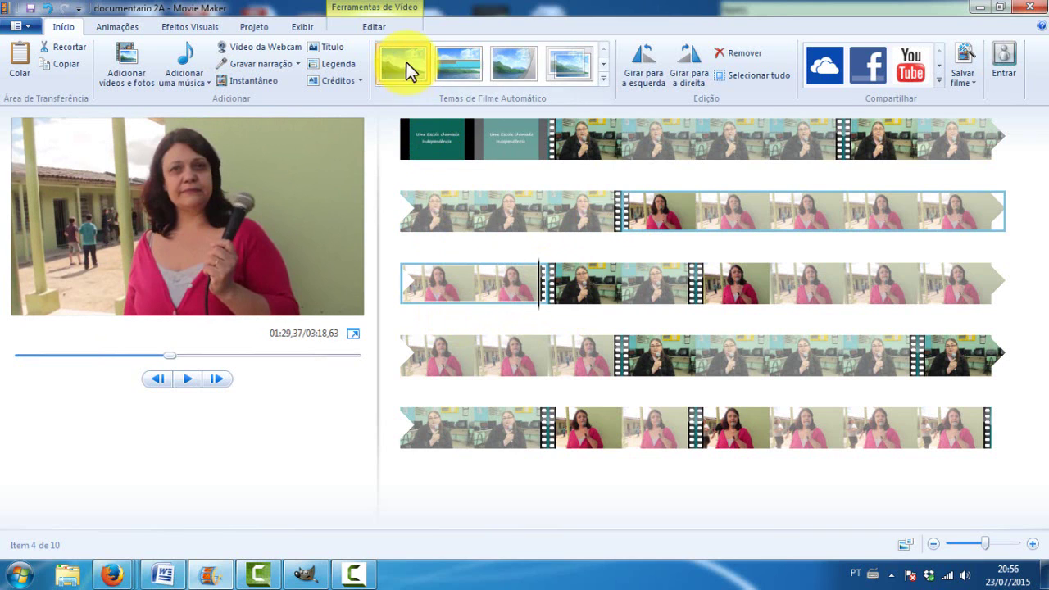
Split the outdoor clip at the playhead and delete the short end piece
{"action": "left_click", "coordinate": [371, 29]}
{"action": "left_click", "coordinate": [369, 54]}
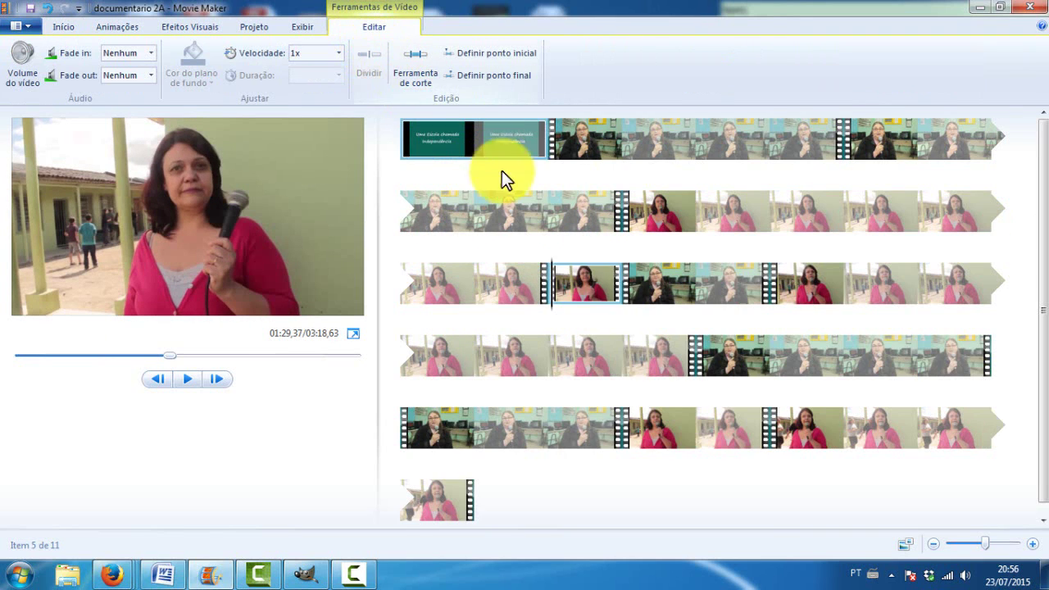
{"action": "key", "text": "Delete"}
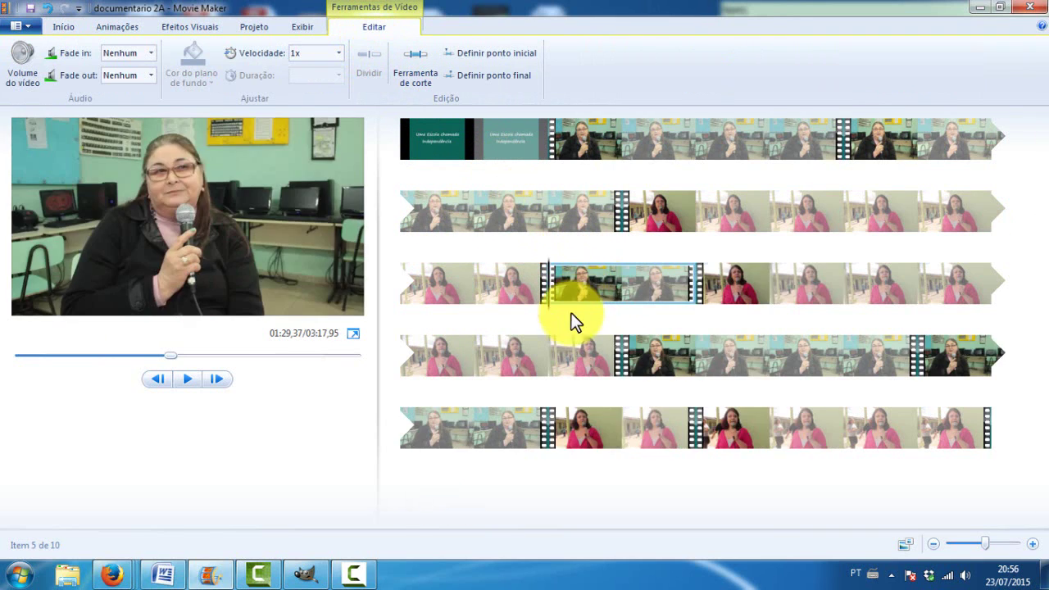
Find a cut point near the classroom clip's end and split it at about 01:37,83
{"action": "left_click", "coordinate": [520, 318]}
{"action": "key", "text": "space"}
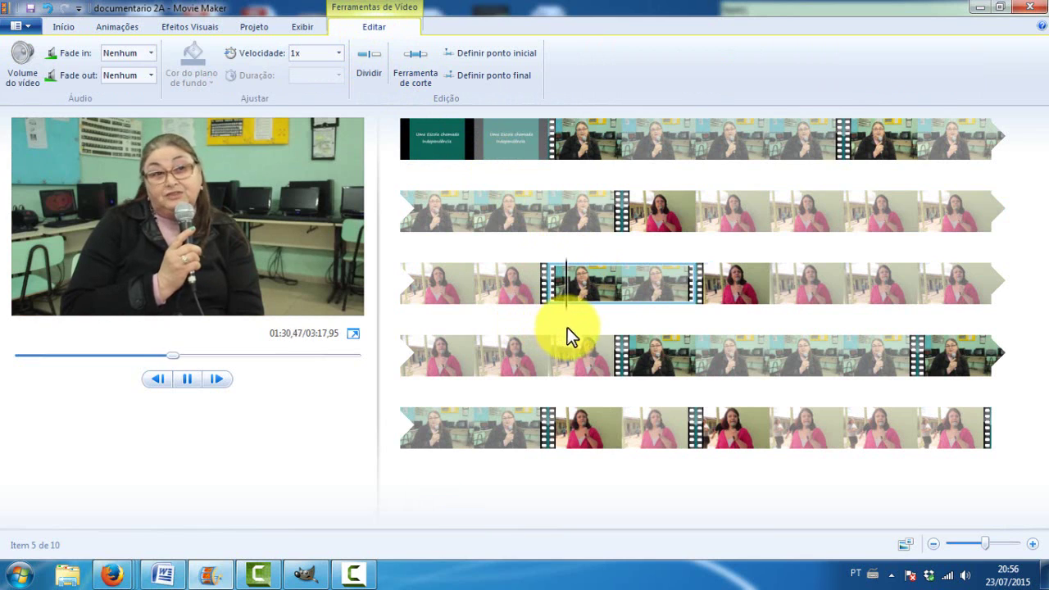
{"action": "left_click_drag", "start_coordinate": [581, 315], "coordinate": [685, 314]}
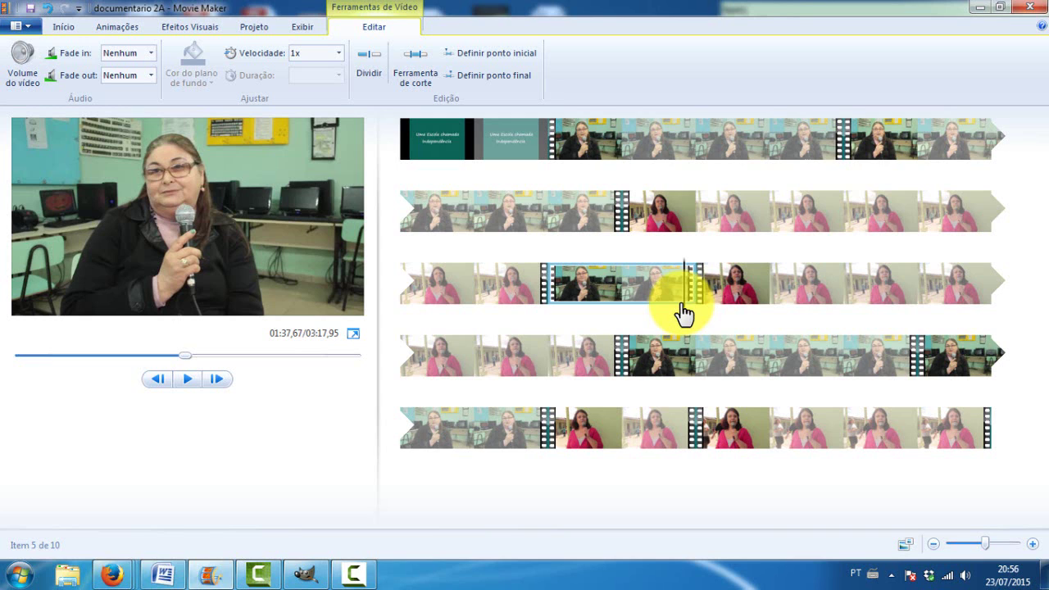
{"action": "key", "text": "space"}
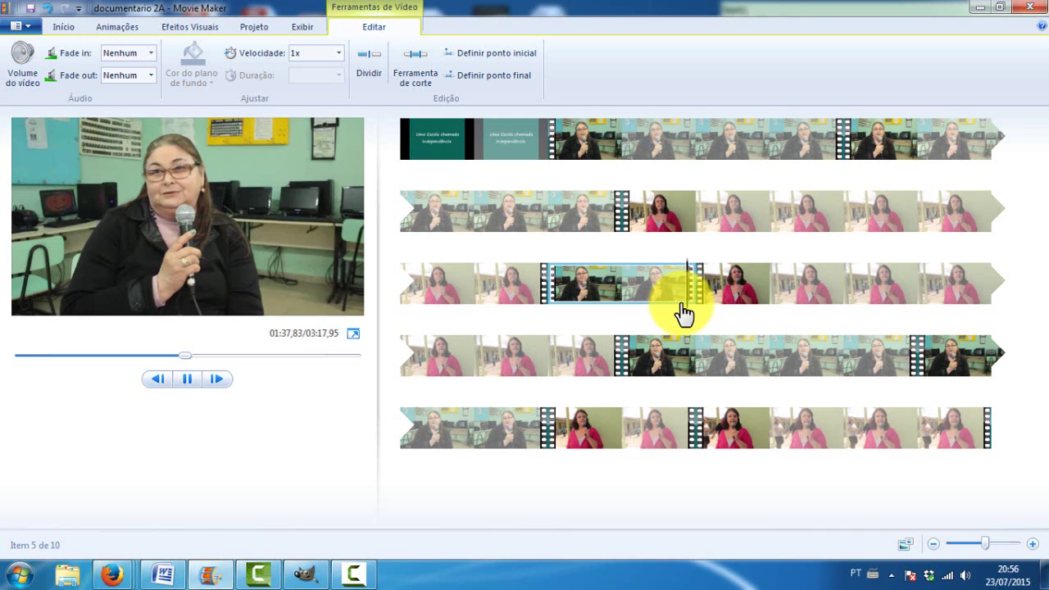
{"action": "left_click", "coordinate": [710, 300]}
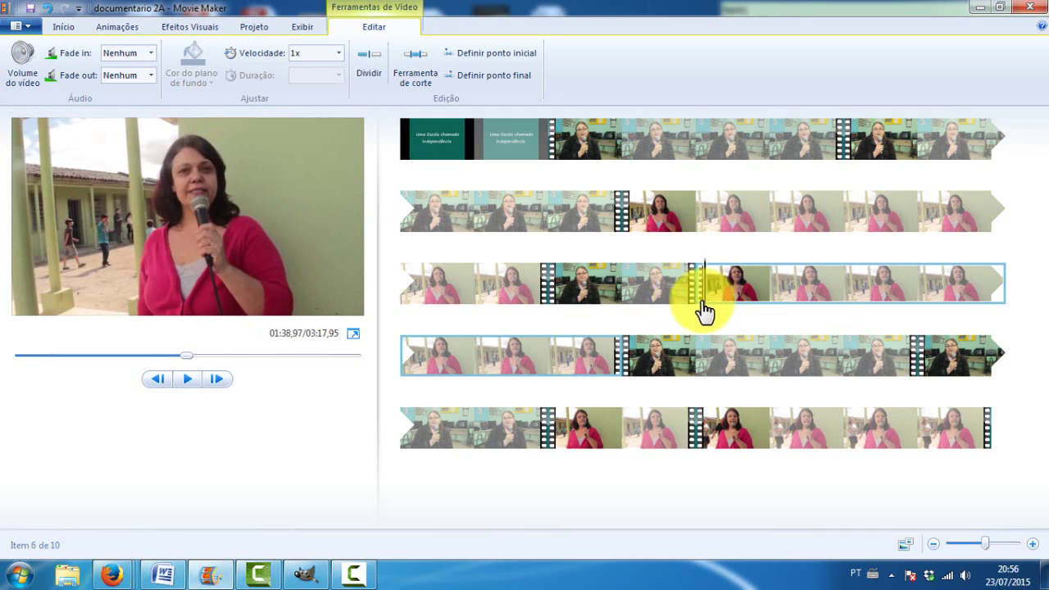
{"action": "left_click", "coordinate": [651, 312]}
{"action": "key", "text": "space"}
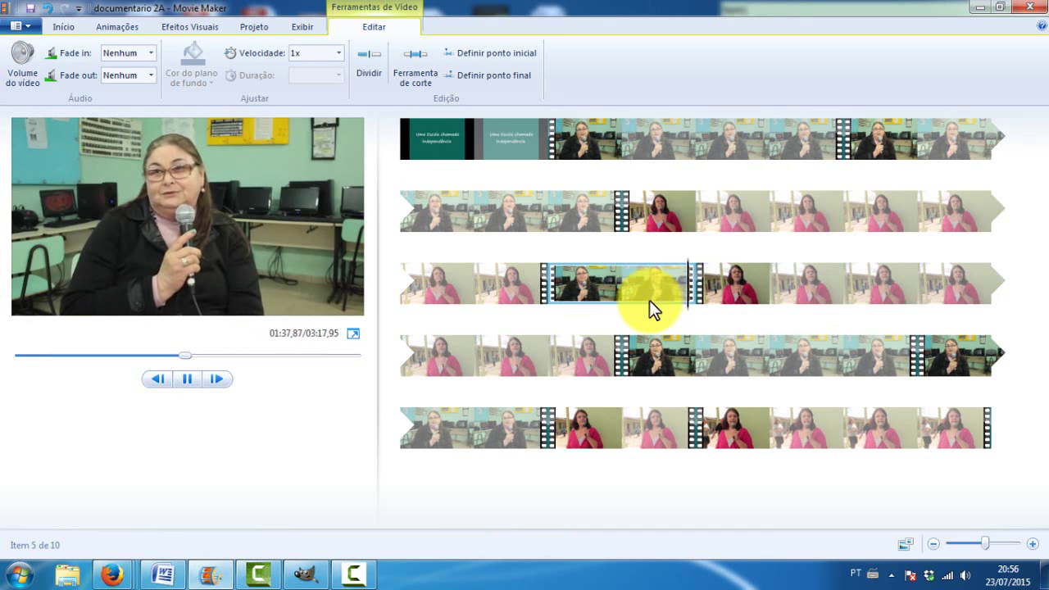
{"action": "left_click", "coordinate": [661, 321]}
{"action": "left_click", "coordinate": [658, 320]}
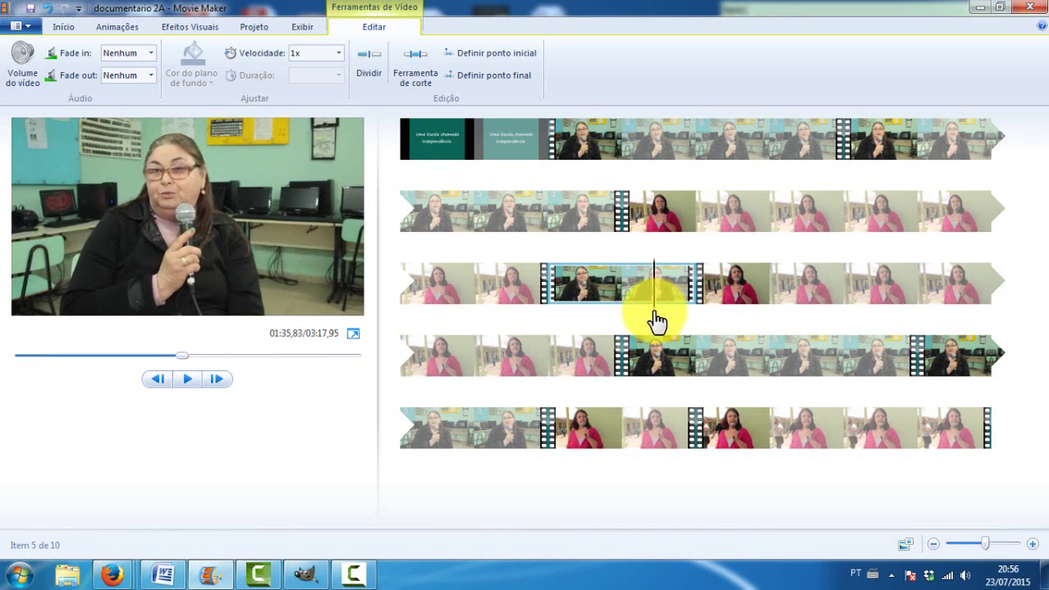
{"action": "key", "text": "space"}
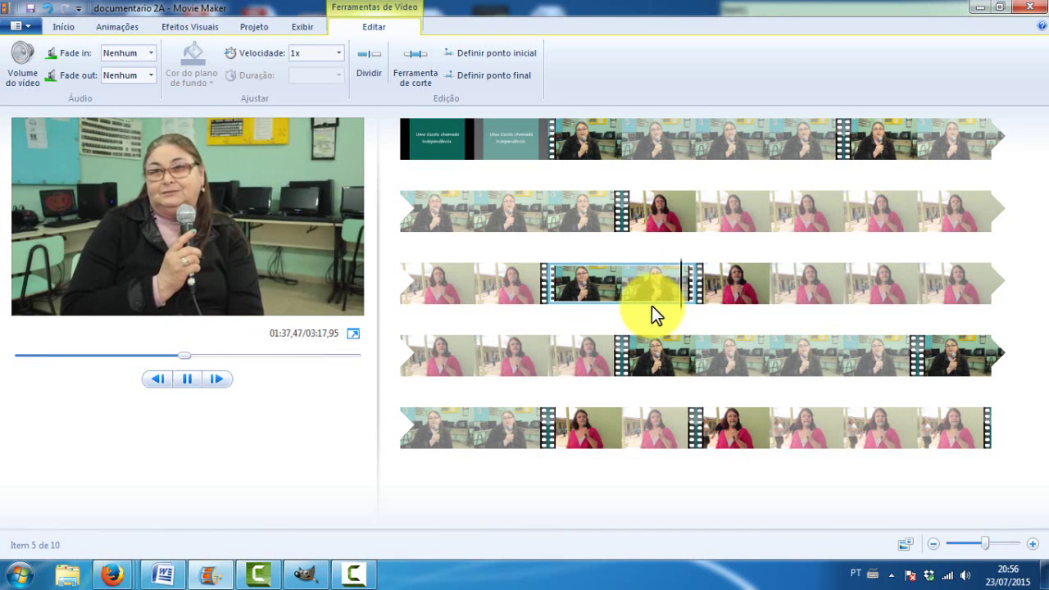
{"action": "key", "text": "space"}
{"action": "left_click", "coordinate": [358, 59]}
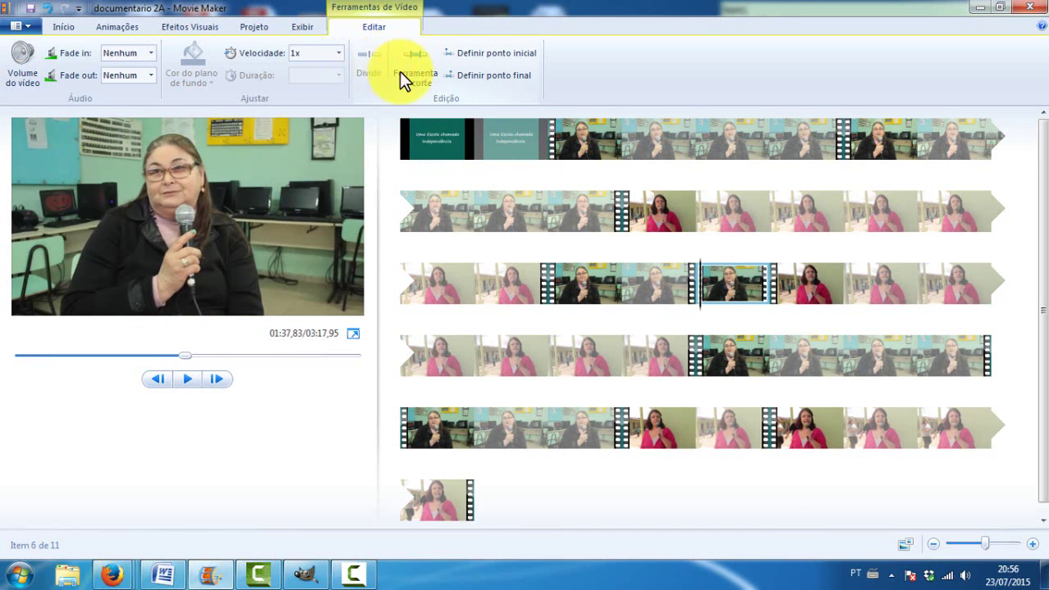
Delete the short leftover piece from row three and preview the neighbouring clips
{"action": "key", "text": "Delete"}
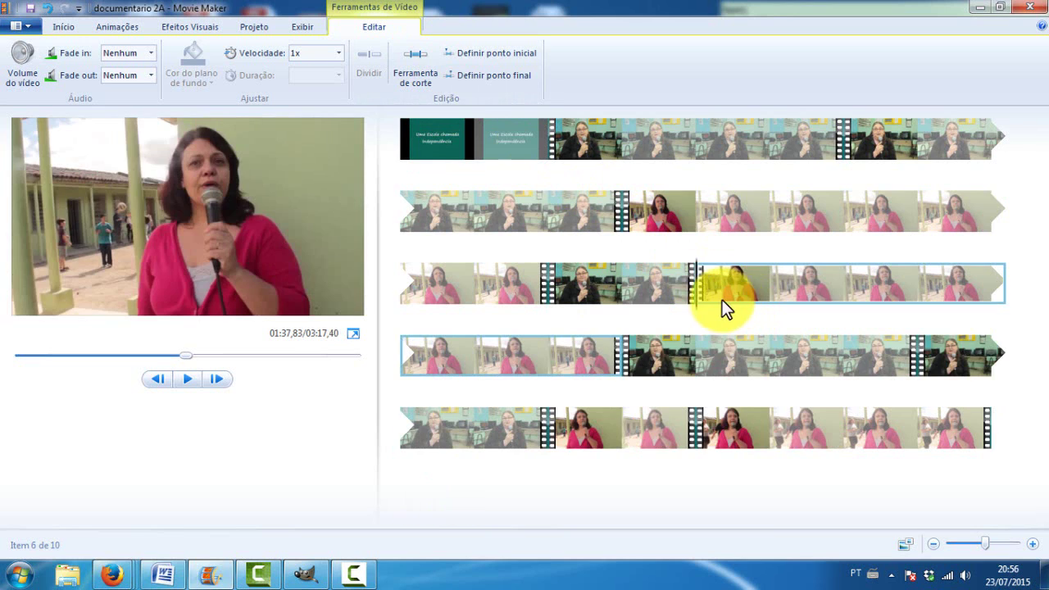
{"action": "left_click", "coordinate": [663, 310]}
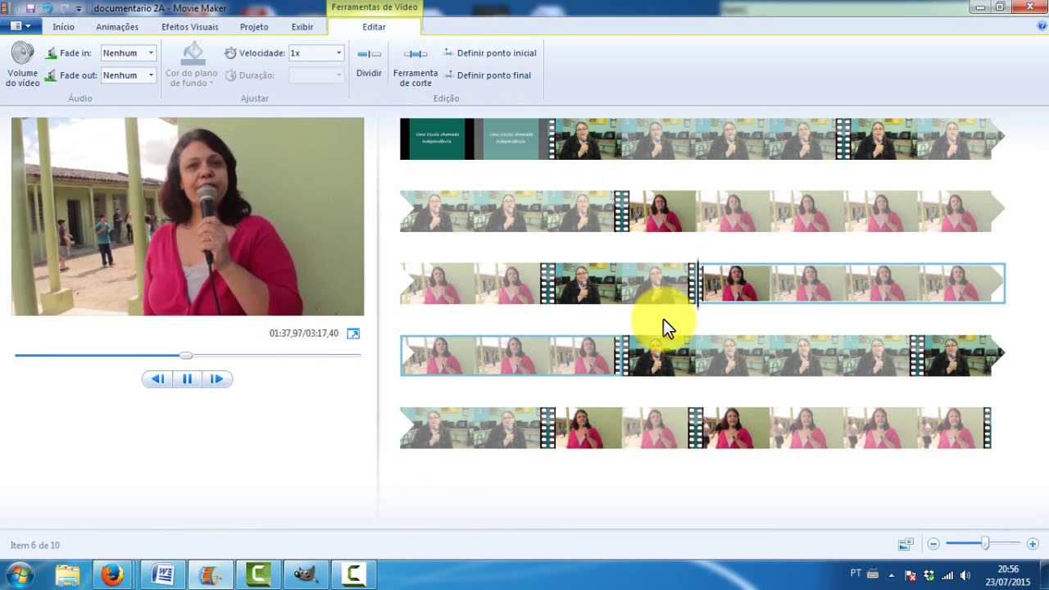
{"action": "key", "text": "space"}
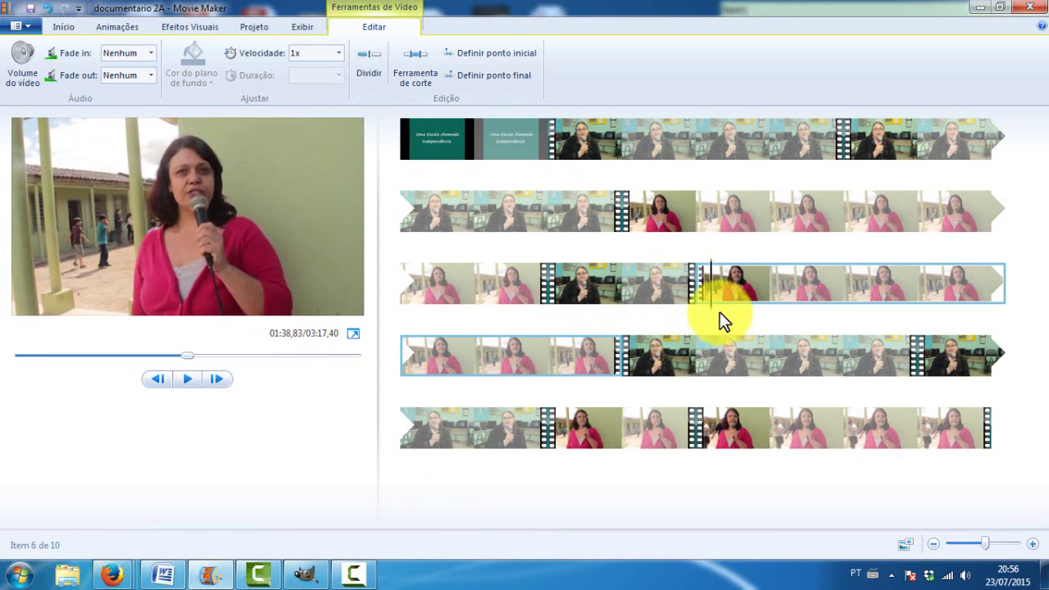
{"action": "left_click", "coordinate": [598, 368]}
{"action": "key", "text": "space"}
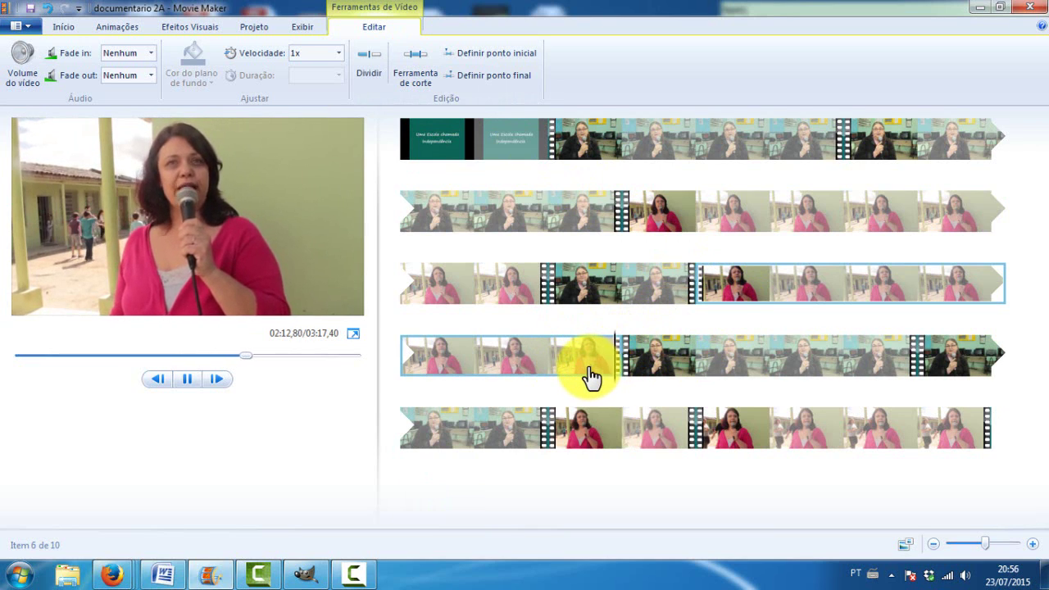
{"action": "left_click", "coordinate": [651, 379]}
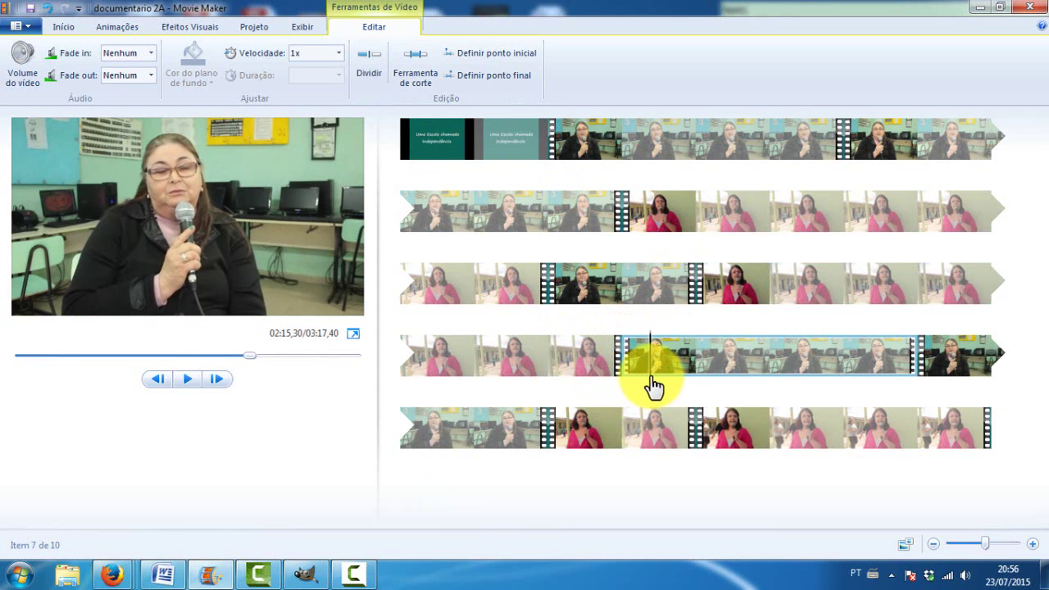
Delete the 13-second classroom clip near the end of row four
{"action": "left_click", "coordinate": [902, 384]}
{"action": "key", "text": "space"}
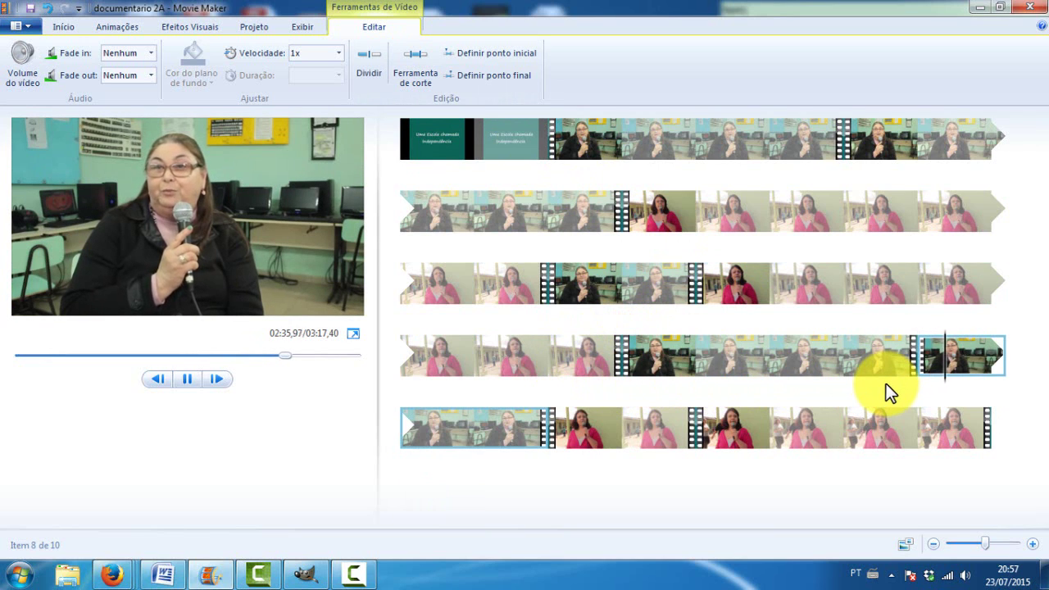
{"action": "key", "text": "space"}
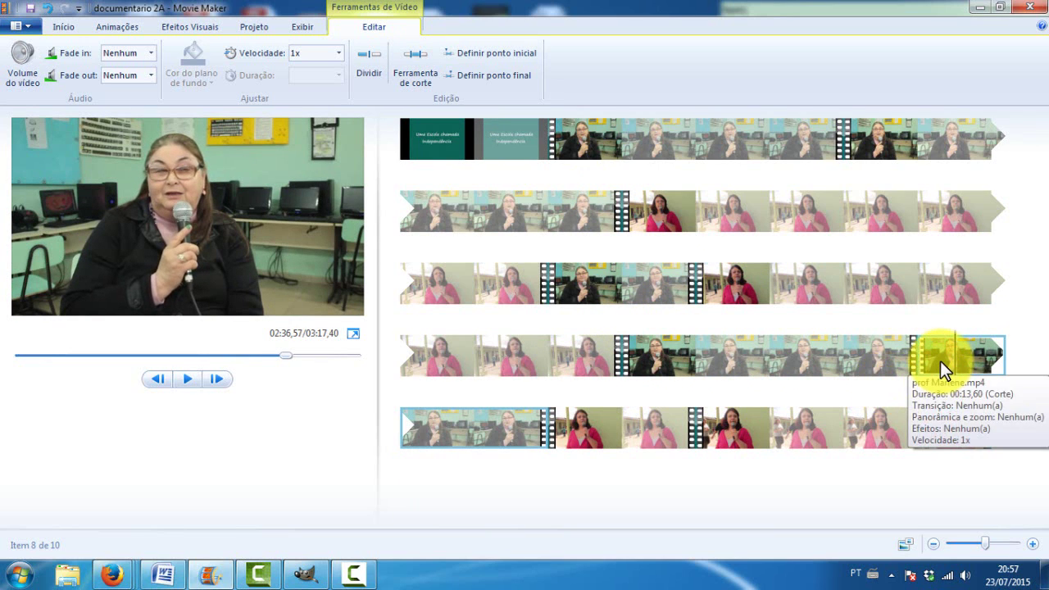
{"action": "key", "text": "Delete"}
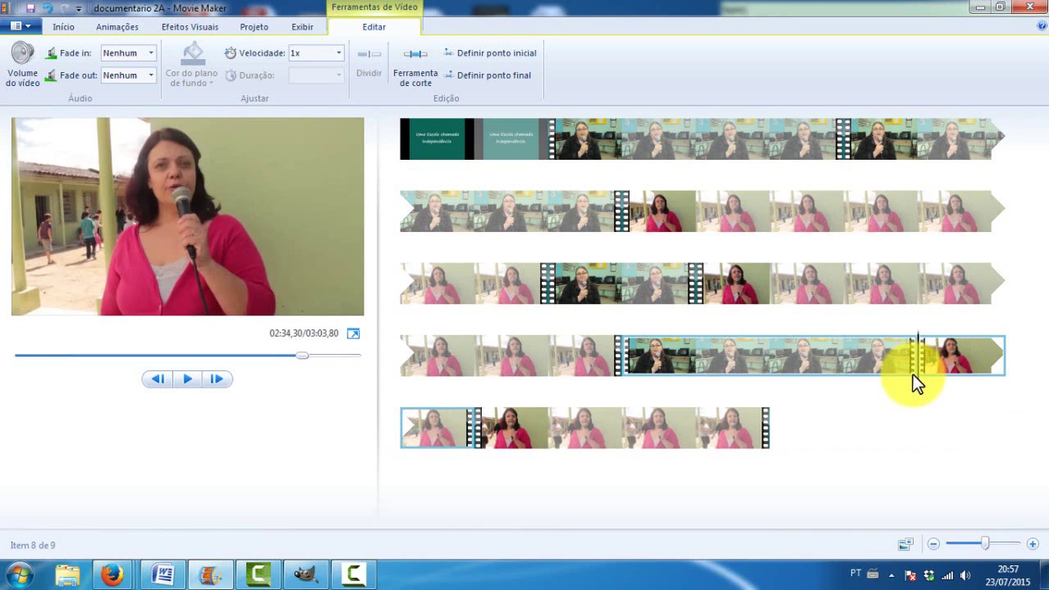
Preview across the removed clip's join and into the bottom row's first clip
{"action": "left_click", "coordinate": [895, 380]}
{"action": "key", "text": "space"}
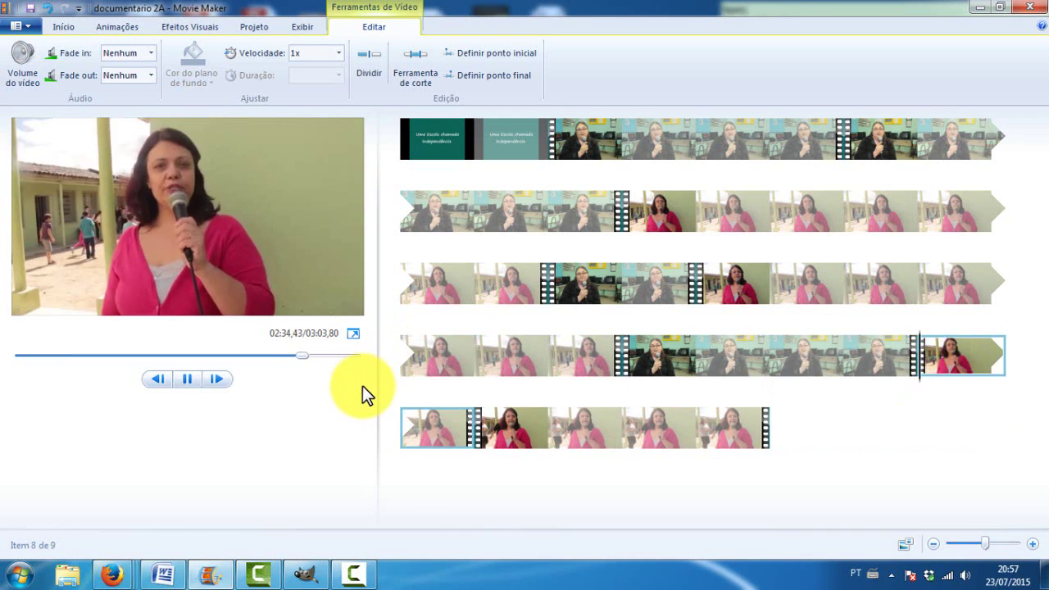
{"action": "key", "text": "space"}
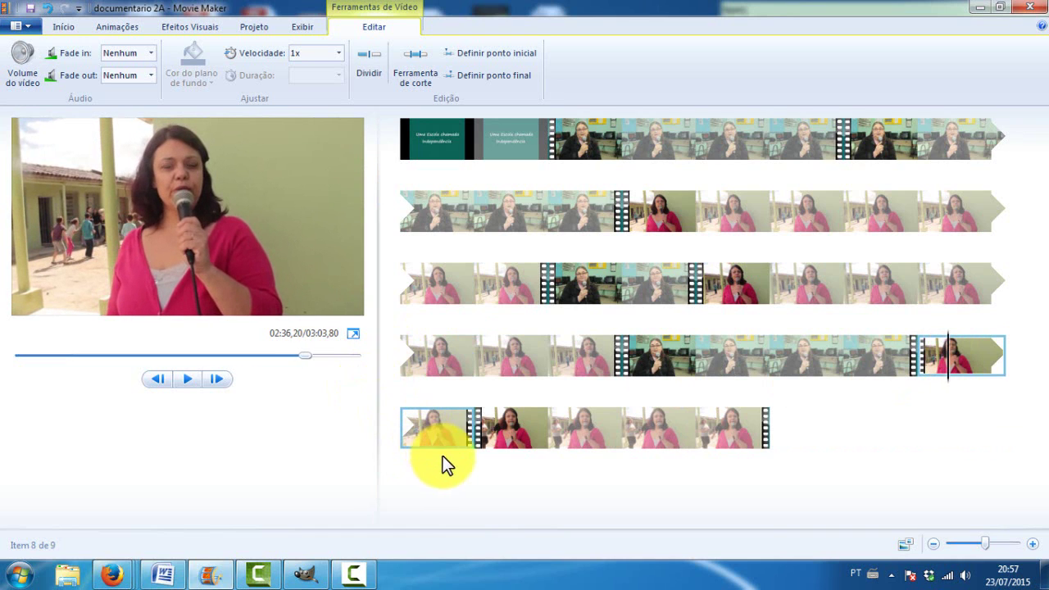
{"action": "key", "text": "space"}
{"action": "key", "text": "space"}
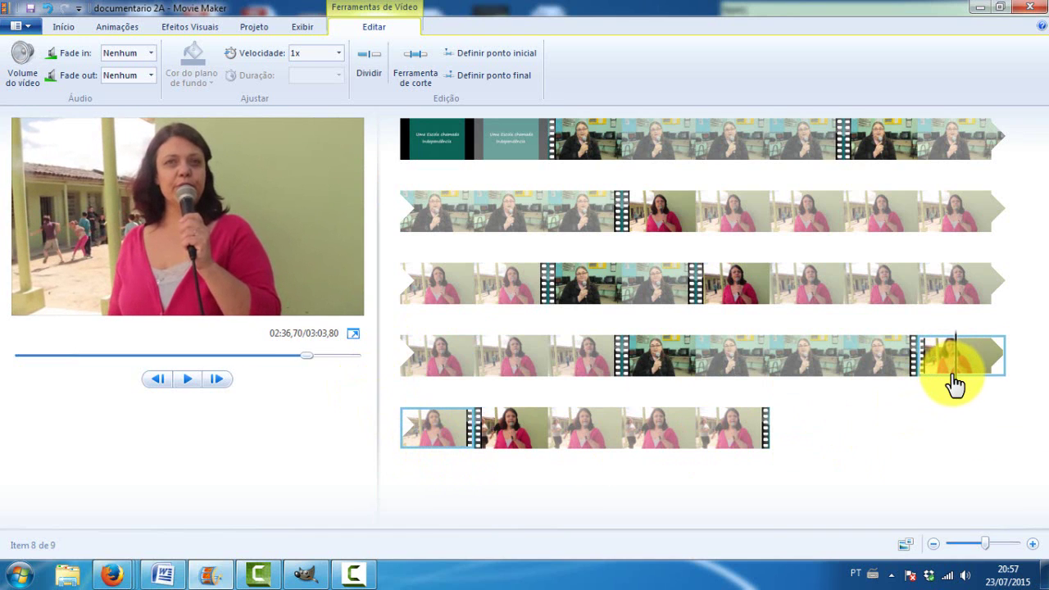
{"action": "left_click", "coordinate": [424, 451]}
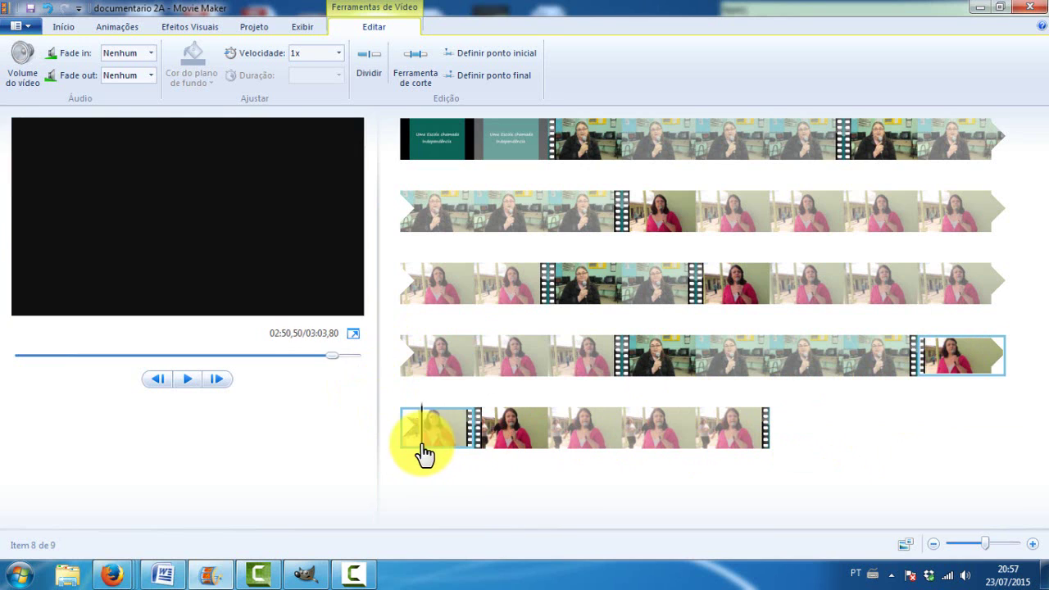
{"action": "key", "text": "space"}
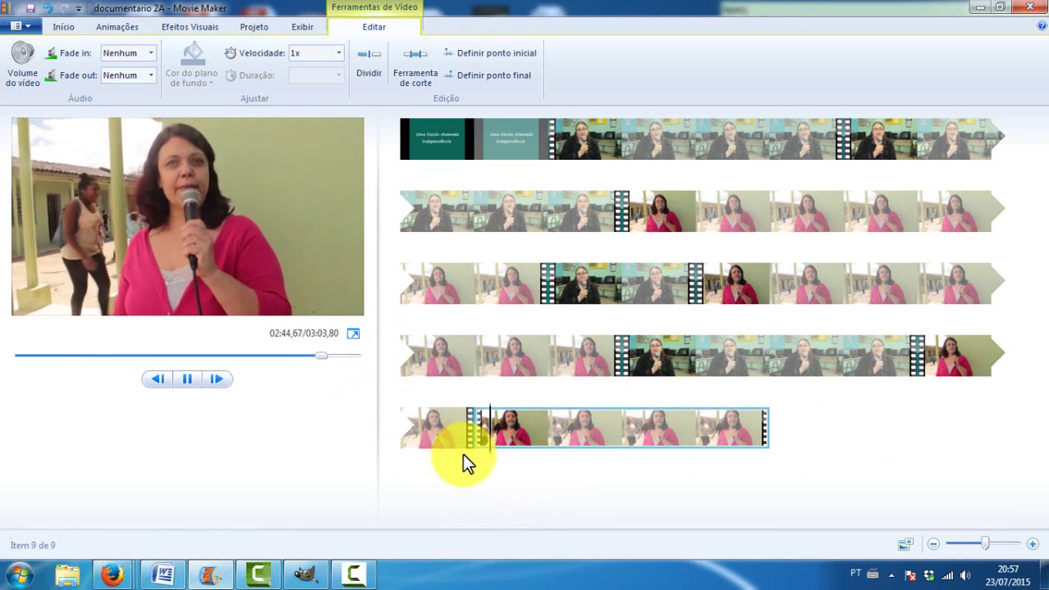
{"action": "key", "text": "space"}
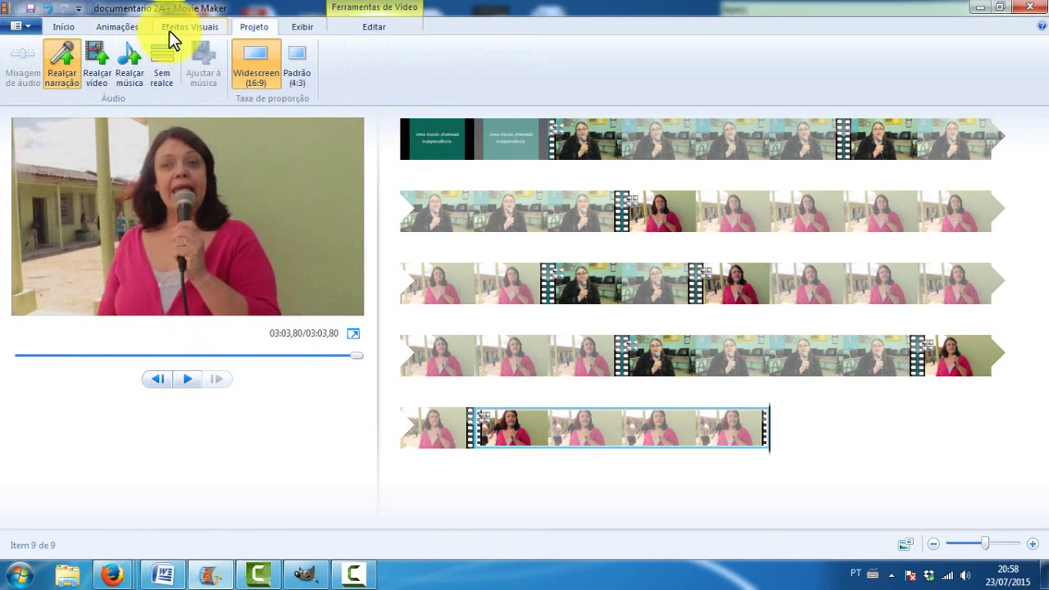
Go to the Animações tab and select the 'Uma Escola chamada Independência' title card clip
{"action": "left_click", "coordinate": [169, 30]}
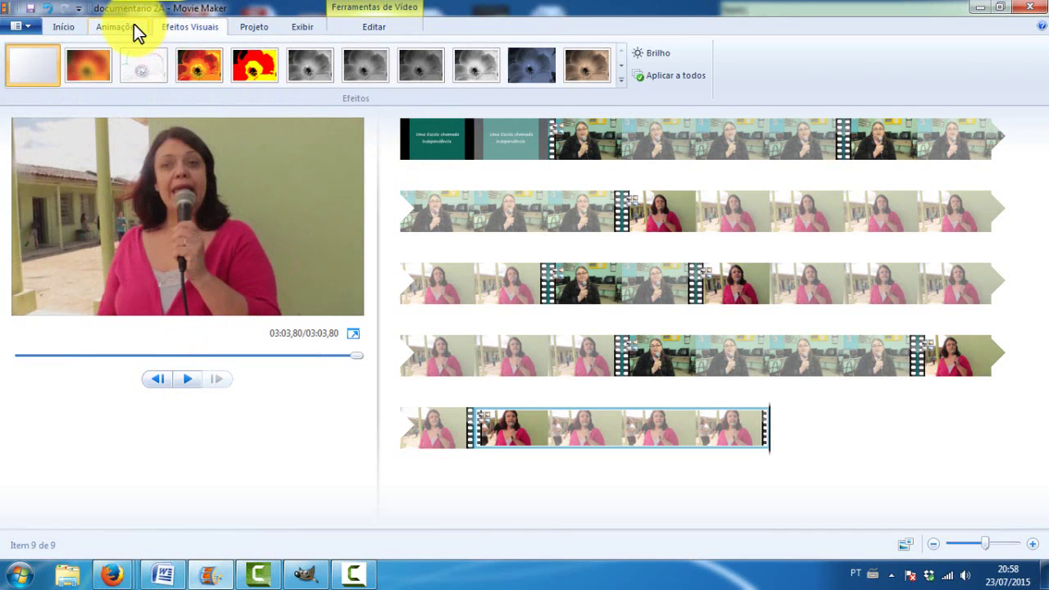
{"action": "left_click", "coordinate": [133, 25]}
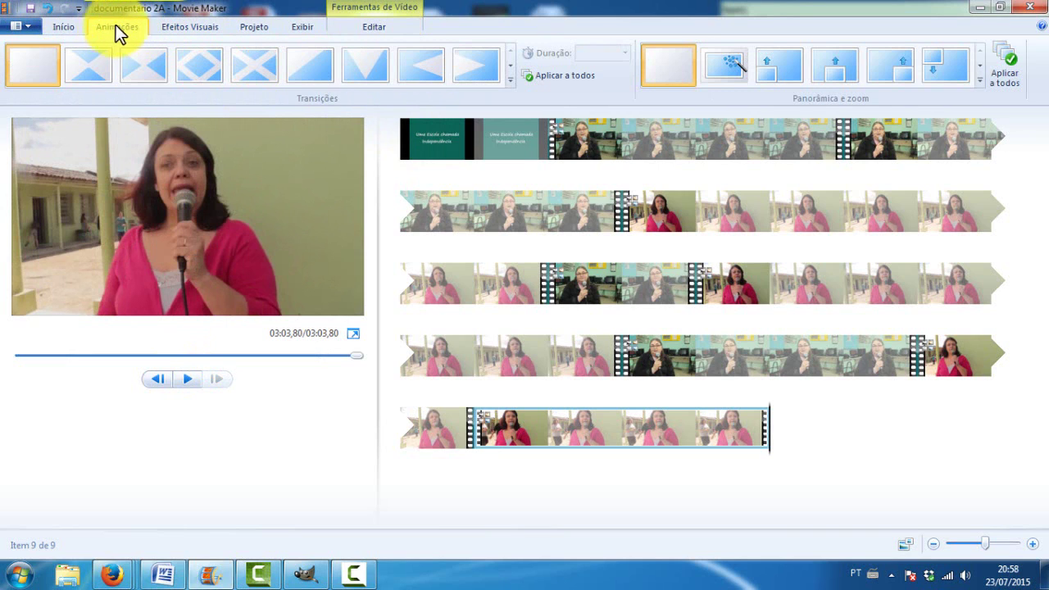
{"action": "left_click", "coordinate": [356, 34]}
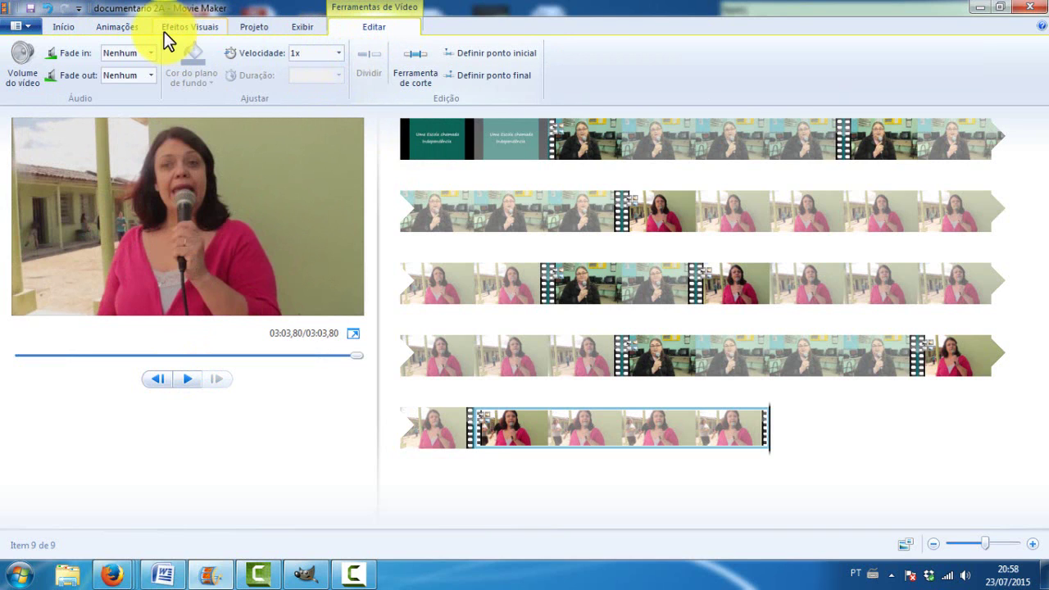
{"action": "left_click", "coordinate": [112, 25]}
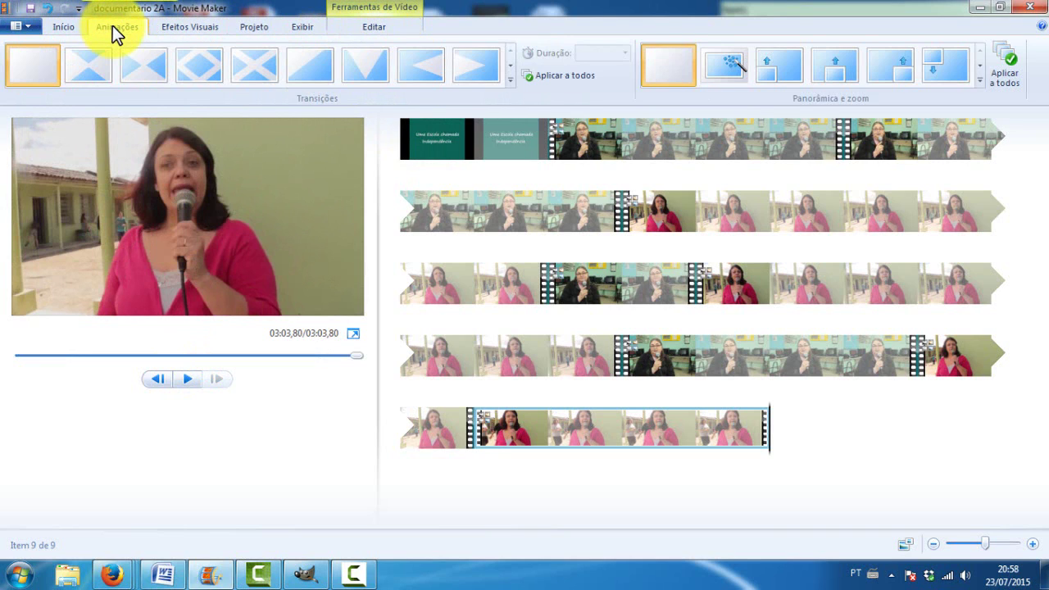
{"action": "left_click", "coordinate": [473, 150]}
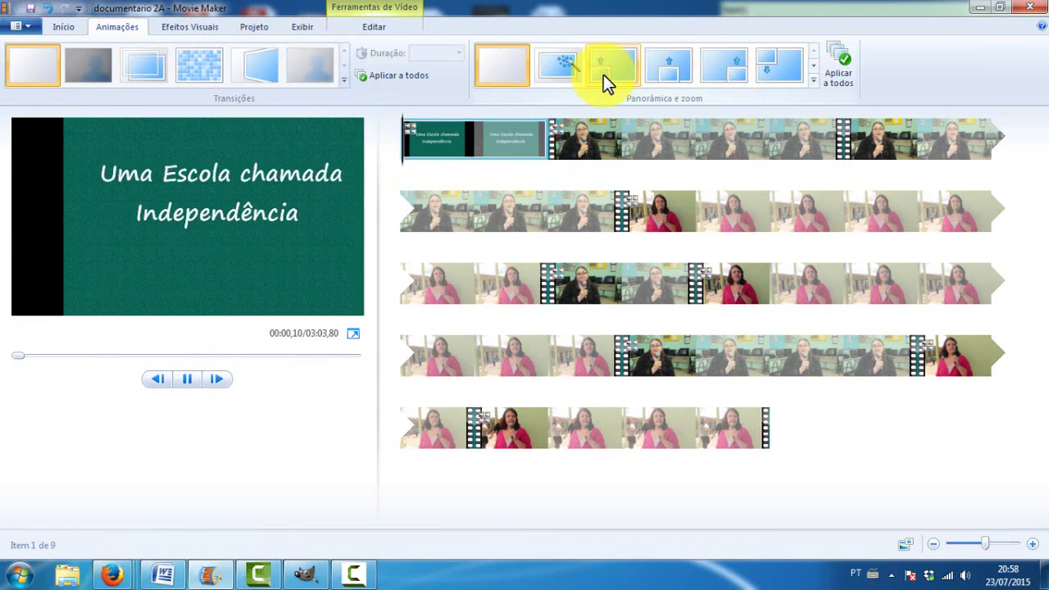
Try several Panorâmica e zoom effects, applying them to the title card and interview clip
{"action": "left_click", "coordinate": [770, 66]}
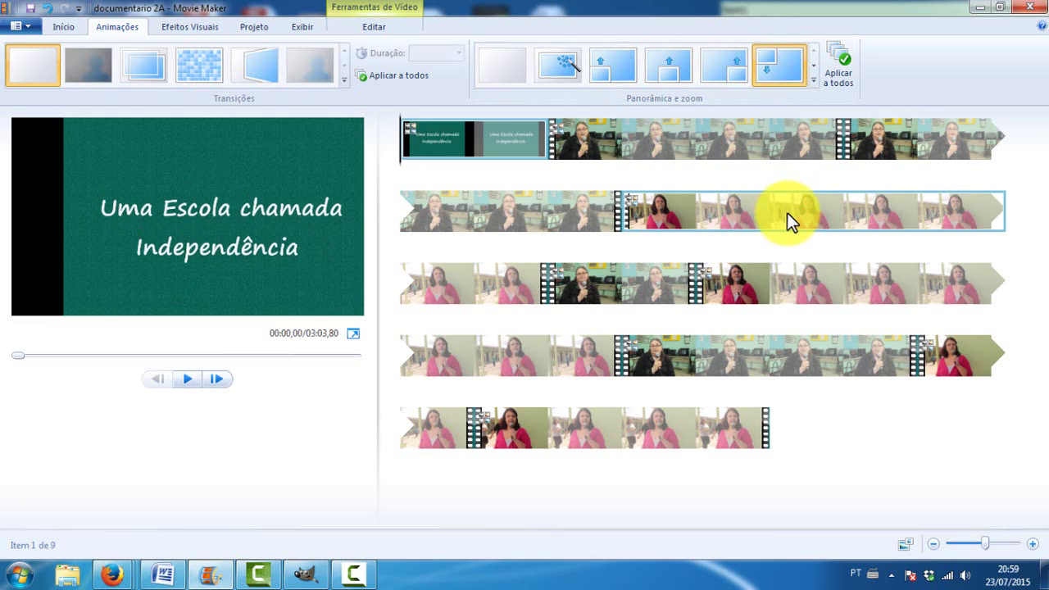
{"action": "left_click", "coordinate": [190, 387]}
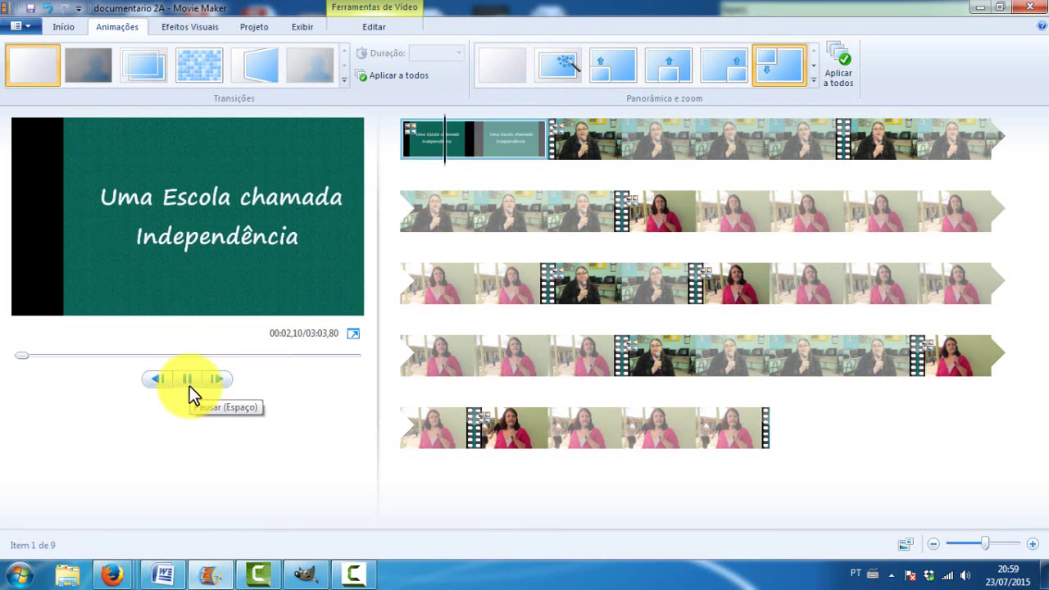
{"action": "left_click", "coordinate": [813, 66]}
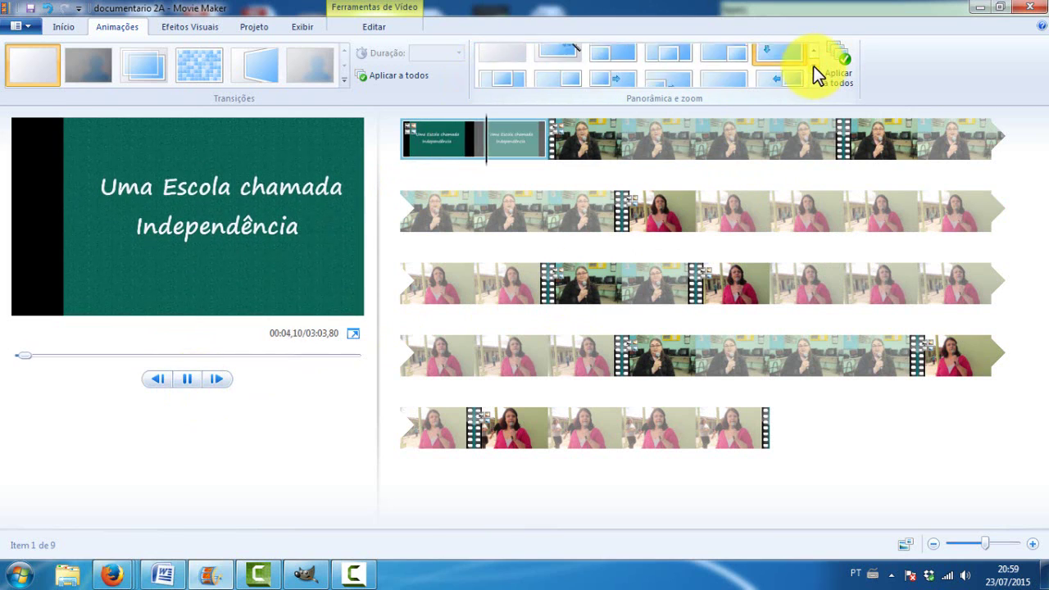
{"action": "left_click", "coordinate": [814, 65]}
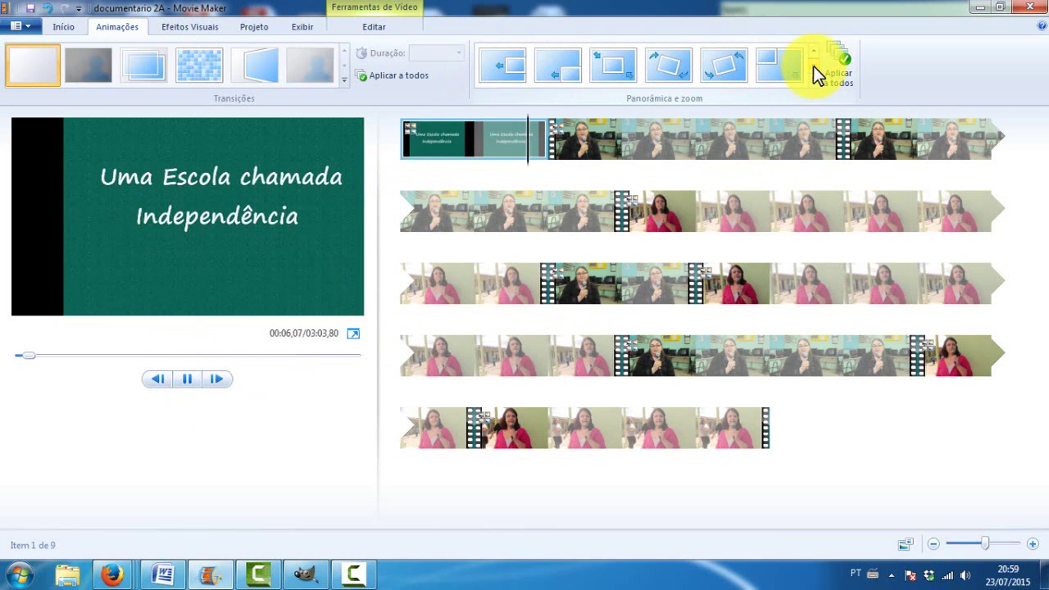
{"action": "left_click", "coordinate": [813, 66]}
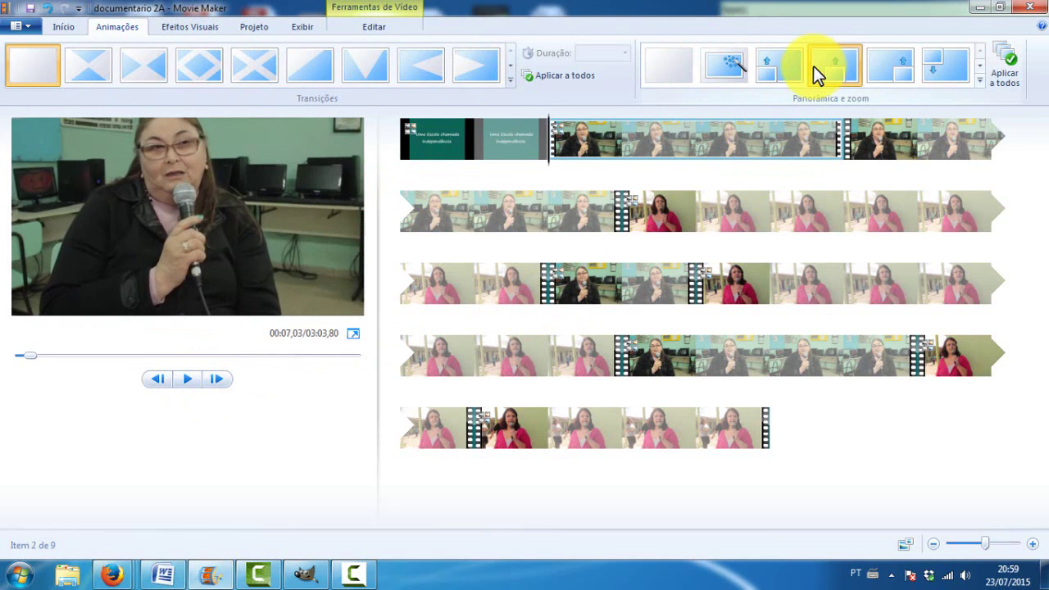
{"action": "left_click", "coordinate": [737, 62]}
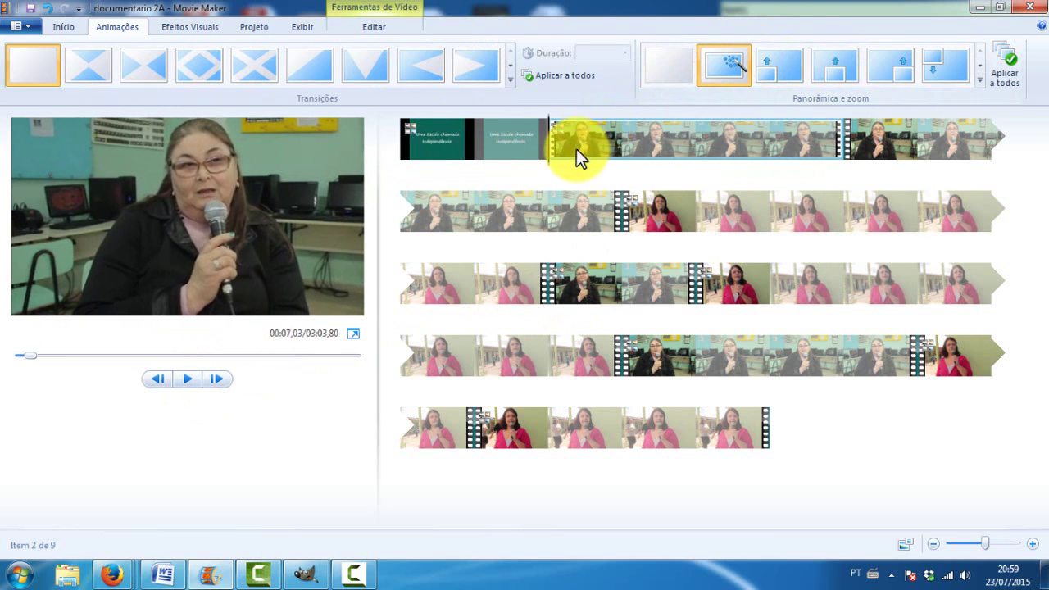
Switch the title card to another pan-and-zoom effect and preview up to about 00:26,50
{"action": "left_click", "coordinate": [440, 154]}
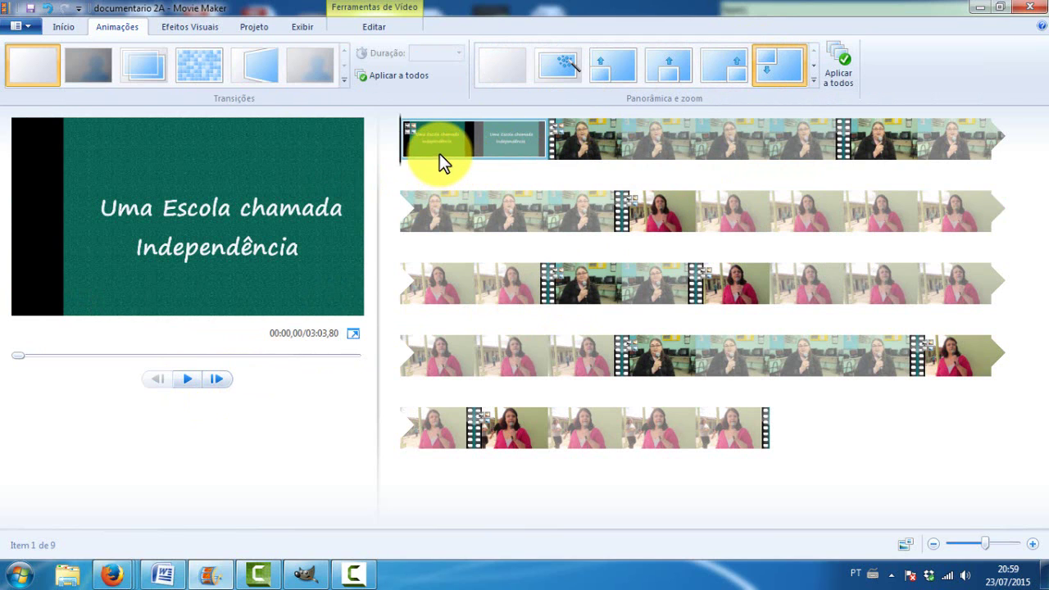
{"action": "key", "text": "space"}
{"action": "left_click", "coordinate": [559, 71]}
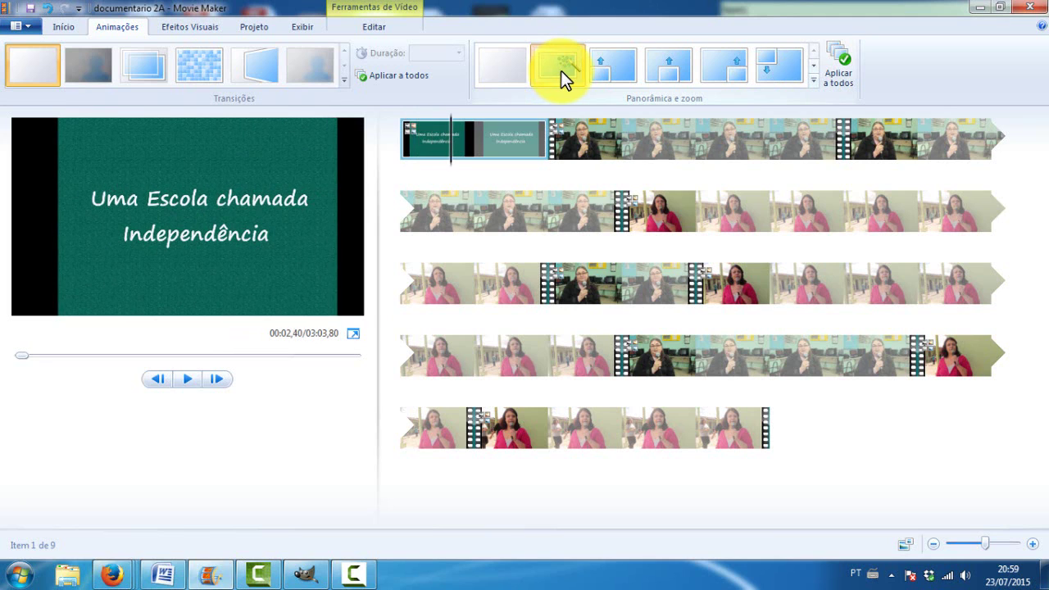
{"action": "left_click", "coordinate": [188, 382]}
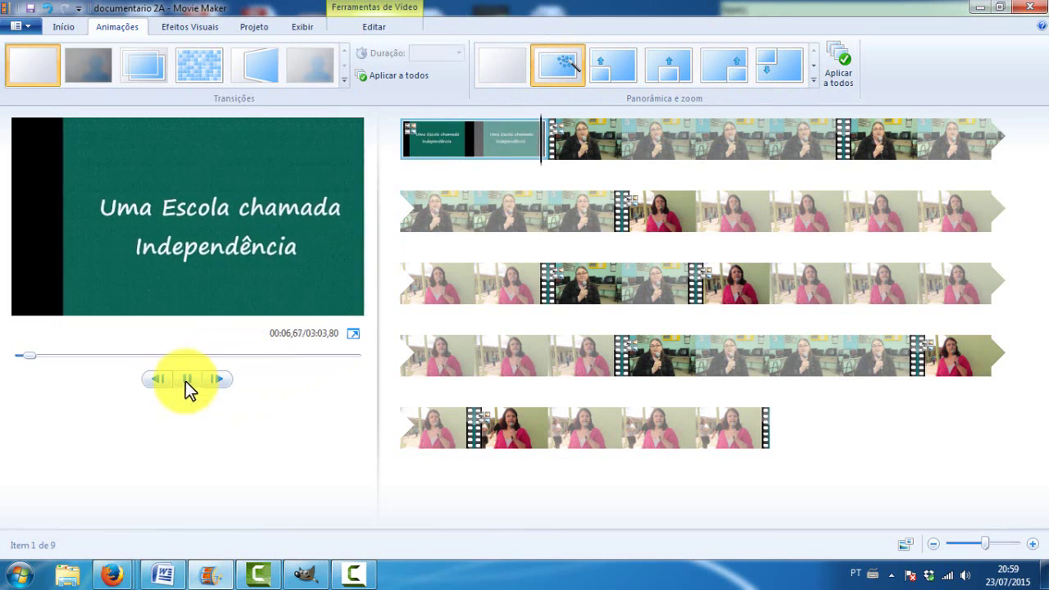
{"action": "left_click", "coordinate": [186, 379]}
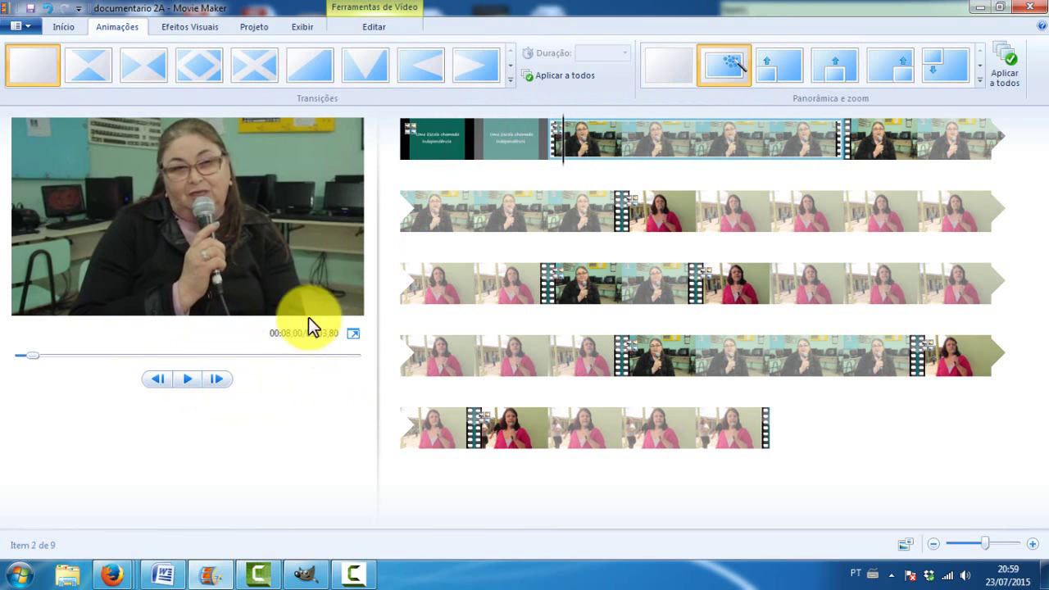
{"action": "left_click_drag", "start_coordinate": [563, 177], "coordinate": [859, 154]}
{"action": "left_click", "coordinate": [845, 156]}
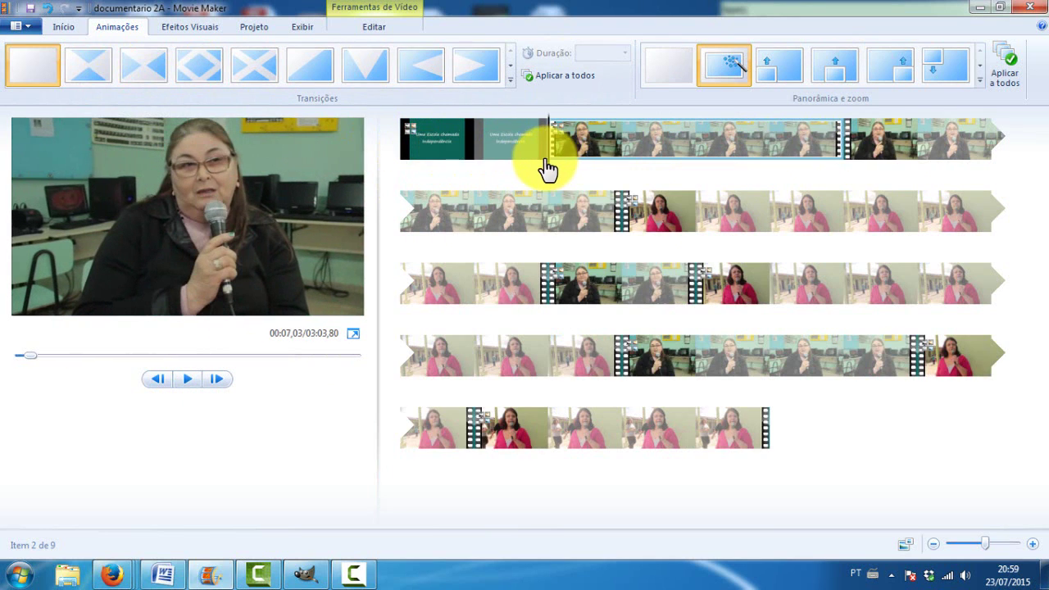
{"action": "left_click_drag", "start_coordinate": [551, 154], "coordinate": [854, 155]}
{"action": "left_click", "coordinate": [859, 151]}
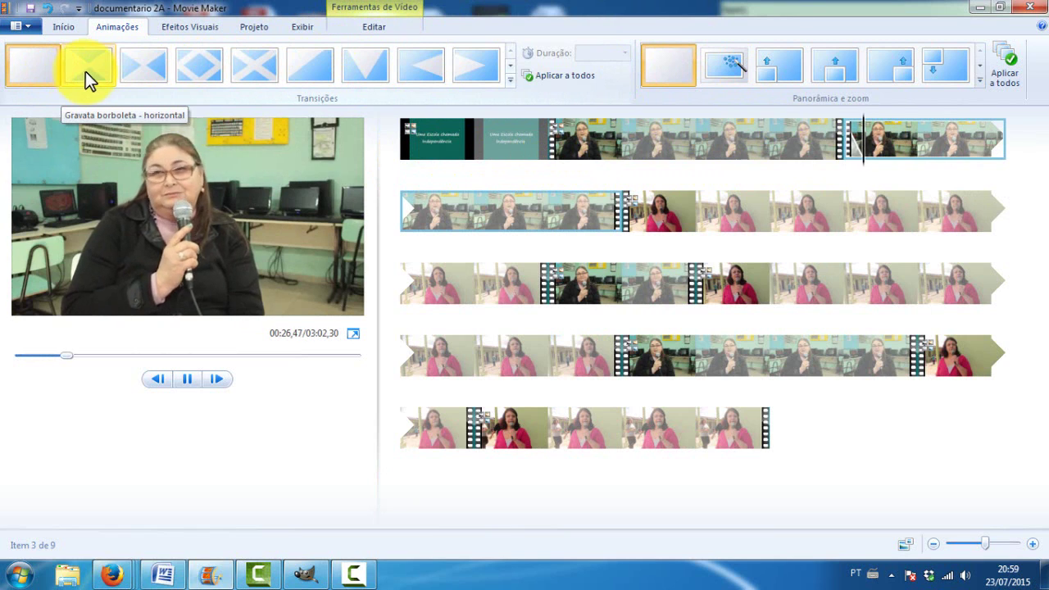
{"action": "left_click", "coordinate": [511, 66]}
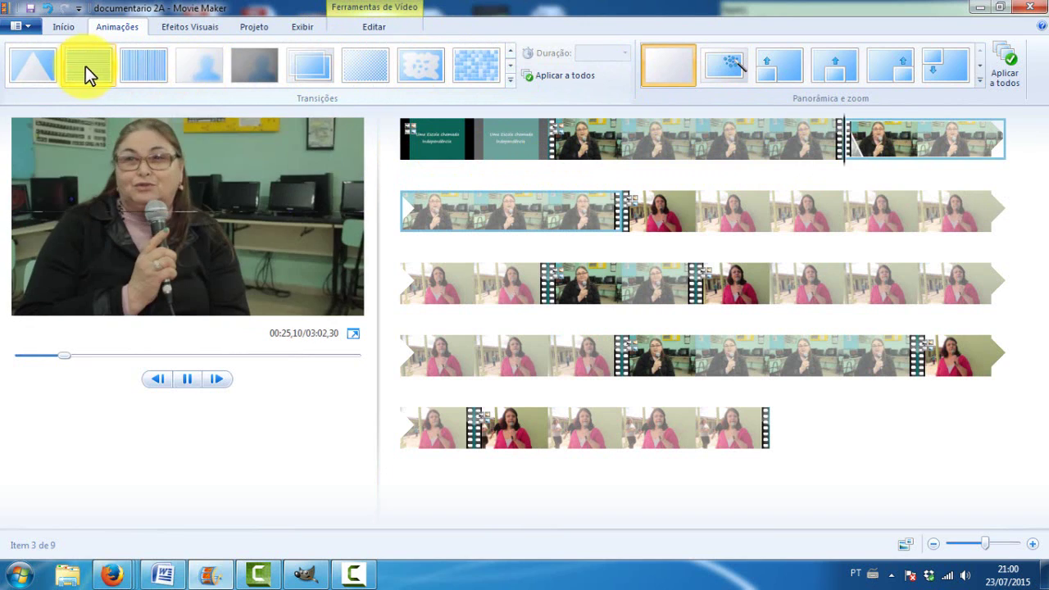
{"action": "left_click", "coordinate": [308, 74]}
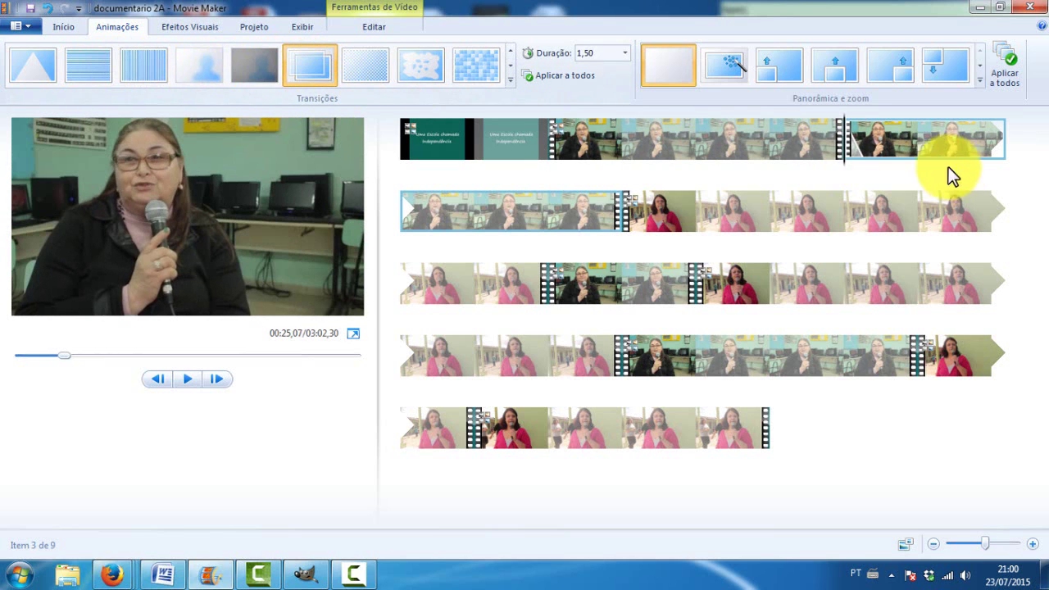
{"action": "left_click", "coordinate": [820, 168]}
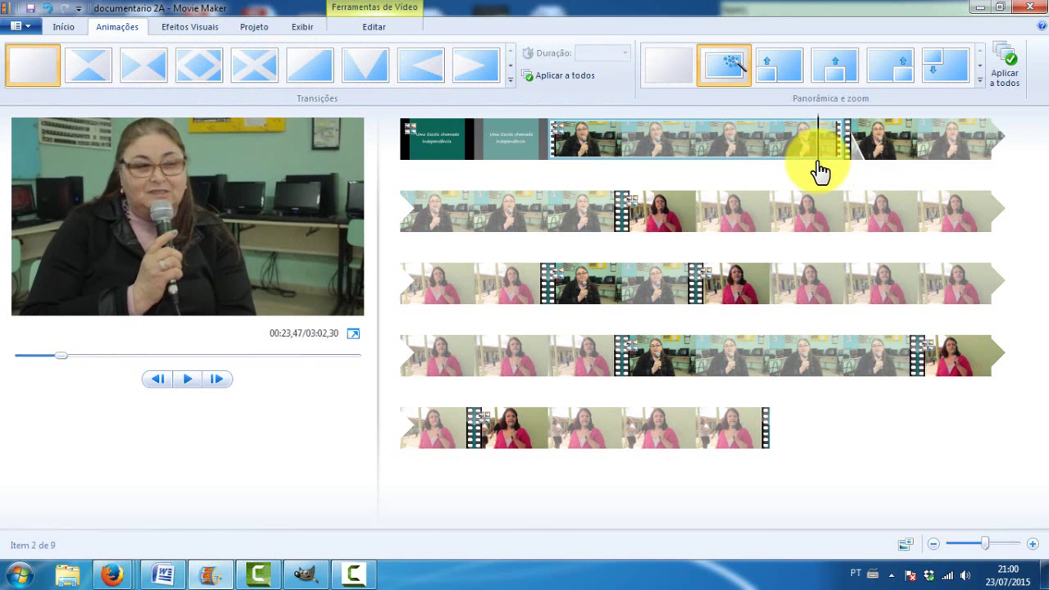
{"action": "key", "text": "space"}
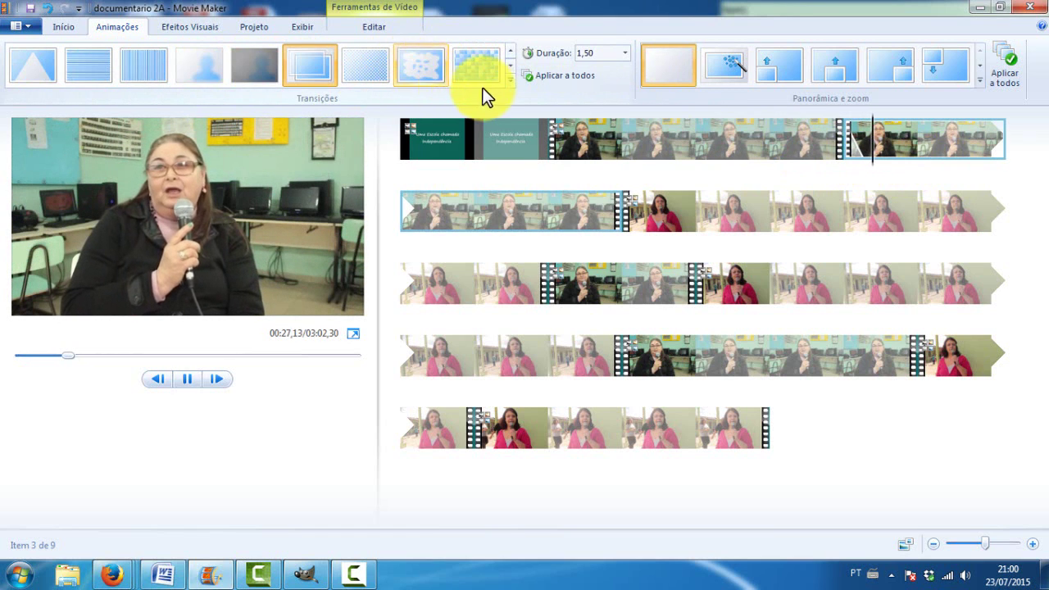
{"action": "key", "text": "space"}
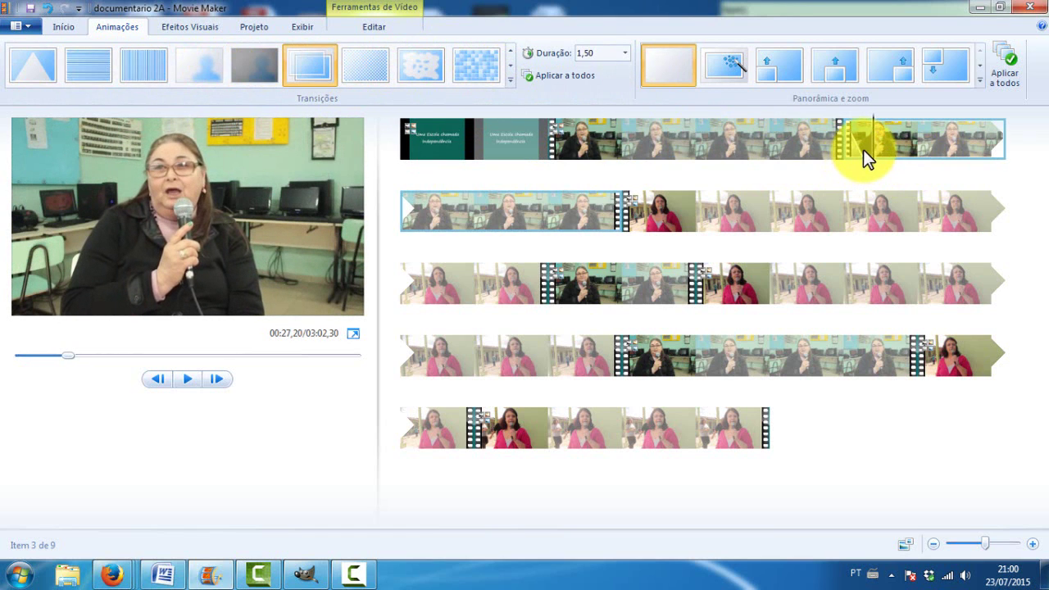
{"action": "left_click", "coordinate": [509, 68]}
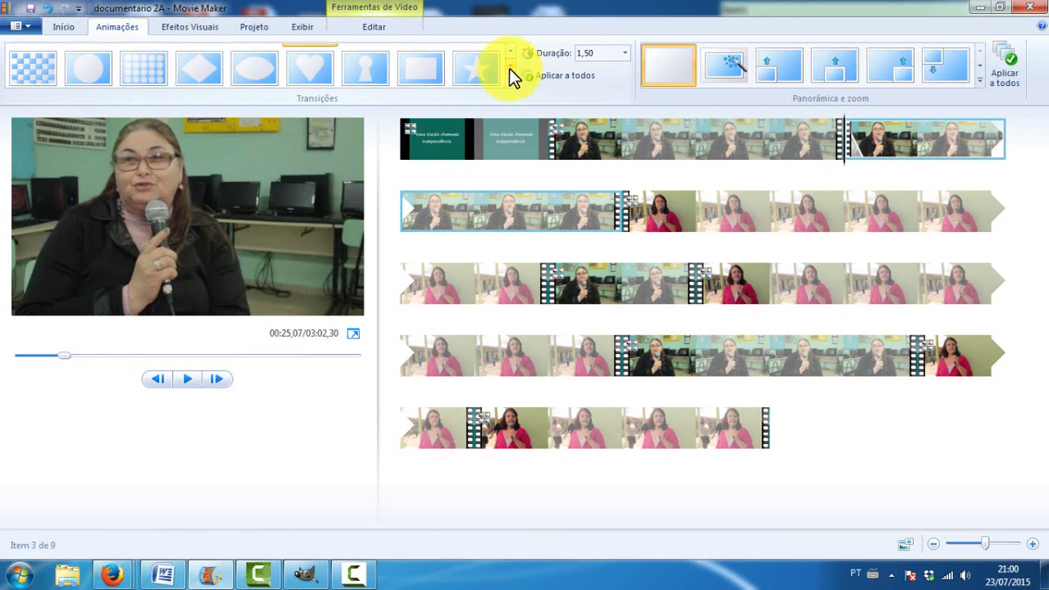
{"action": "left_click", "coordinate": [509, 68]}
{"action": "left_click", "coordinate": [509, 68]}
{"action": "left_click", "coordinate": [509, 68]}
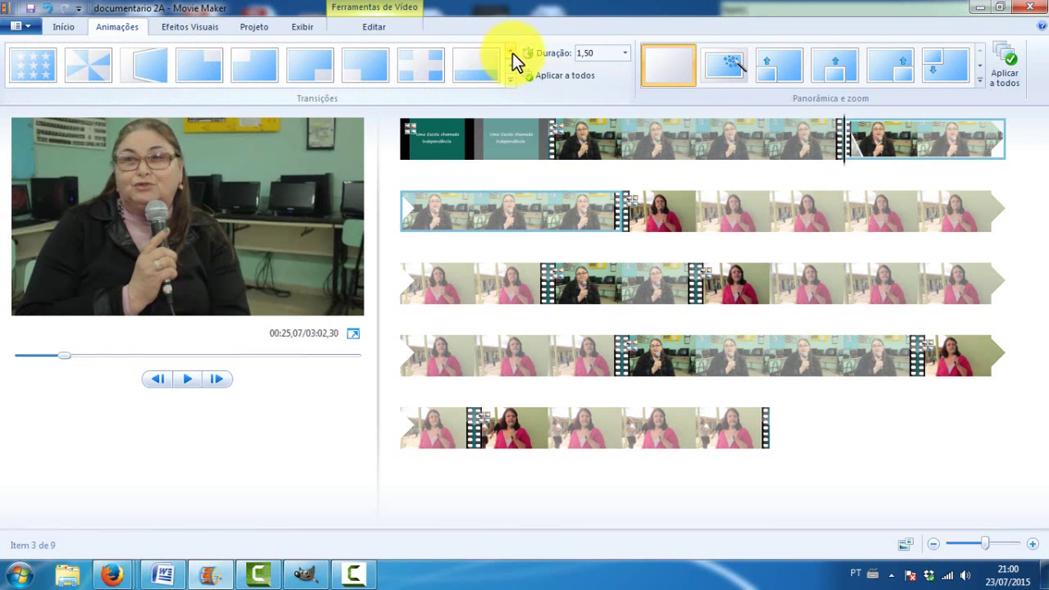
{"action": "left_click", "coordinate": [510, 50]}
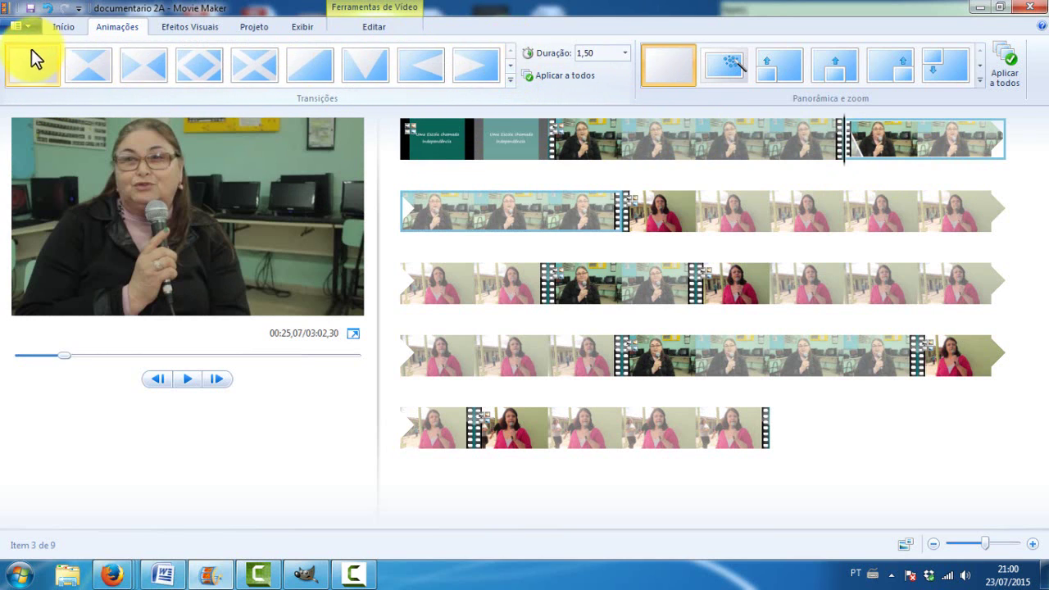
{"action": "left_click", "coordinate": [31, 59]}
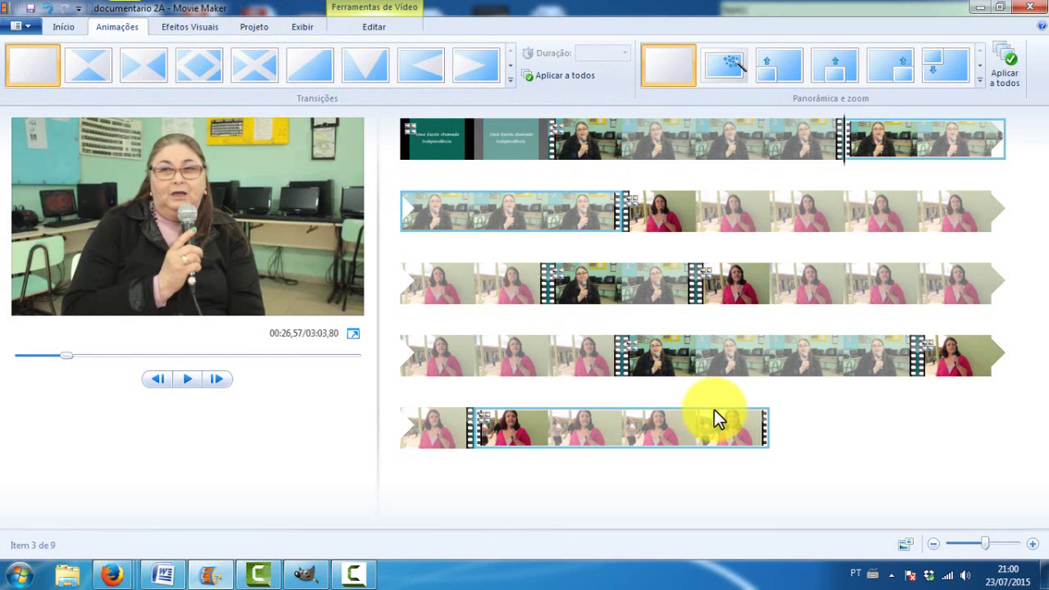
Select the end of the last clip and browse the ribbon tabs back to Início
{"action": "left_click", "coordinate": [764, 433]}
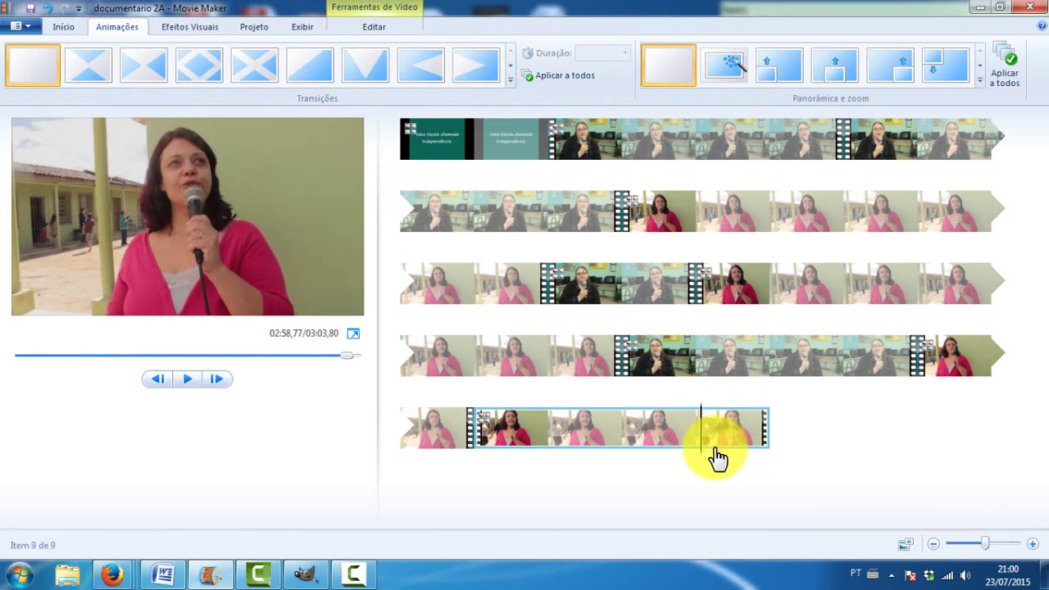
{"action": "left_click", "coordinate": [765, 447]}
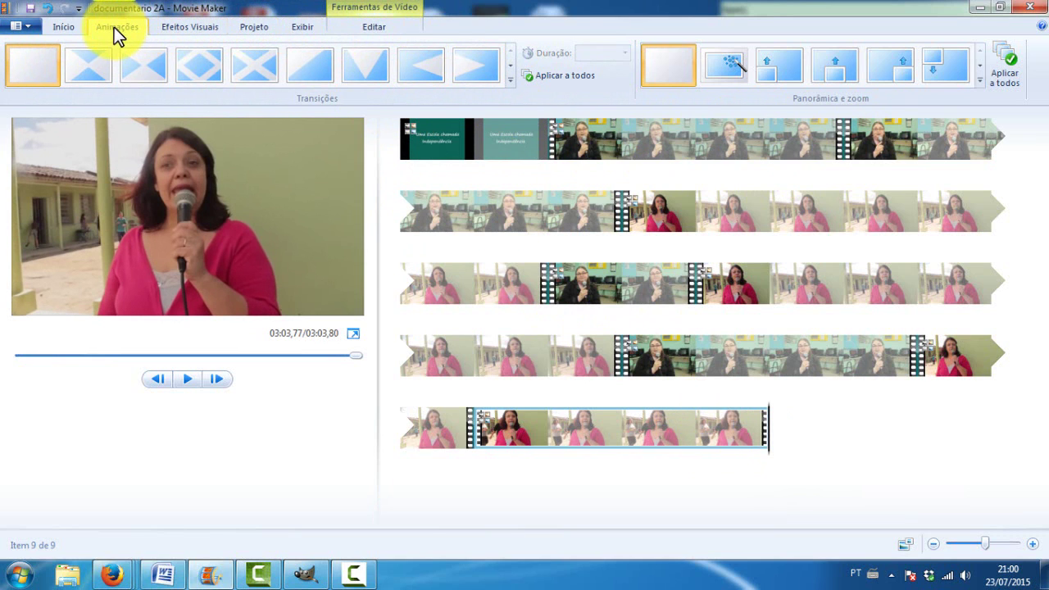
{"action": "left_click", "coordinate": [298, 28]}
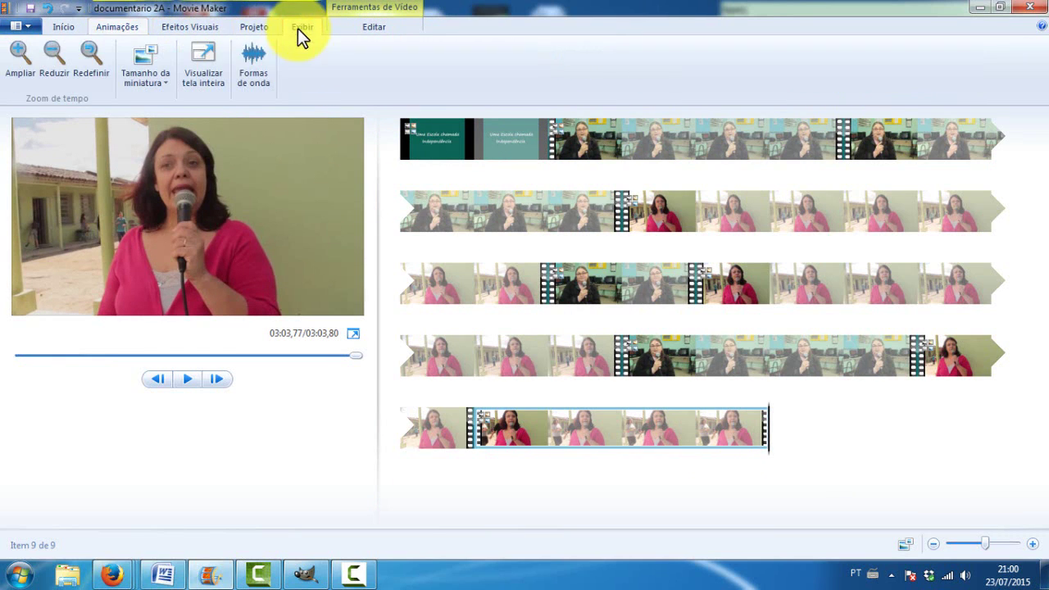
{"action": "left_click", "coordinate": [255, 28]}
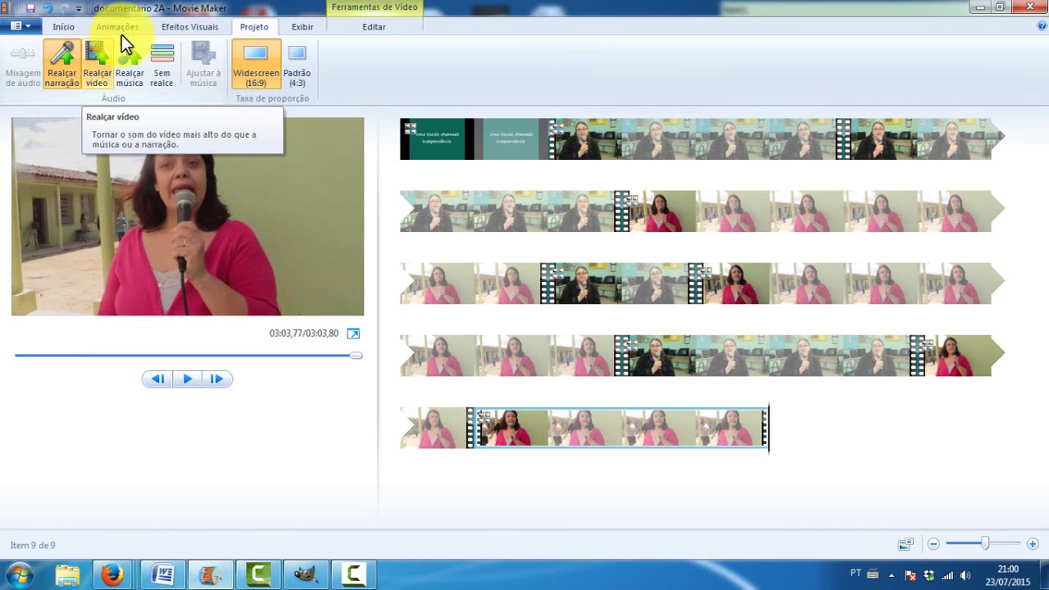
{"action": "left_click", "coordinate": [165, 26]}
{"action": "left_click", "coordinate": [64, 28]}
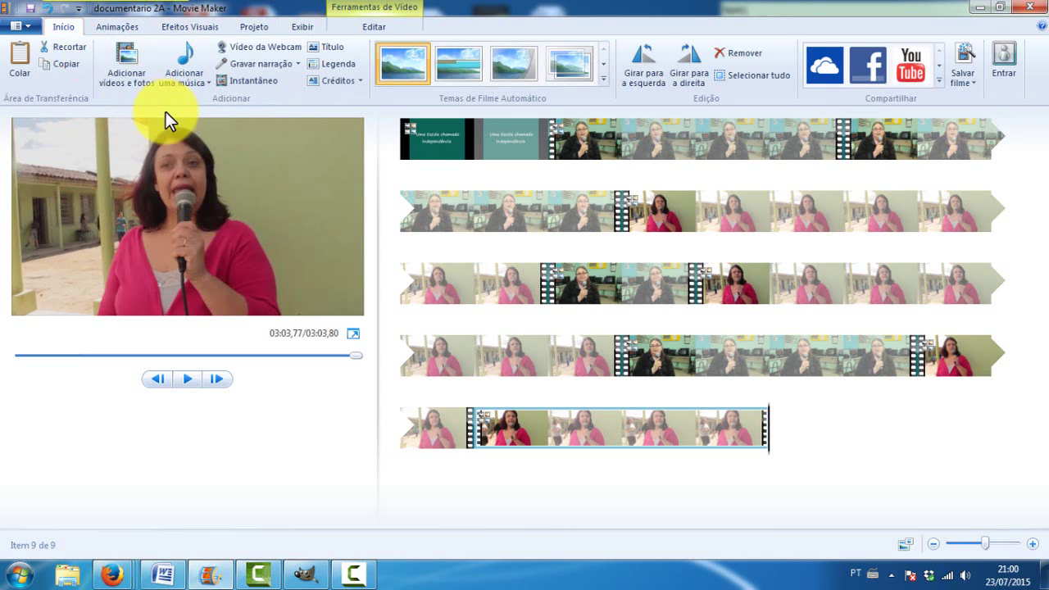
Add the Passing_Time track as background music and start the preview
{"action": "left_click", "coordinate": [182, 59]}
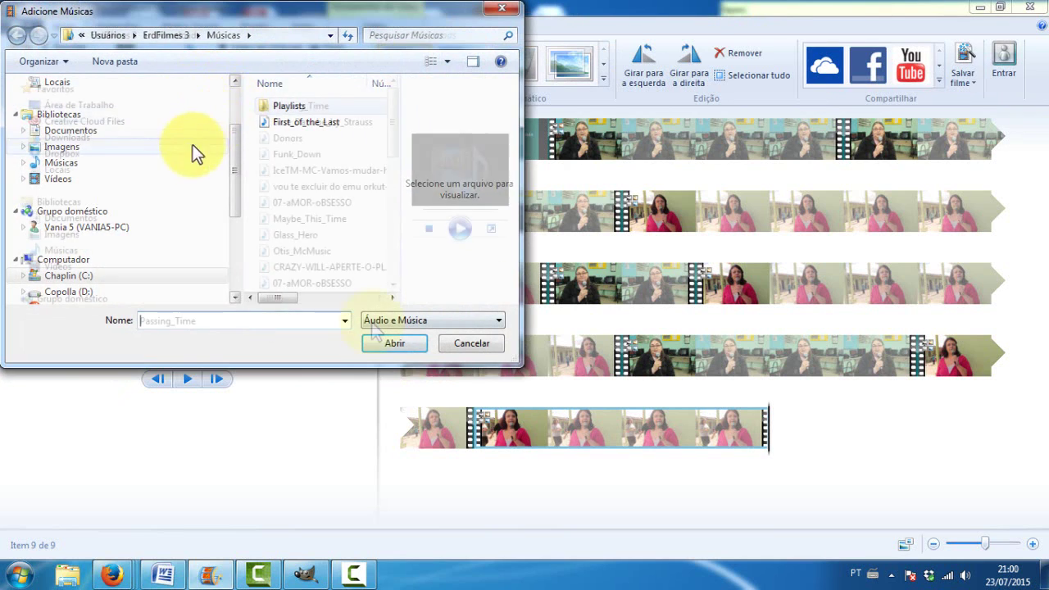
{"action": "left_click", "coordinate": [385, 342]}
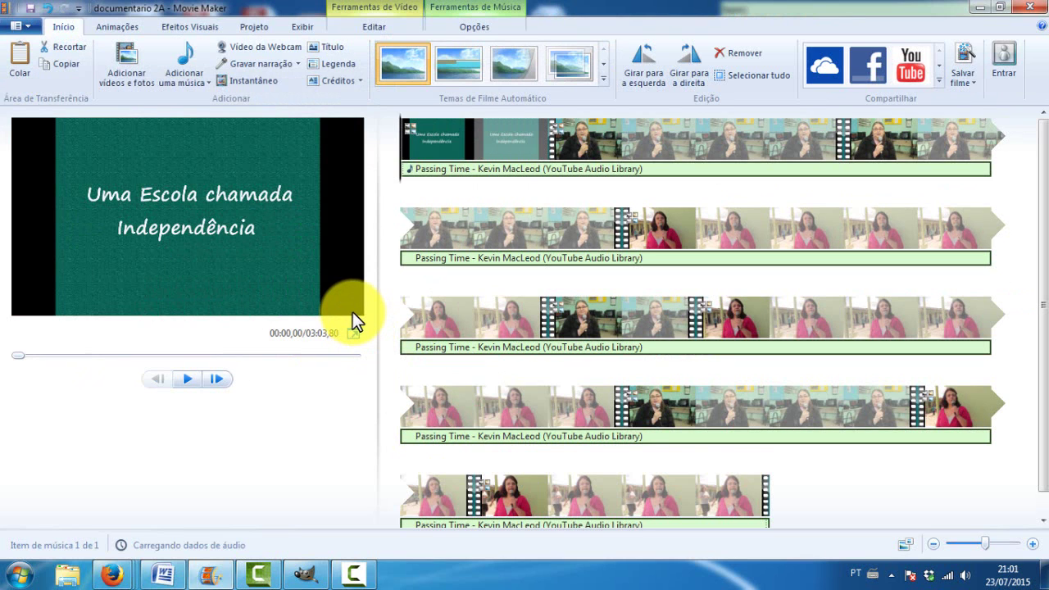
{"action": "key", "text": "space"}
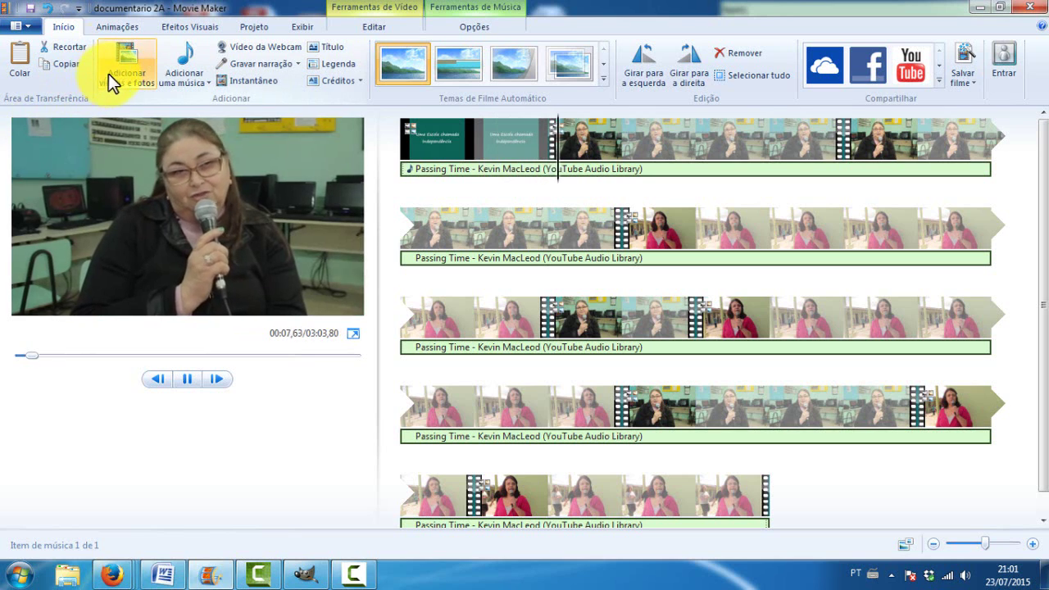
Pause the preview and look through the Animações, Efeitos Visuais and Projeto tabs
{"action": "key", "text": "space"}
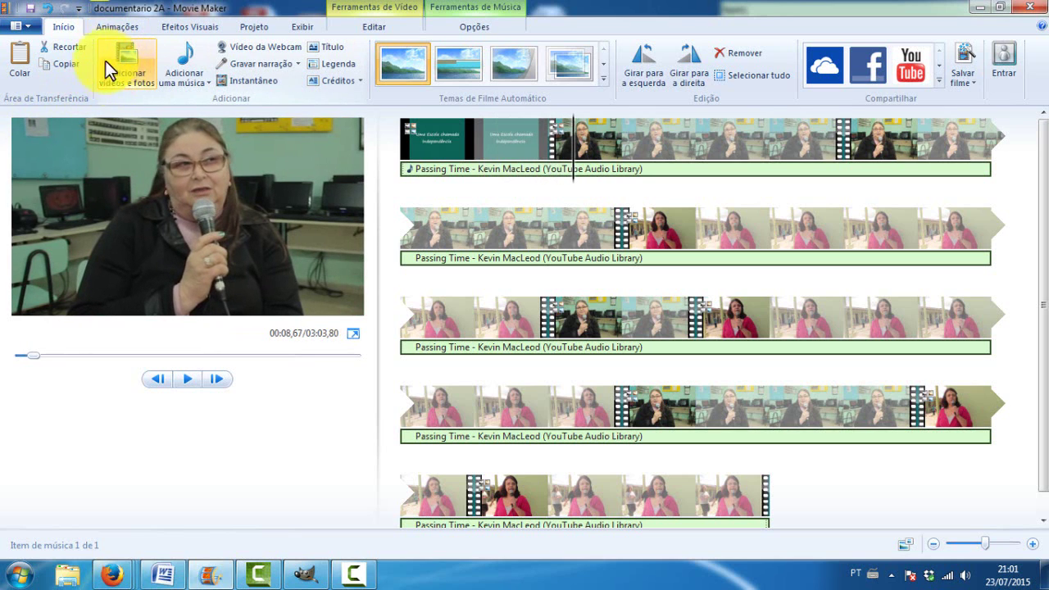
{"action": "double_click", "coordinate": [65, 27]}
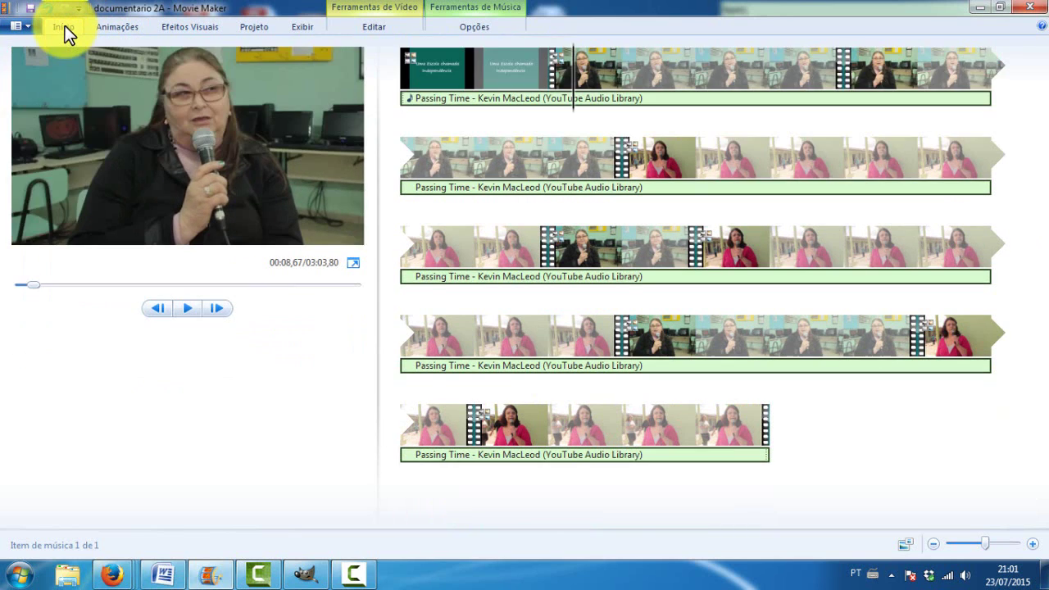
{"action": "left_click", "coordinate": [65, 27]}
{"action": "left_click", "coordinate": [107, 26]}
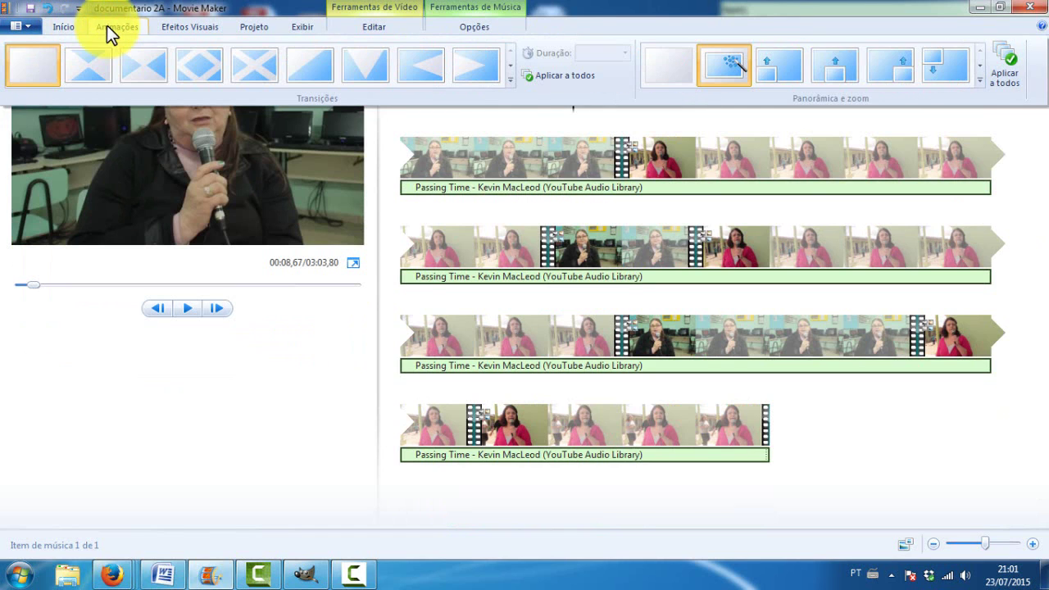
{"action": "left_click", "coordinate": [183, 25]}
{"action": "left_click", "coordinate": [248, 26]}
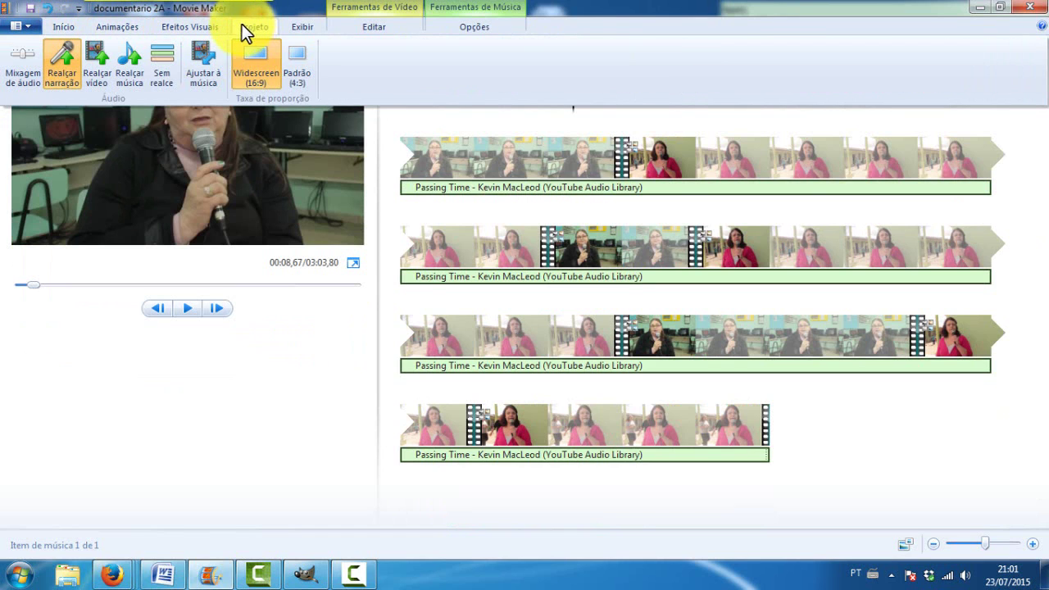
Check the audio mix setting, place the playhead at 00:07,47, and show the music options
{"action": "left_click", "coordinate": [18, 80]}
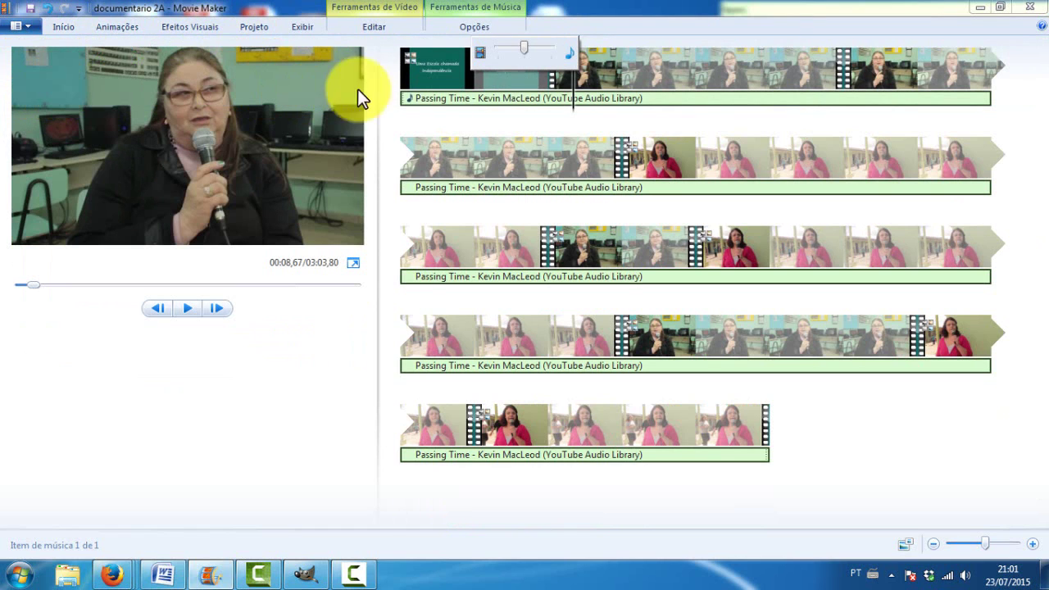
{"action": "left_click", "coordinate": [567, 108]}
{"action": "left_click", "coordinate": [555, 107]}
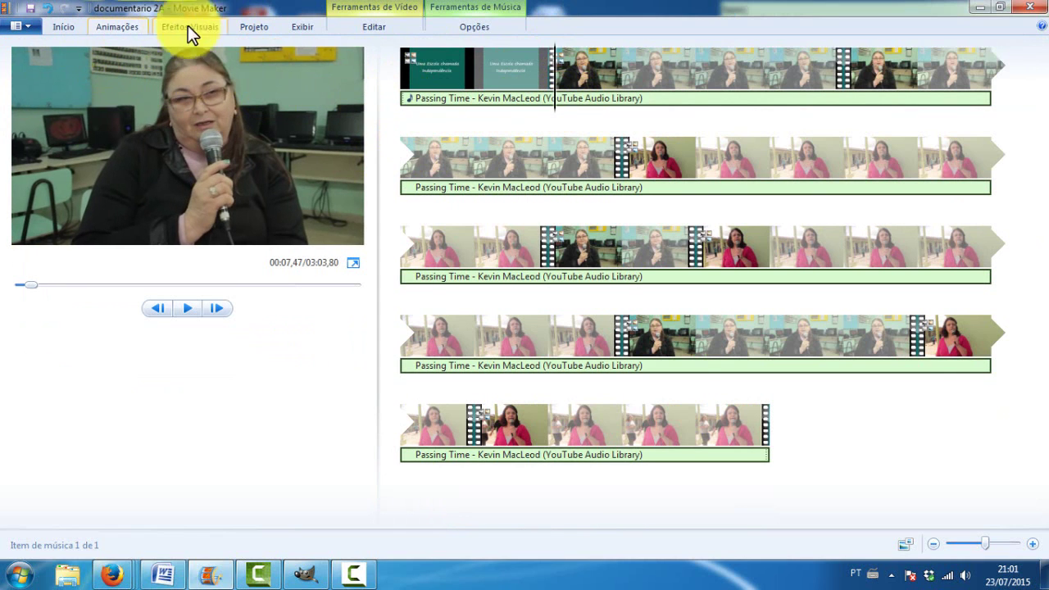
{"action": "left_click", "coordinate": [444, 9]}
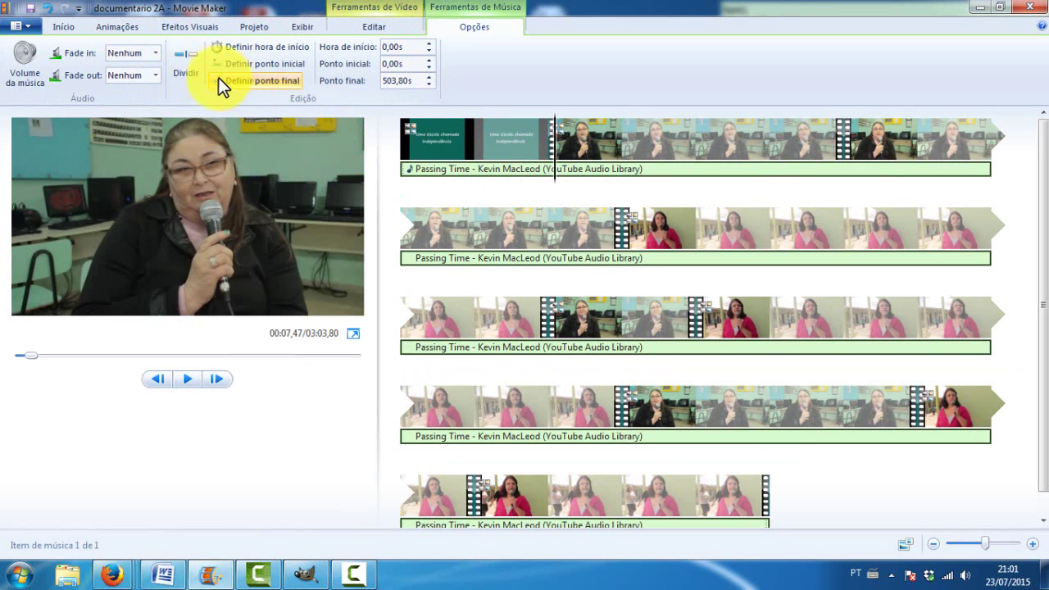
Split the Passing Time music at 7,43s and preview the title card's music piece
{"action": "left_click", "coordinate": [192, 63]}
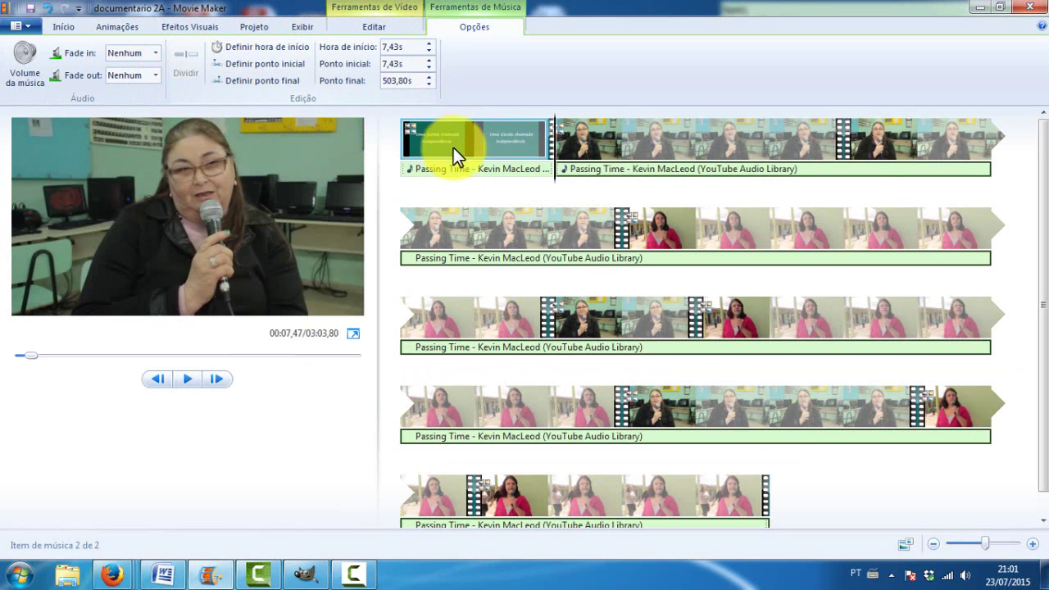
{"action": "left_click", "coordinate": [471, 168]}
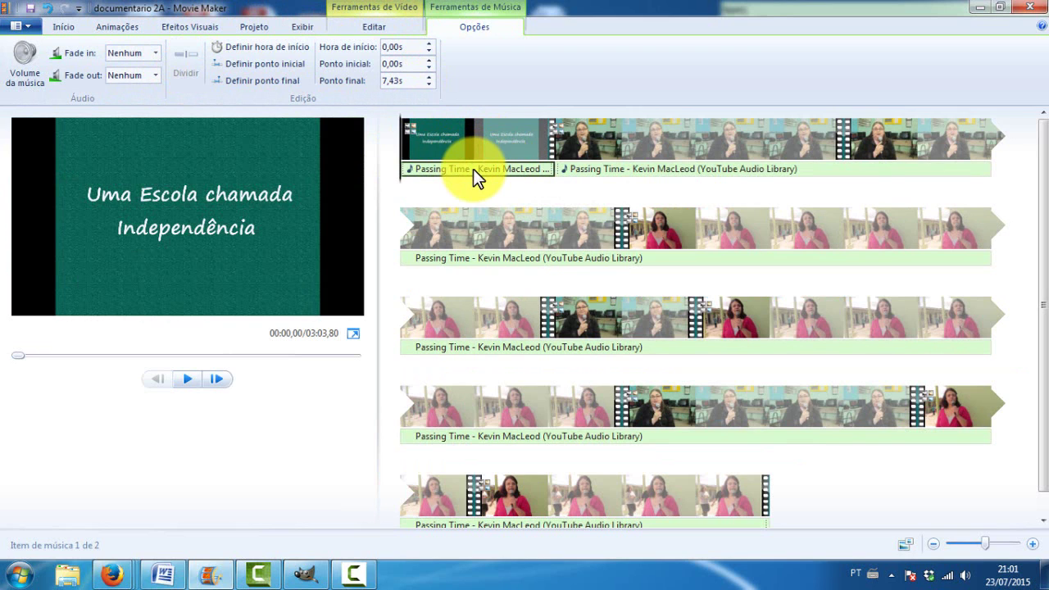
{"action": "key", "text": "space"}
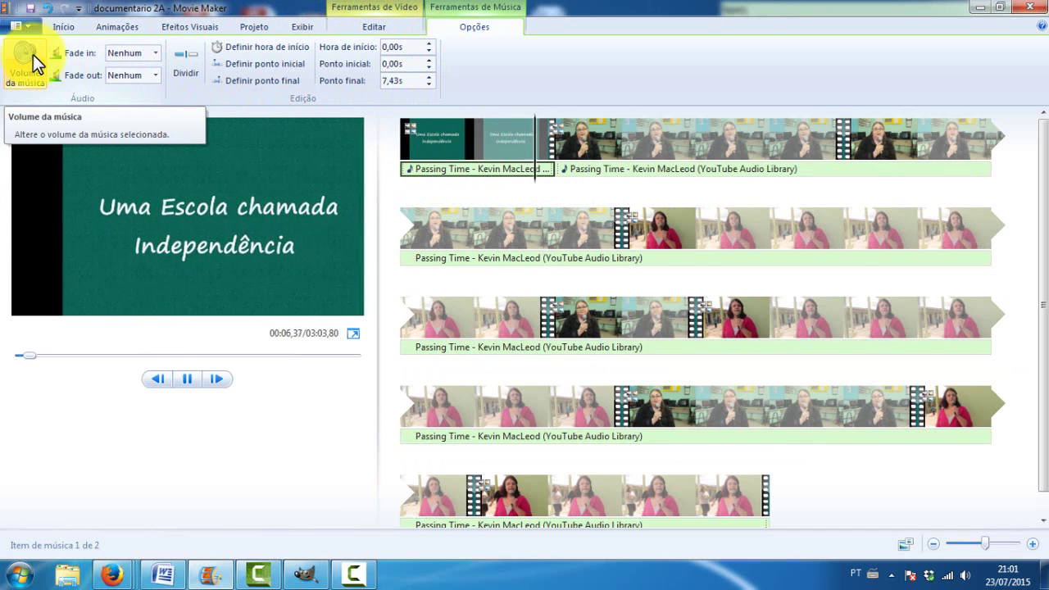
{"action": "key", "text": "space"}
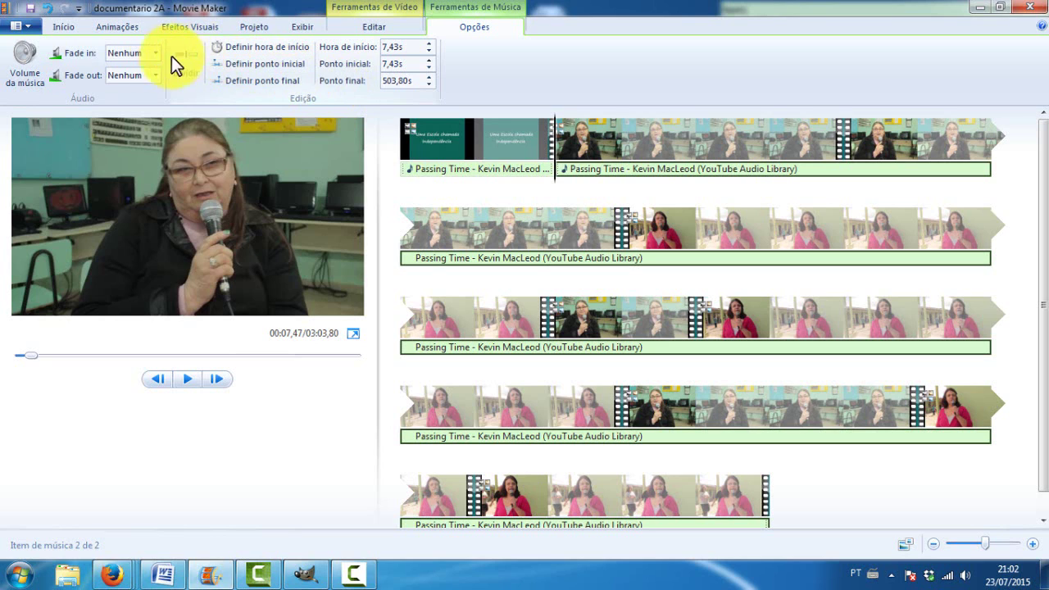
Adjust the selected music piece's volume and preview from the title card
{"action": "left_click", "coordinate": [20, 77]}
{"action": "left_click", "coordinate": [45, 101]}
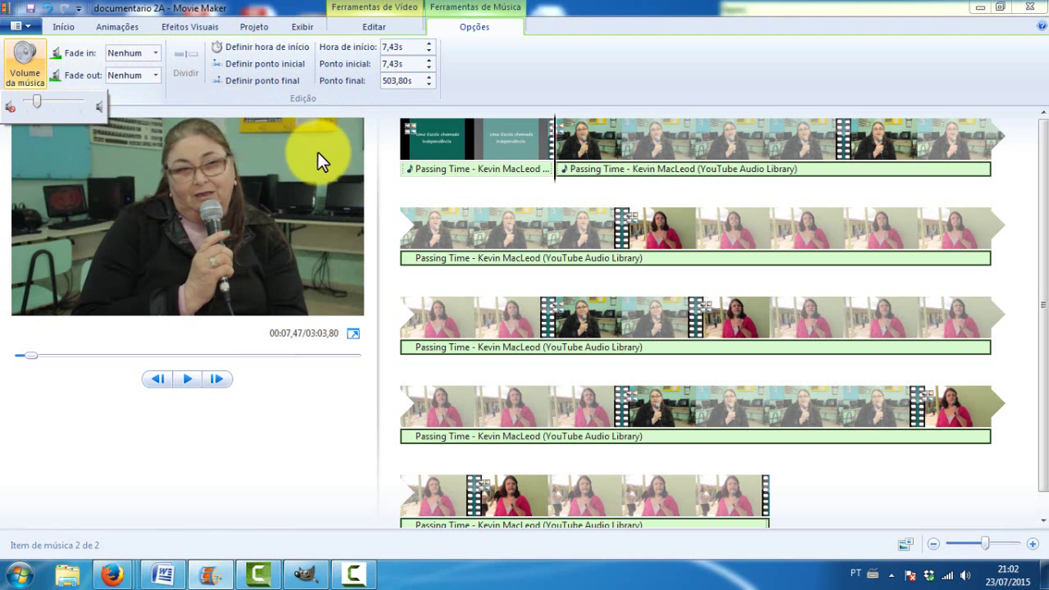
{"action": "left_click", "coordinate": [545, 156]}
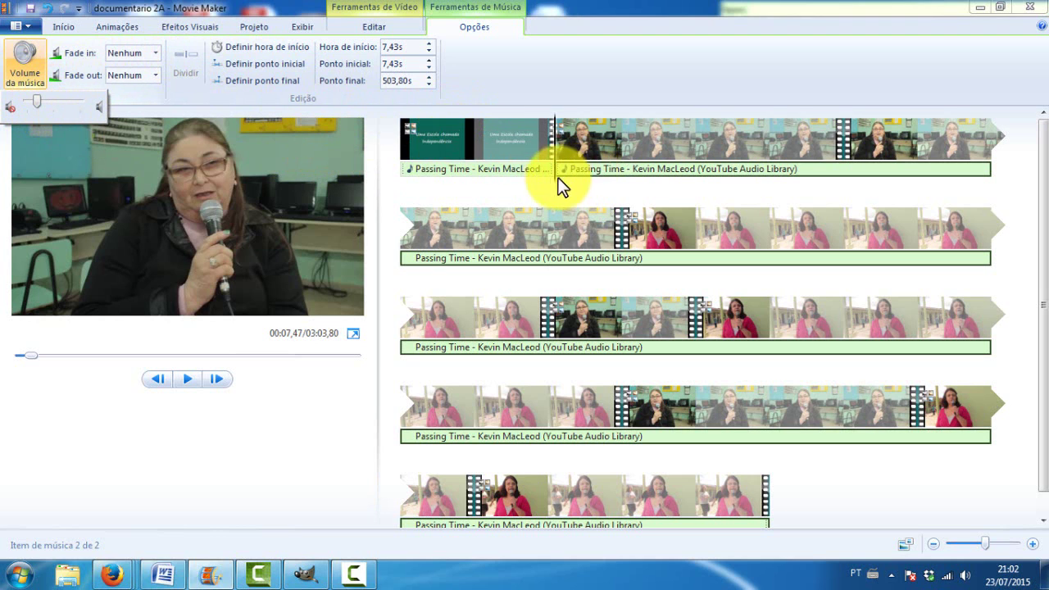
{"action": "left_click", "coordinate": [191, 379]}
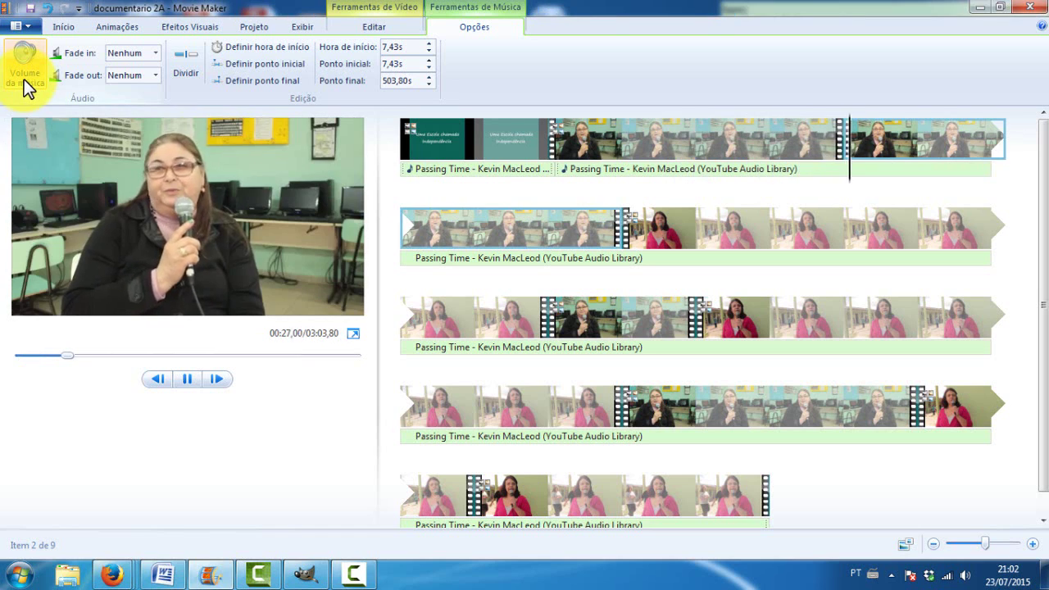
{"action": "left_click", "coordinate": [198, 185]}
Turn the second music piece's volume fully down and play to confirm it's silent
{"action": "left_click", "coordinate": [630, 170]}
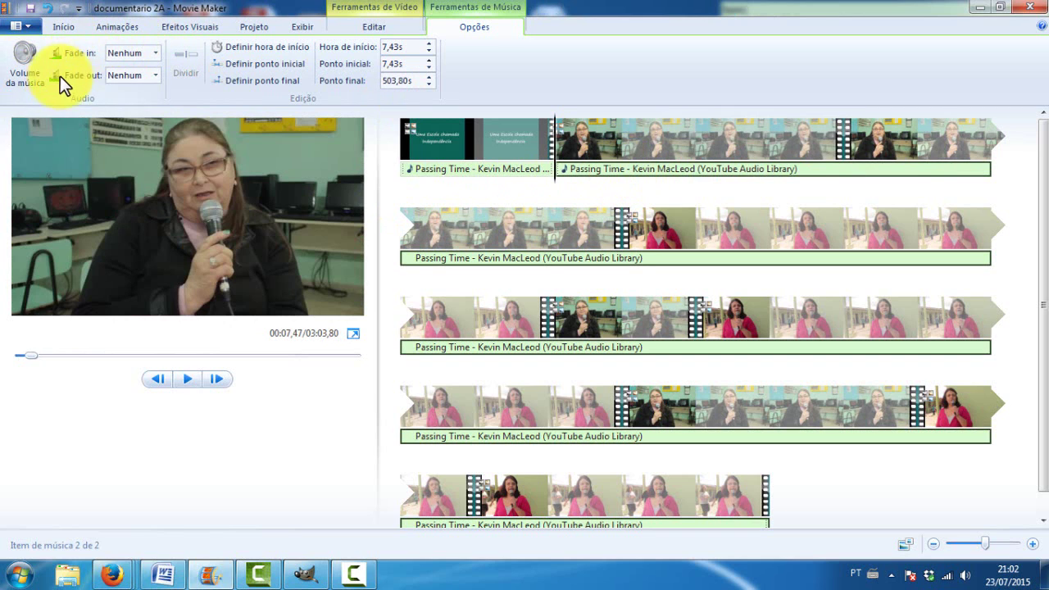
{"action": "left_click", "coordinate": [31, 80]}
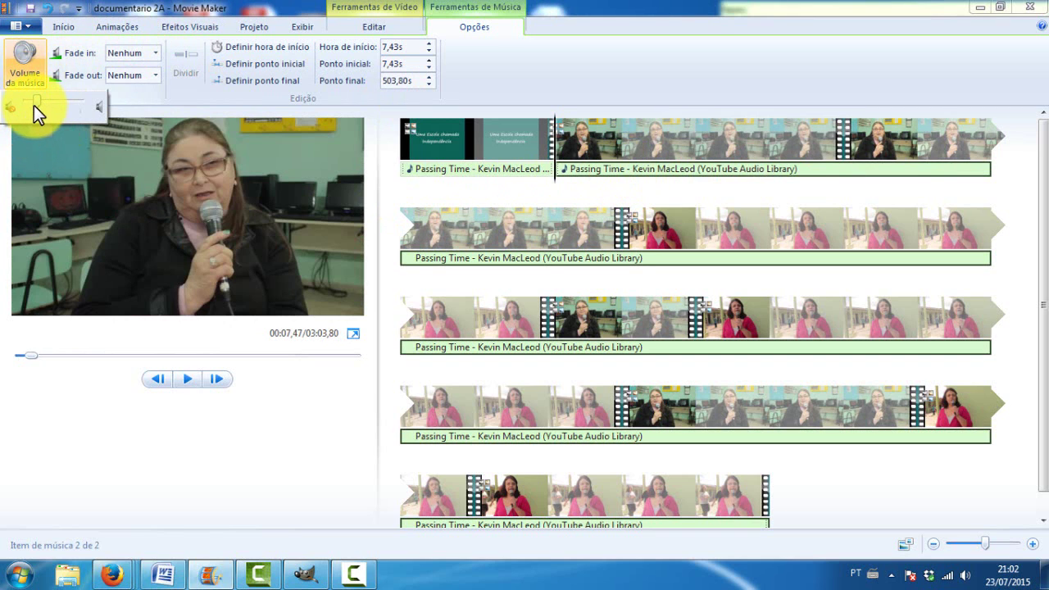
{"action": "left_click_drag", "start_coordinate": [33, 105], "coordinate": [32, 106]}
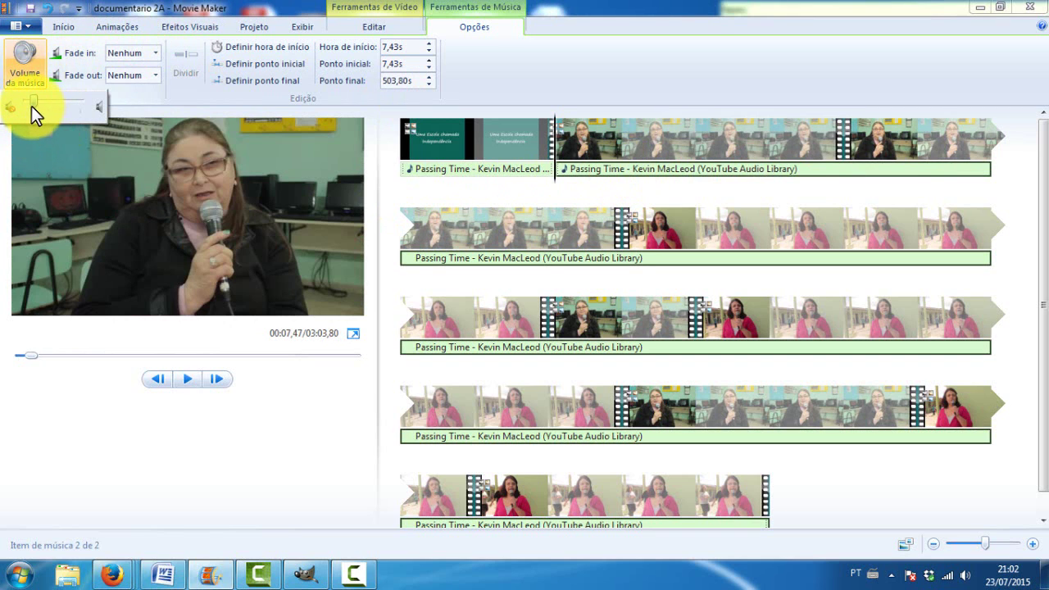
{"action": "left_click", "coordinate": [182, 378]}
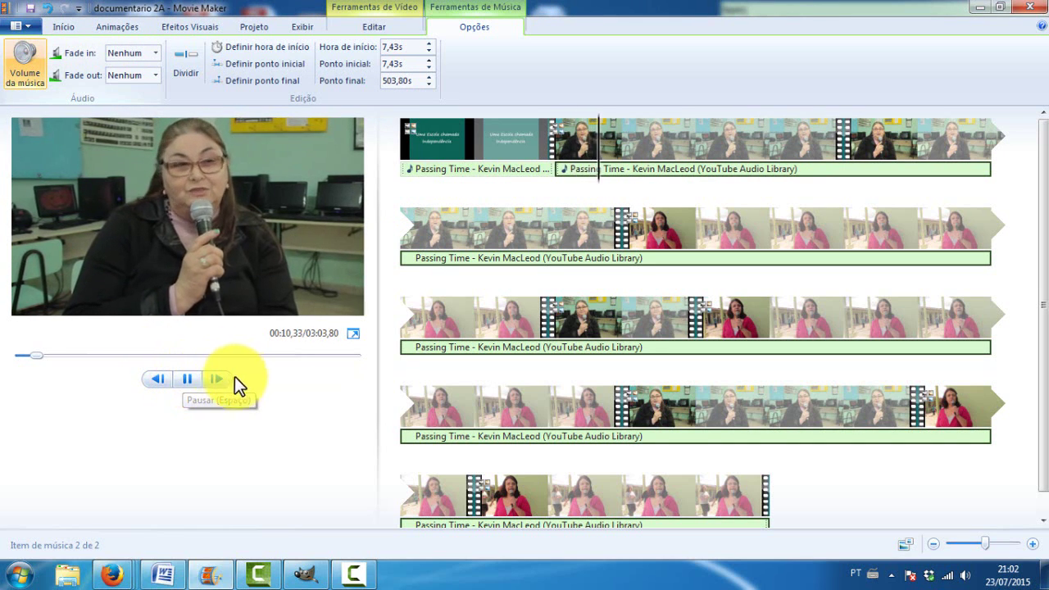
Play the third-row interview from around 01:25, then return to the Início commands
{"action": "left_click", "coordinate": [621, 169]}
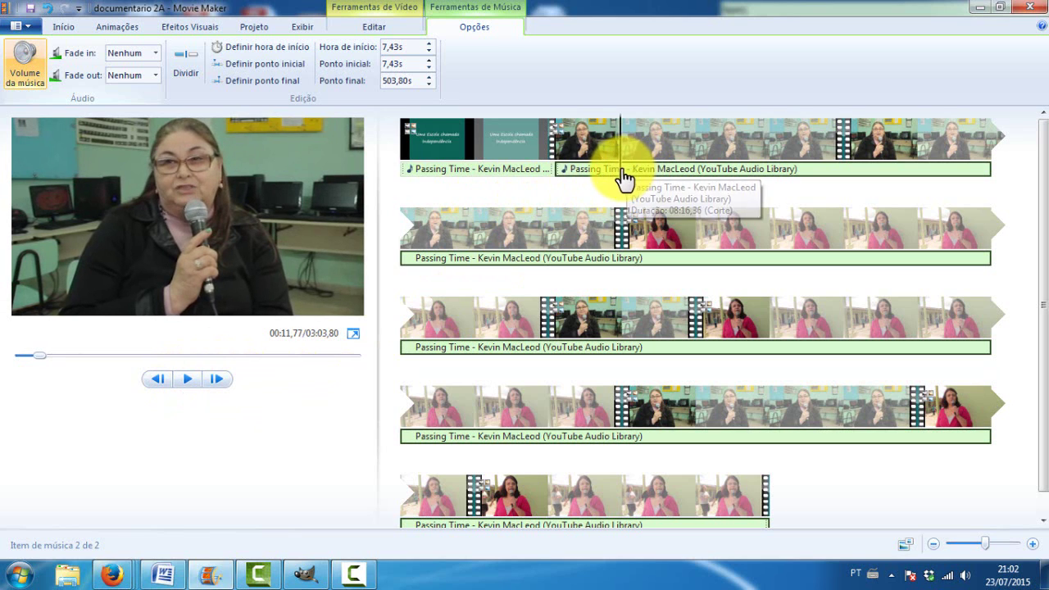
{"action": "left_click_drag", "start_coordinate": [579, 351], "coordinate": [482, 365]}
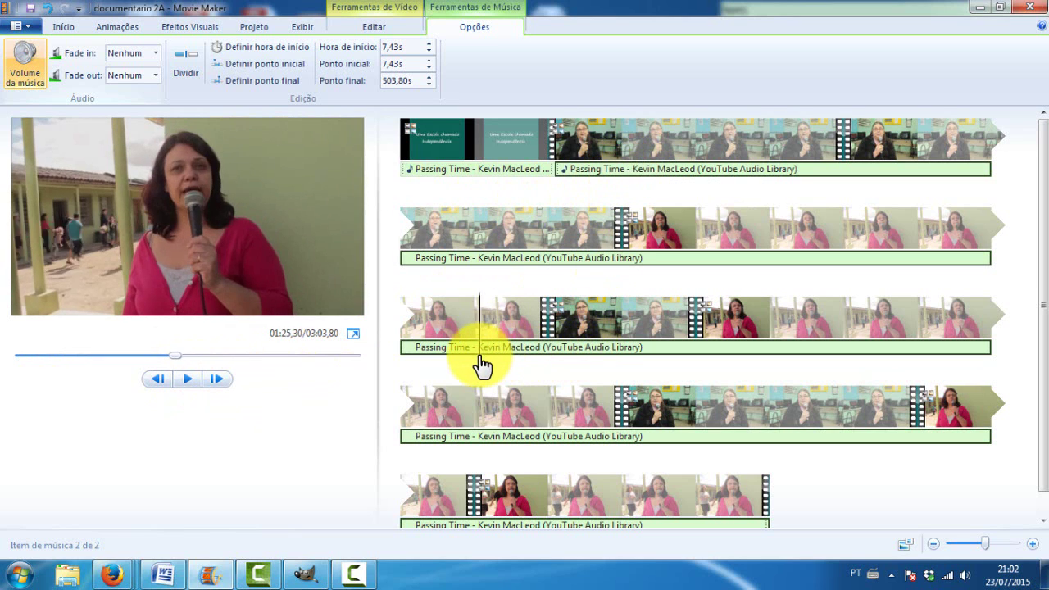
{"action": "key", "text": "space"}
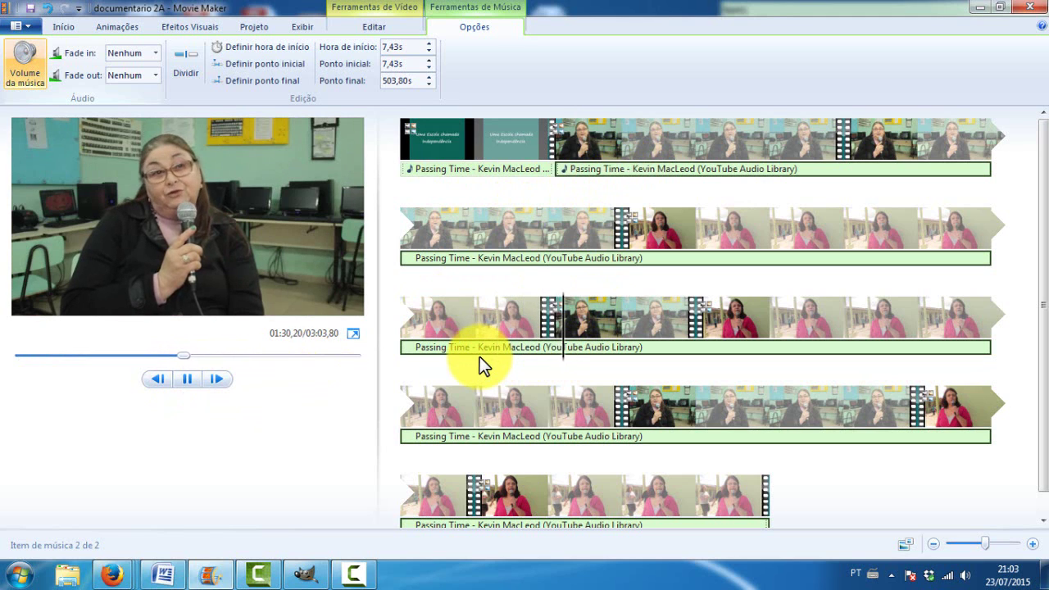
{"action": "key", "text": "space"}
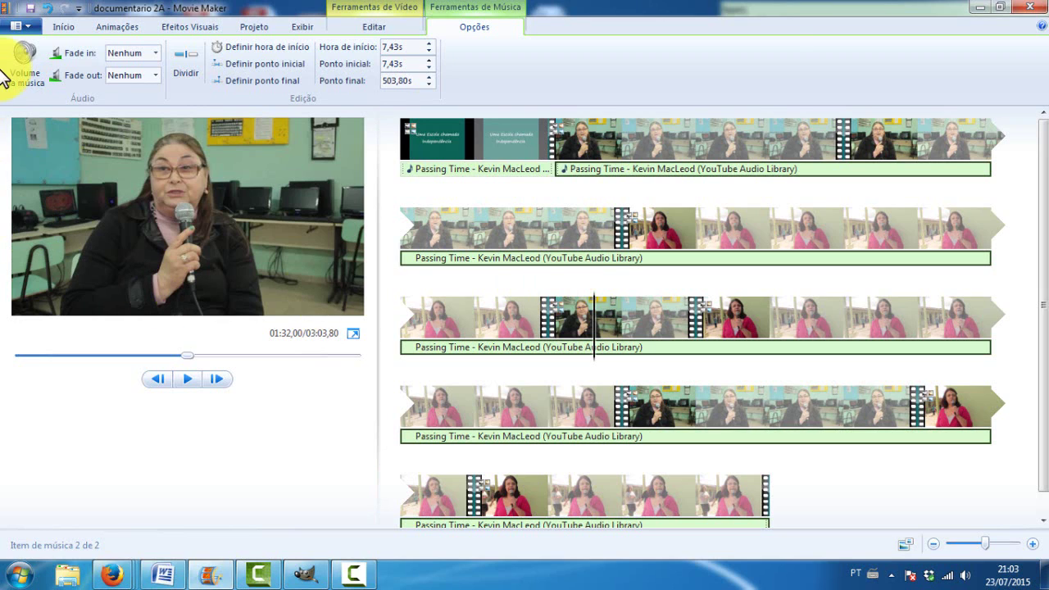
{"action": "left_click", "coordinate": [66, 25]}
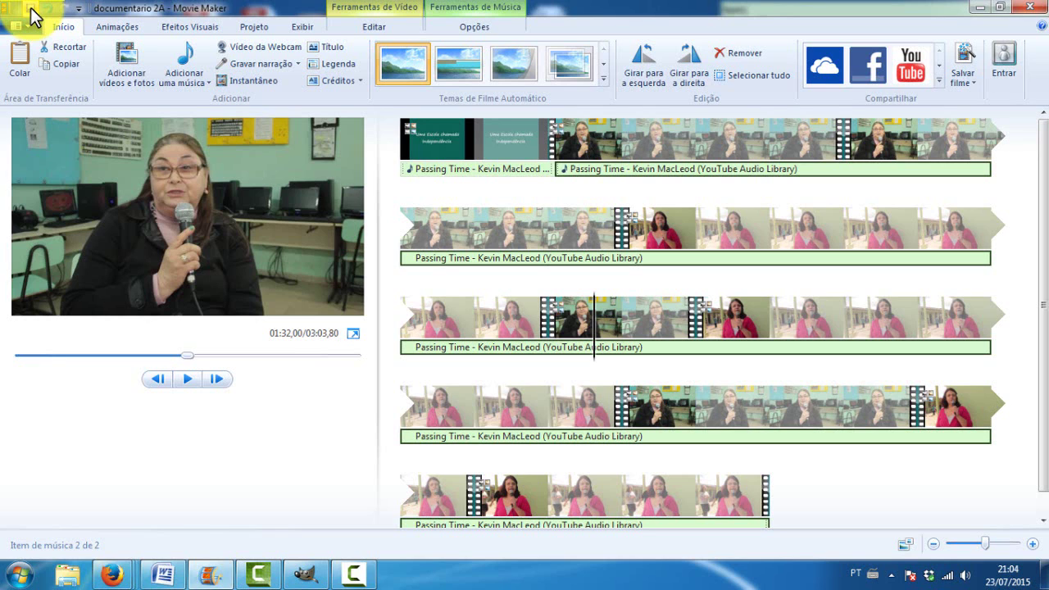
Place the playhead at about 00:08,60 after the title card and add a caption there
{"action": "left_click", "coordinate": [668, 218]}
{"action": "left_click", "coordinate": [608, 217]}
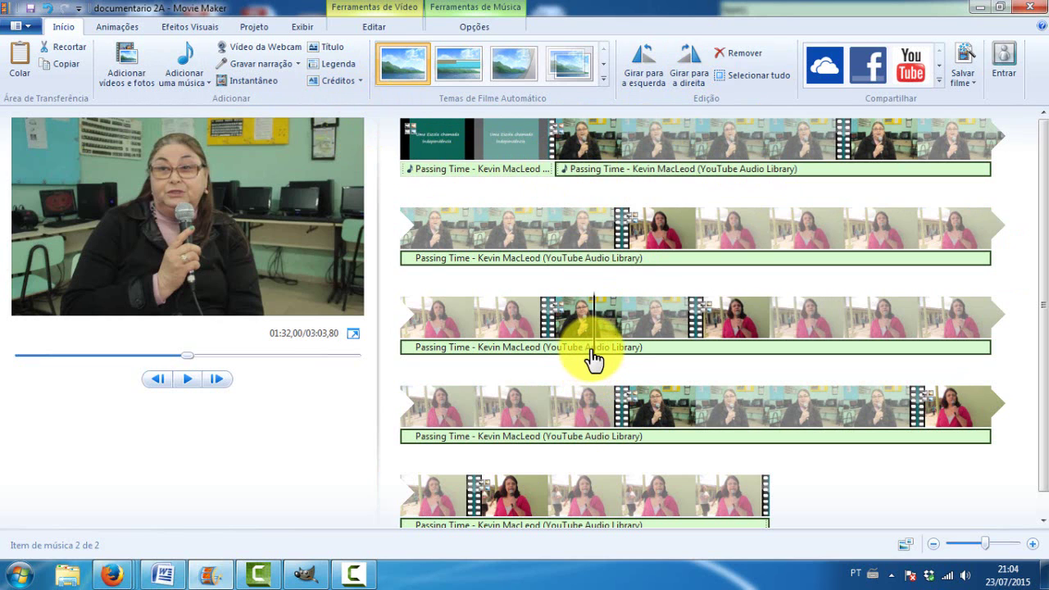
{"action": "left_click", "coordinate": [592, 310]}
{"action": "left_click", "coordinate": [572, 169]}
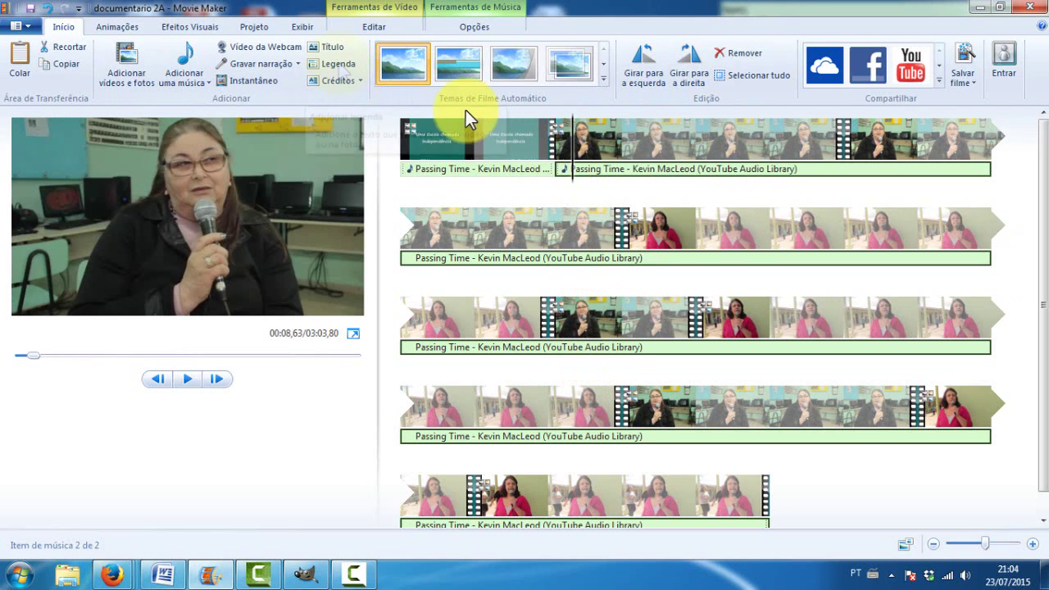
{"action": "left_click", "coordinate": [334, 63]}
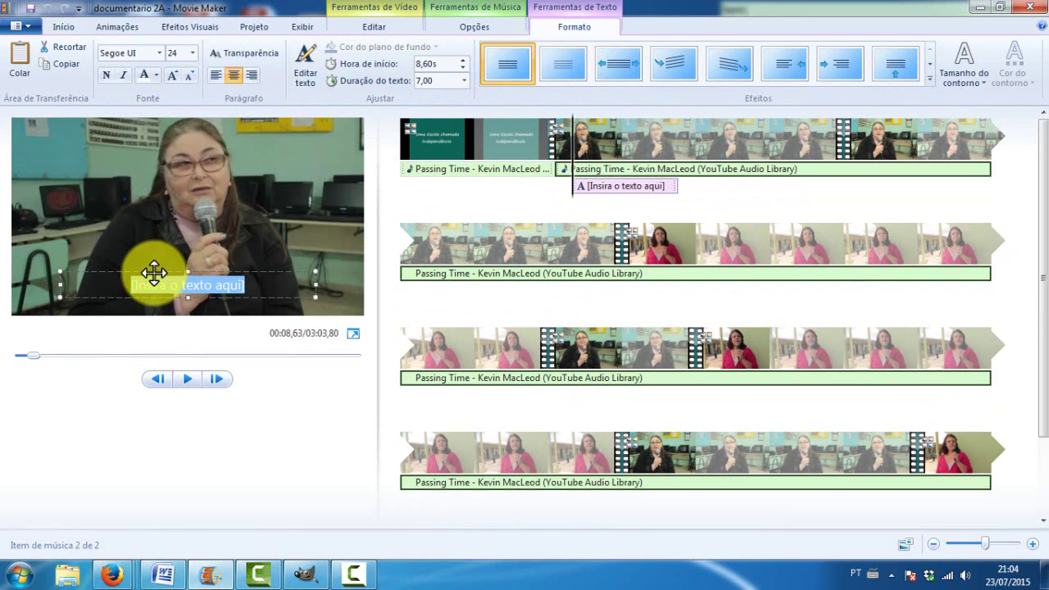
Type the professor's title and name into the caption, fixing the stray capital letter
{"action": "type", "text": "Prof"}
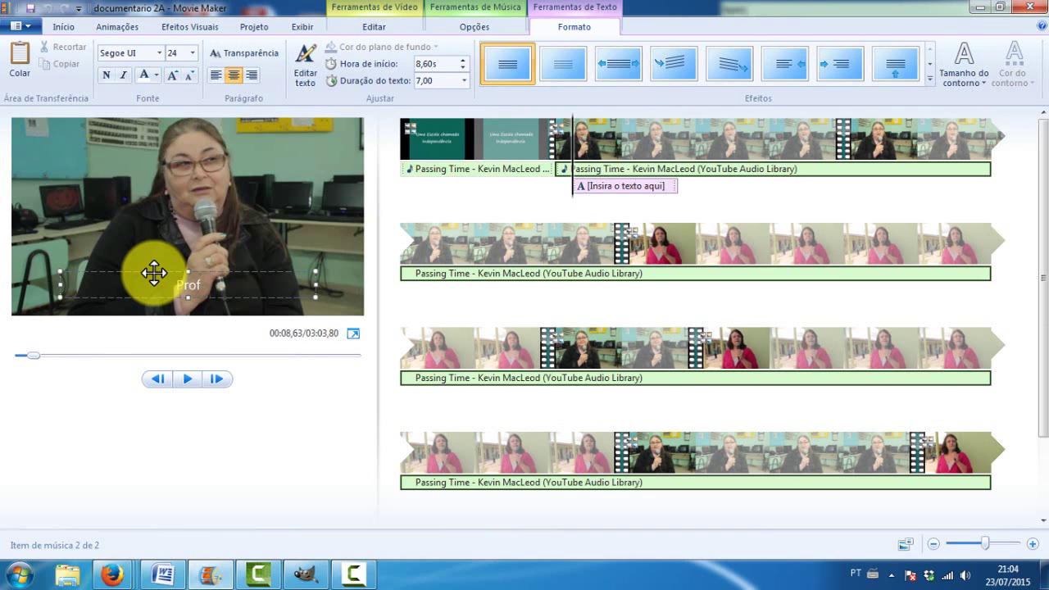
{"action": "type", "text": " MArlene"}
{"action": "key", "text": "Left"}
{"action": "key", "text": "Left"}
{"action": "key", "text": "Left"}
{"action": "key", "text": "Left"}
{"action": "key", "text": "Left"}
{"action": "type", "text": "a"}
{"action": "key", "text": "Delete"}
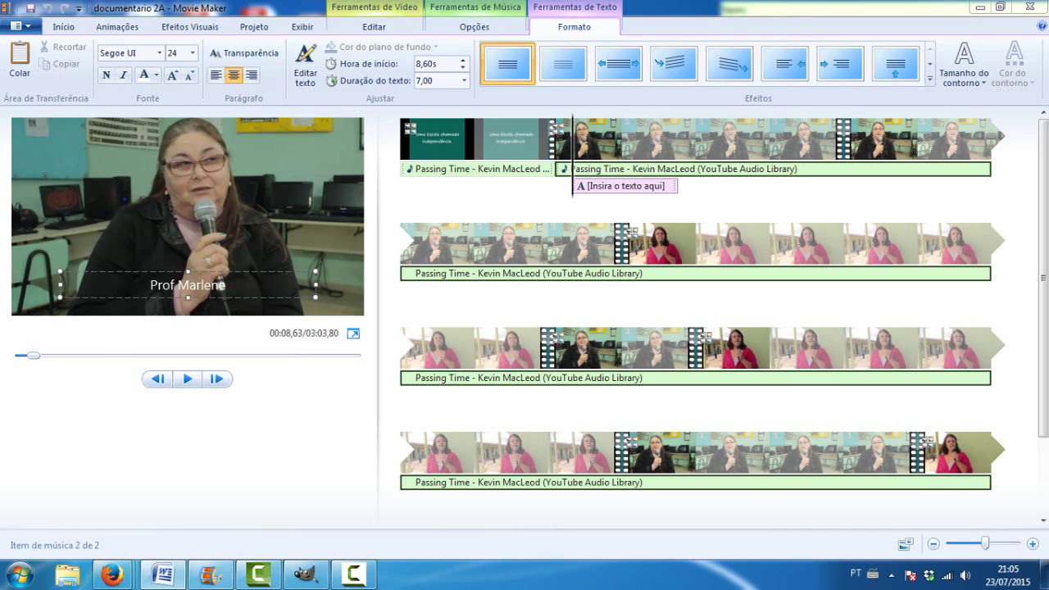
Retype the title so it reads 'Prof' and select the whole caption text
{"action": "double_click", "coordinate": [168, 286]}
{"action": "key", "text": "BackSpace"}
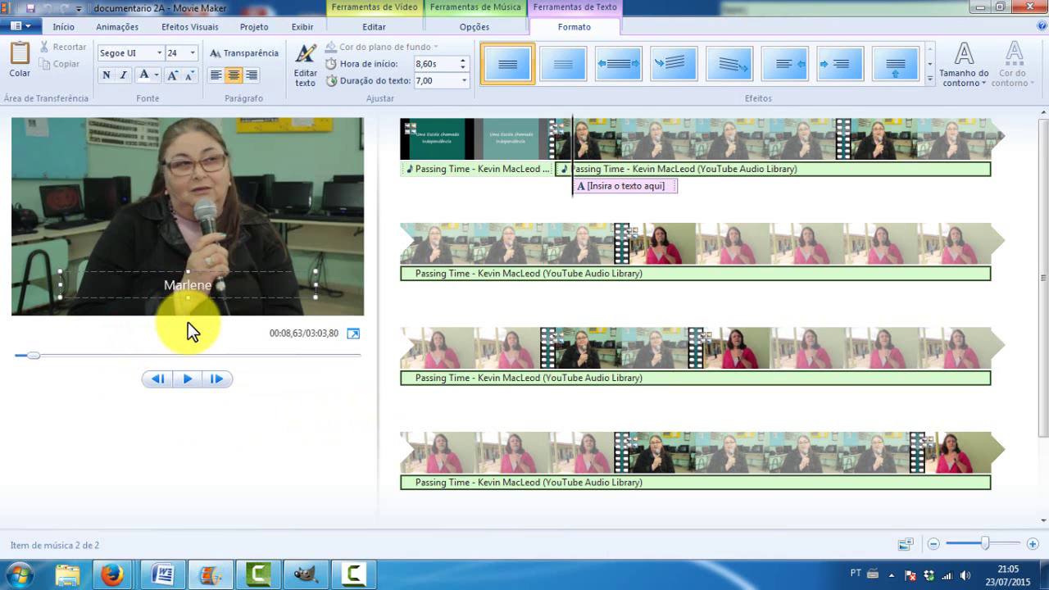
{"action": "type", "text": "Profa"}
{"action": "key", "text": "Left"}
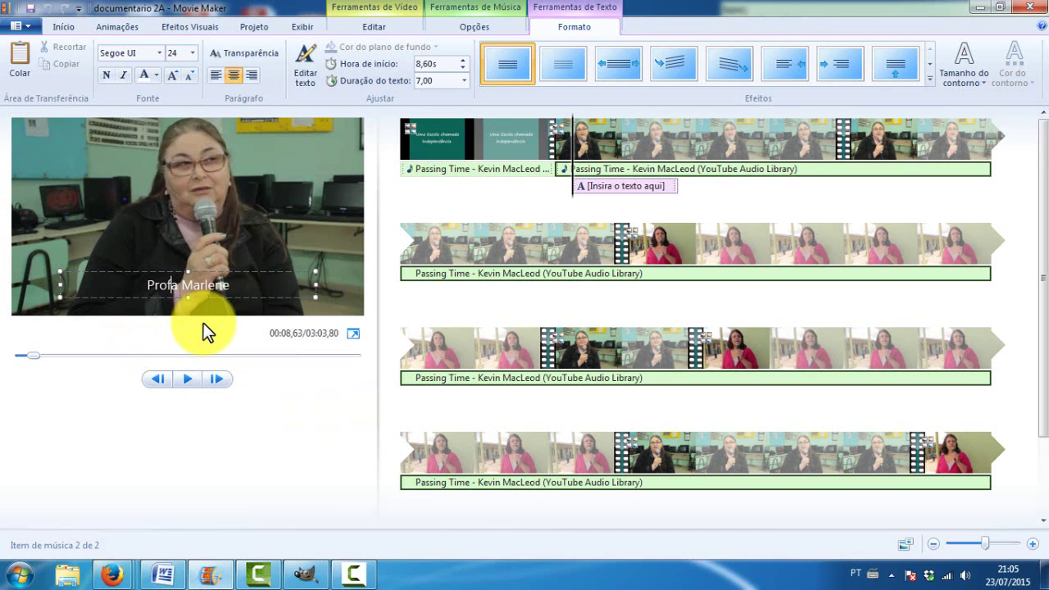
{"action": "key", "text": "Delete"}
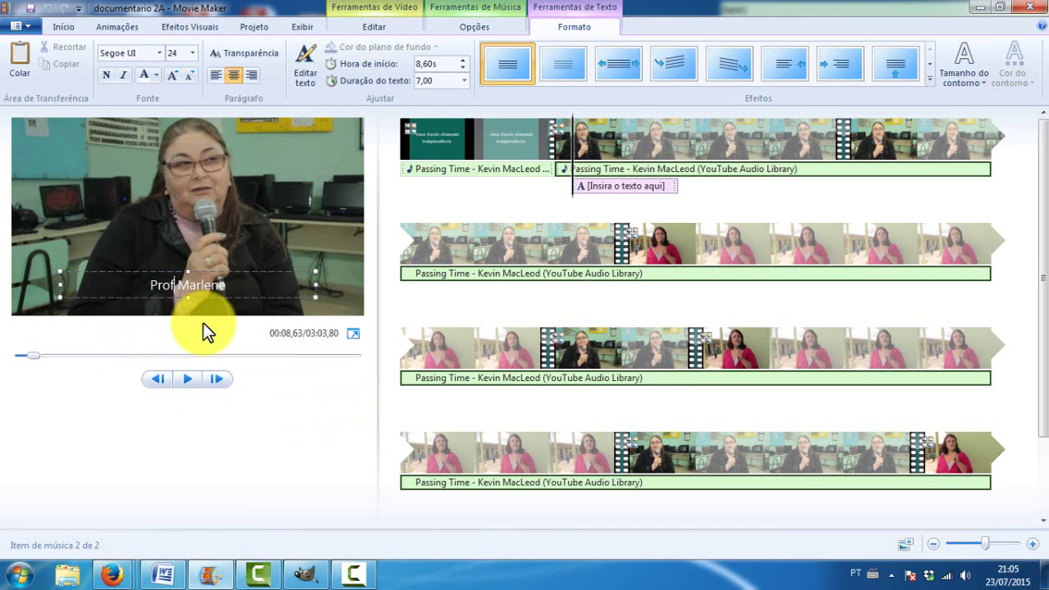
{"action": "left_click_drag", "start_coordinate": [230, 286], "coordinate": [153, 286]}
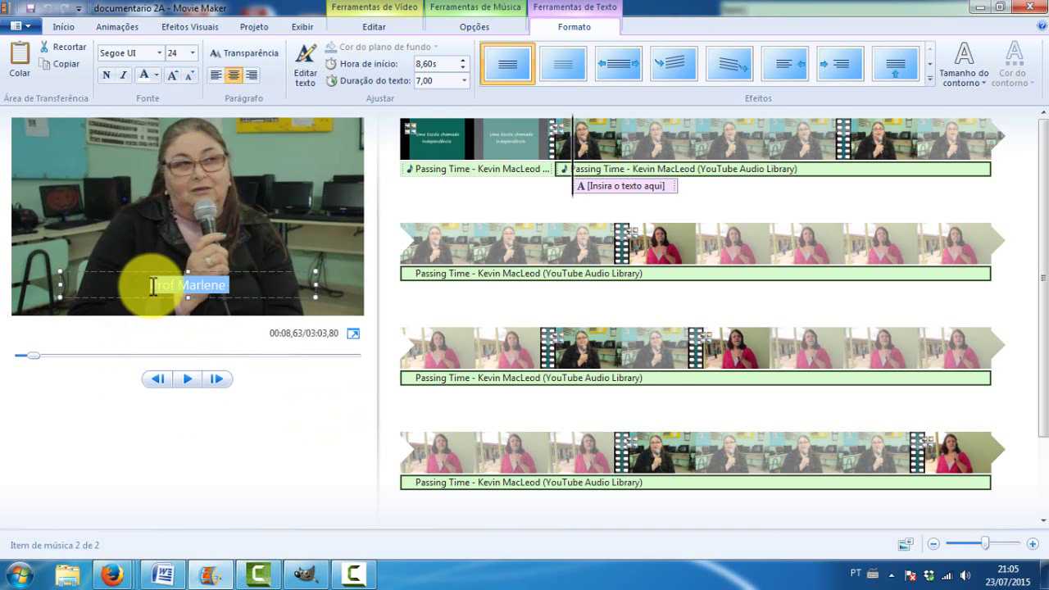
Enlarge the name caption to 36 point and colour it yellow, trying Palatino Linotype and Mistral fonts
{"action": "left_click", "coordinate": [184, 45]}
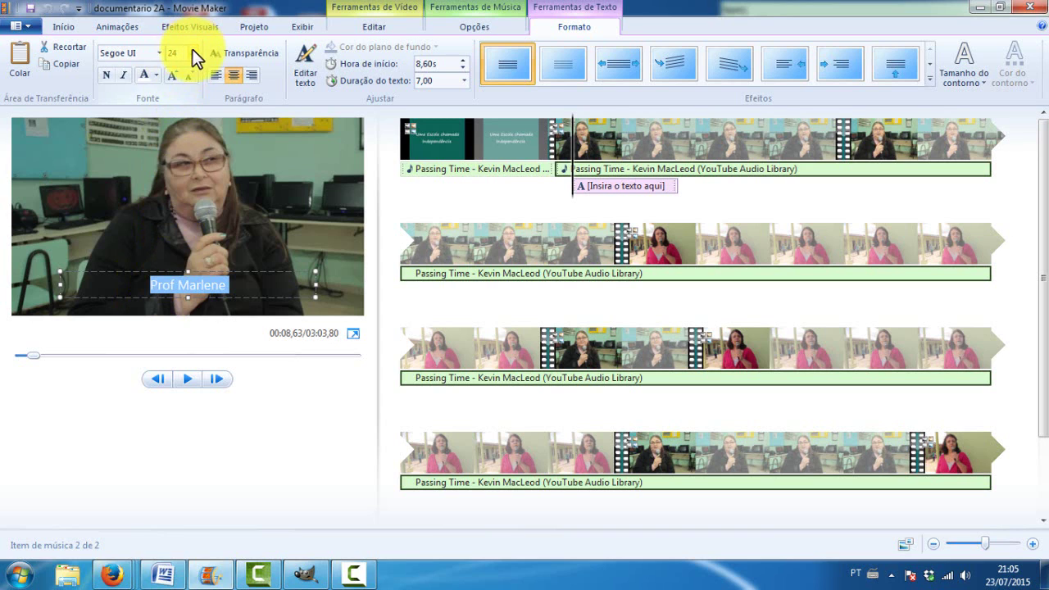
{"action": "left_click", "coordinate": [193, 53]}
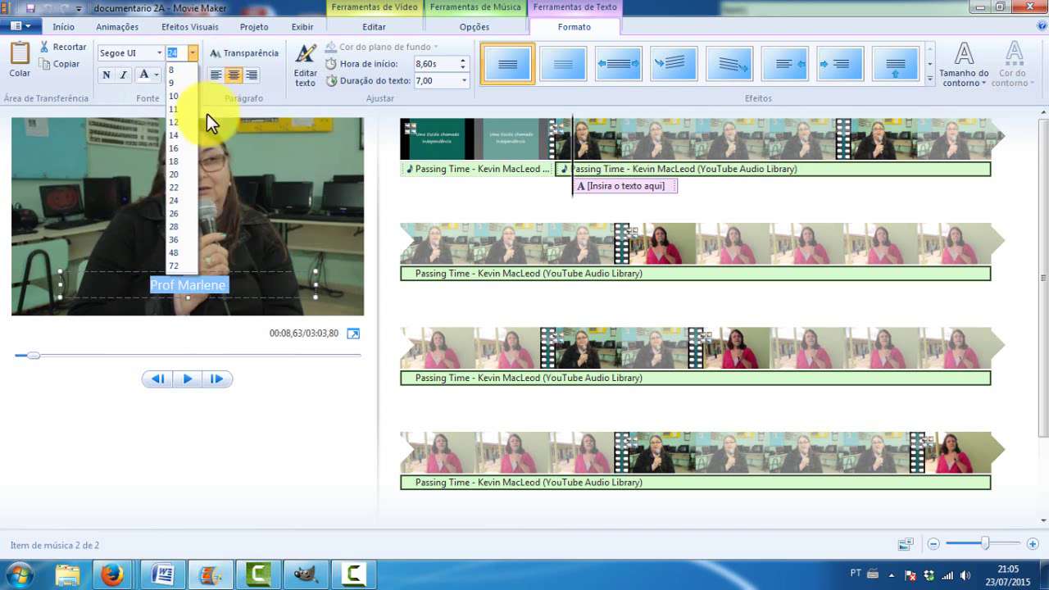
{"action": "left_click", "coordinate": [179, 214]}
{"action": "left_click", "coordinate": [120, 54]}
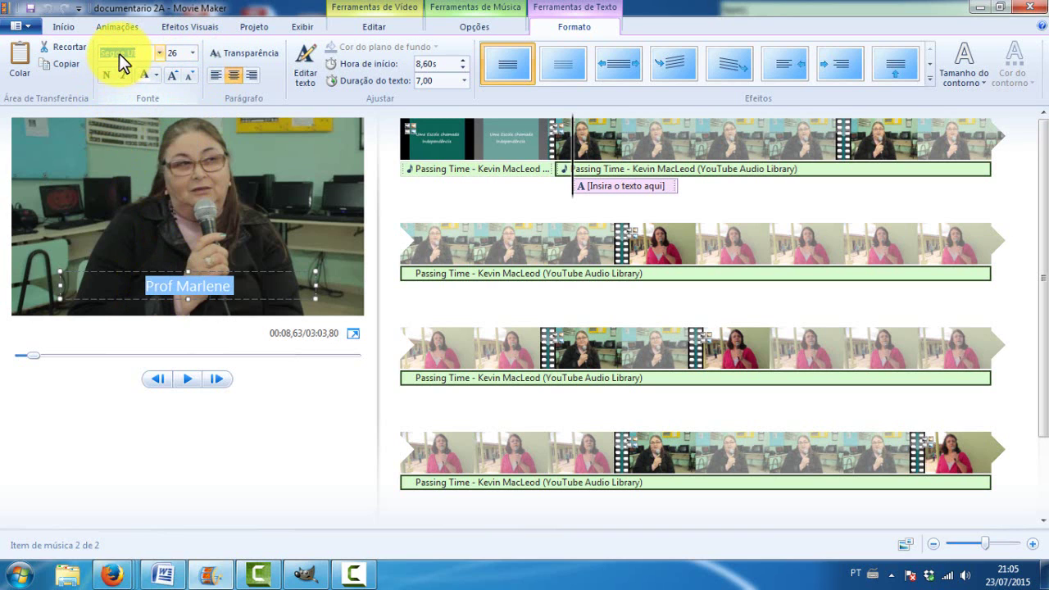
{"action": "left_click", "coordinate": [123, 52]}
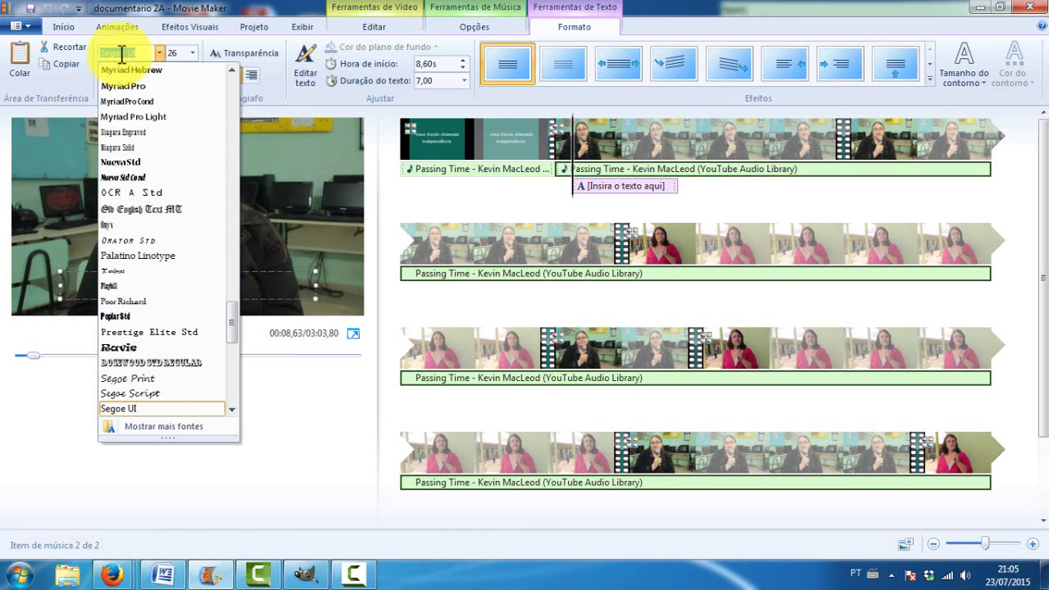
{"action": "left_click", "coordinate": [146, 255]}
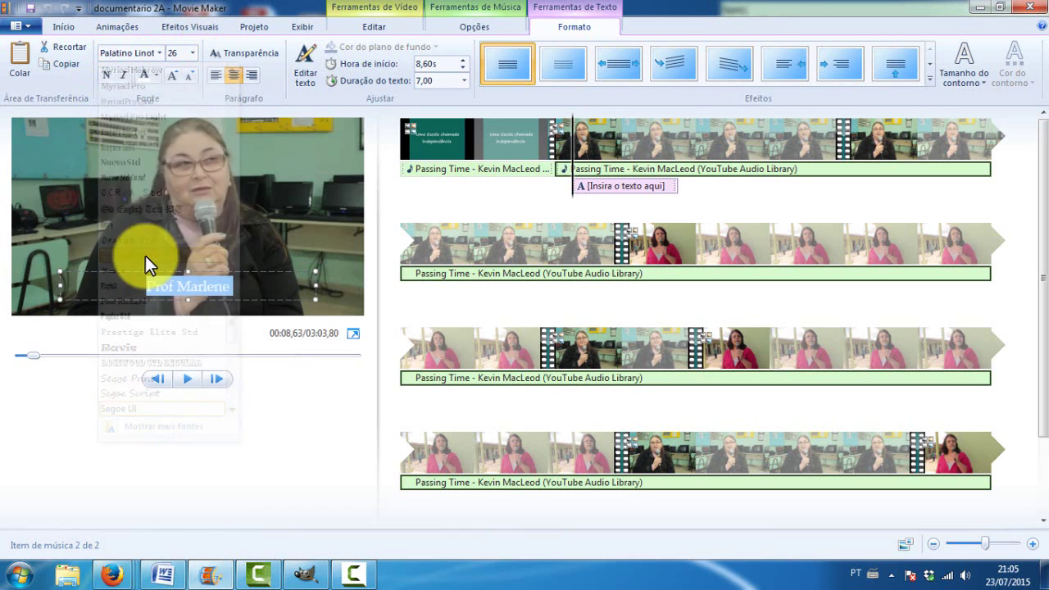
{"action": "left_click", "coordinate": [109, 56]}
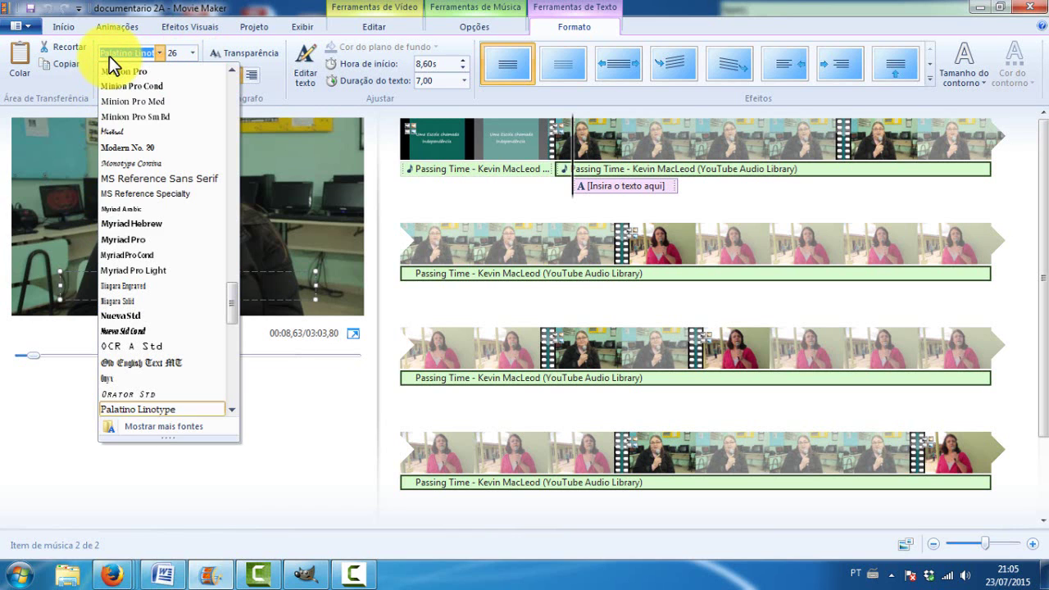
{"action": "left_click", "coordinate": [136, 130]}
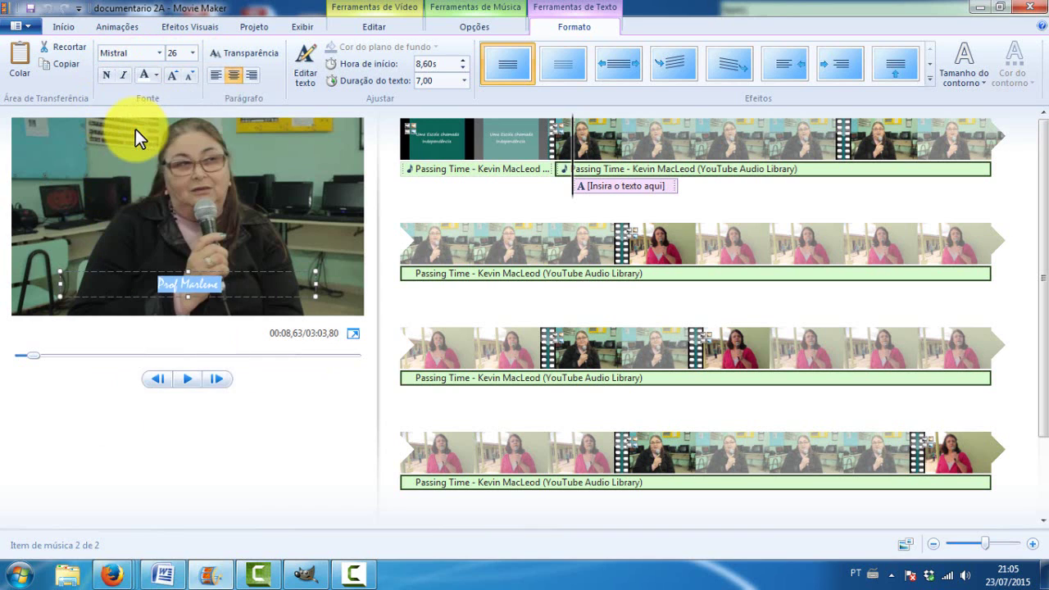
{"action": "left_click", "coordinate": [190, 55]}
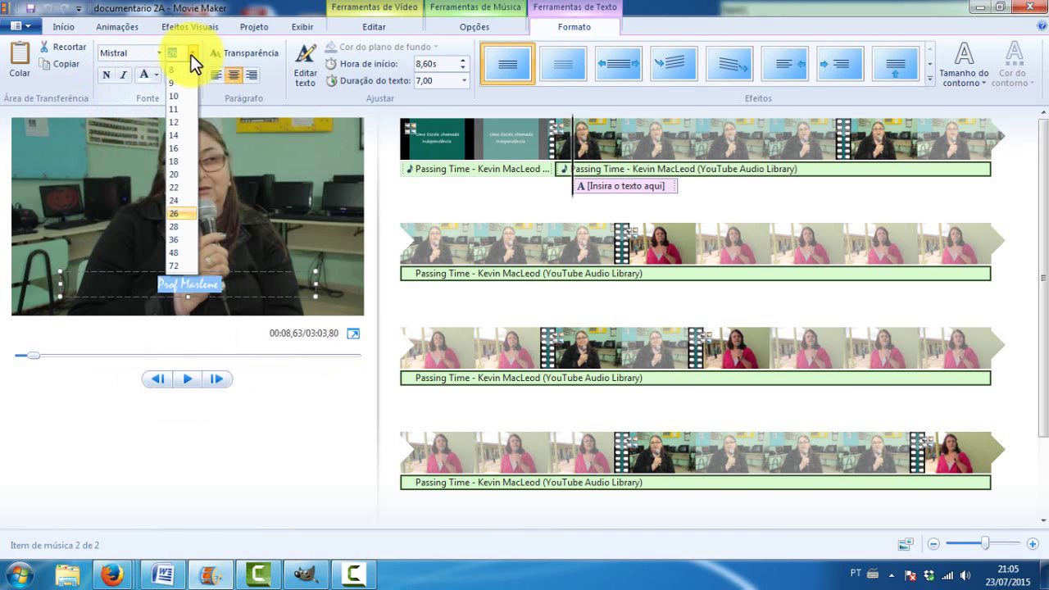
{"action": "left_click", "coordinate": [178, 242]}
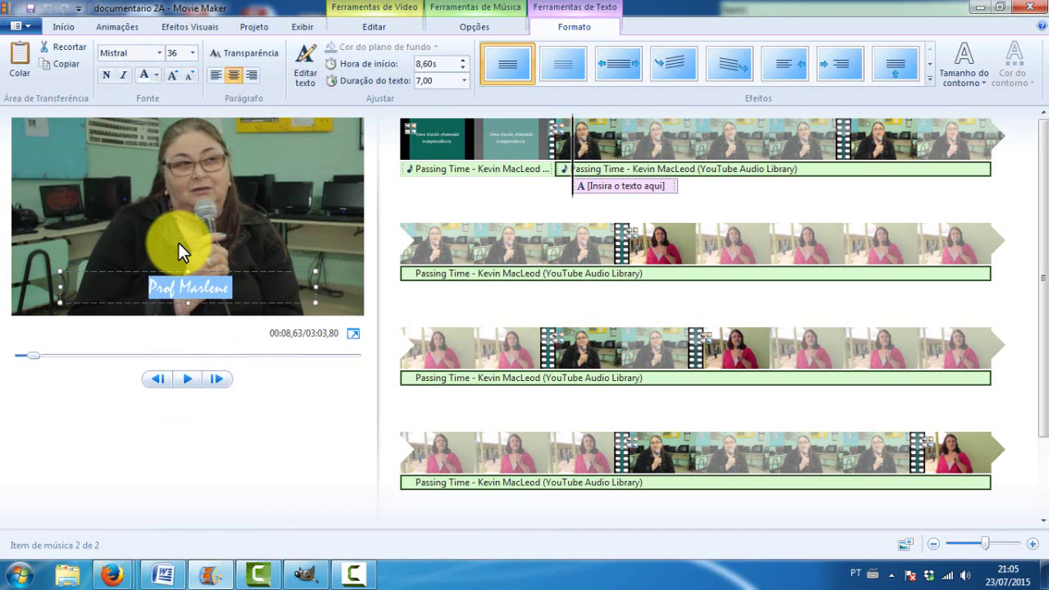
{"action": "left_click", "coordinate": [157, 75]}
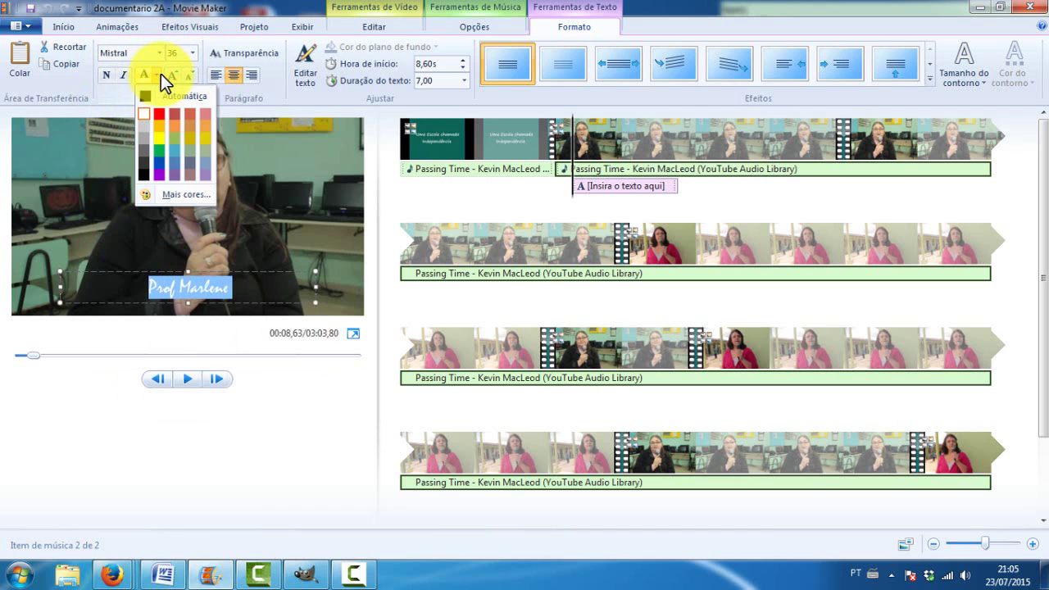
{"action": "left_click", "coordinate": [161, 137]}
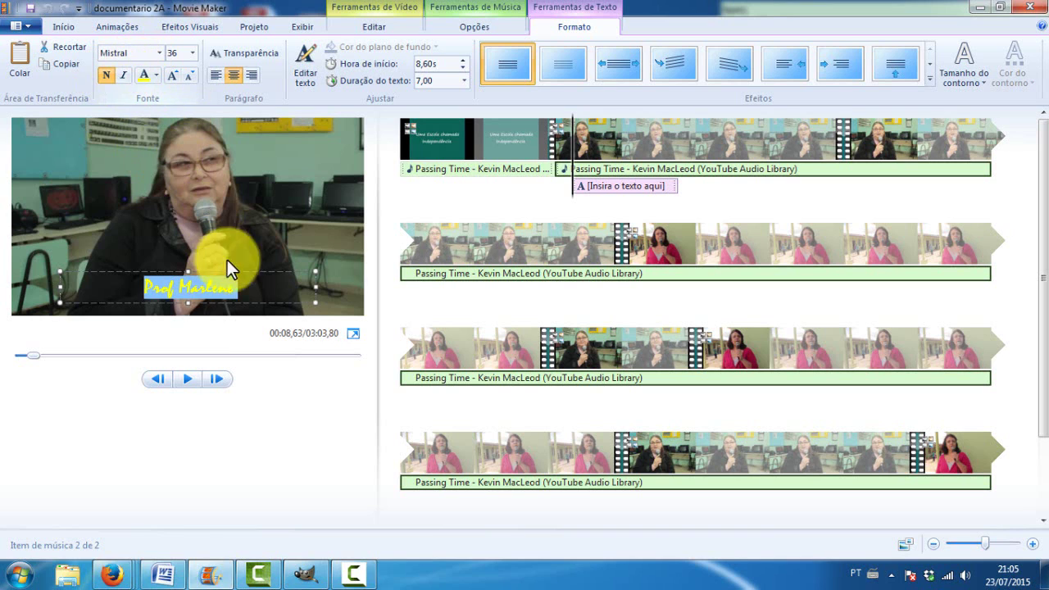
Reselect the whole caption text and switch its font to Lucida Calligraphy
{"action": "left_click", "coordinate": [234, 294]}
{"action": "left_click_drag", "start_coordinate": [236, 288], "coordinate": [142, 288]}
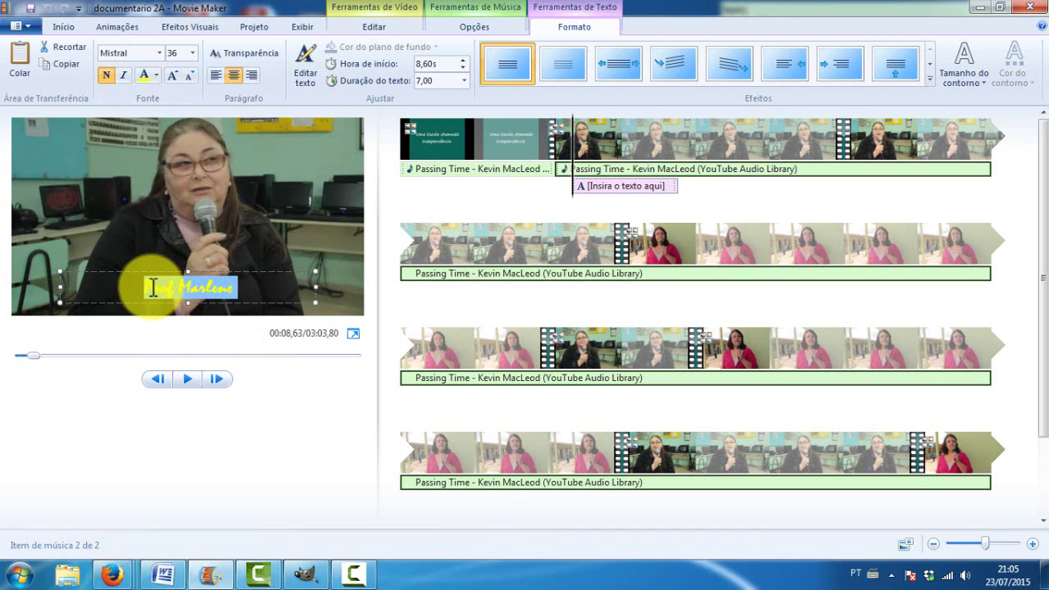
{"action": "left_click", "coordinate": [159, 52]}
{"action": "left_click", "coordinate": [151, 205]}
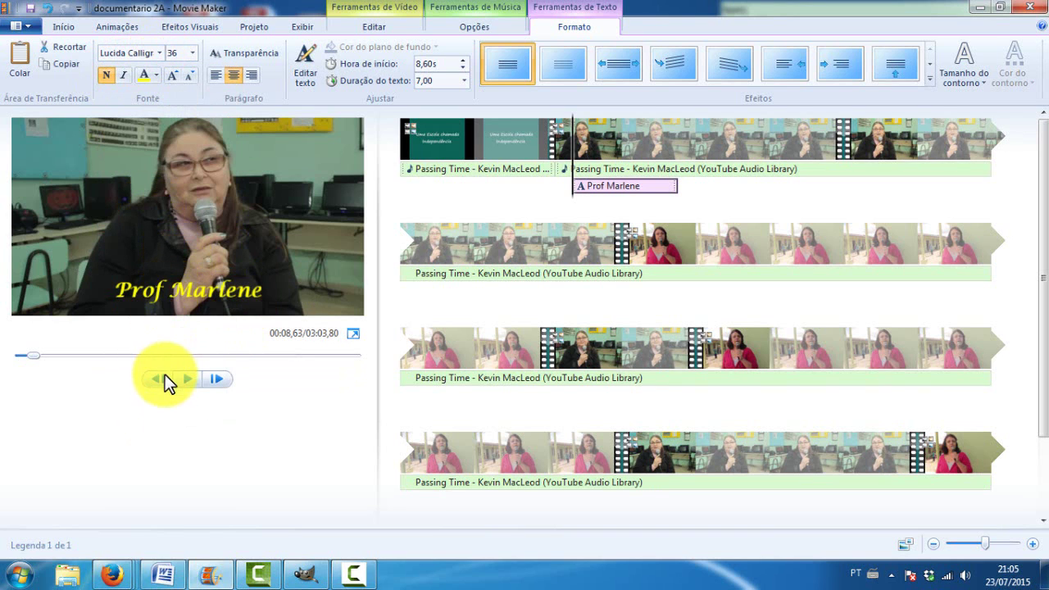
Keep the caption near the bottom of the frame and move the playhead to about 15.7 s
{"action": "left_click_drag", "start_coordinate": [139, 297], "coordinate": [142, 258]}
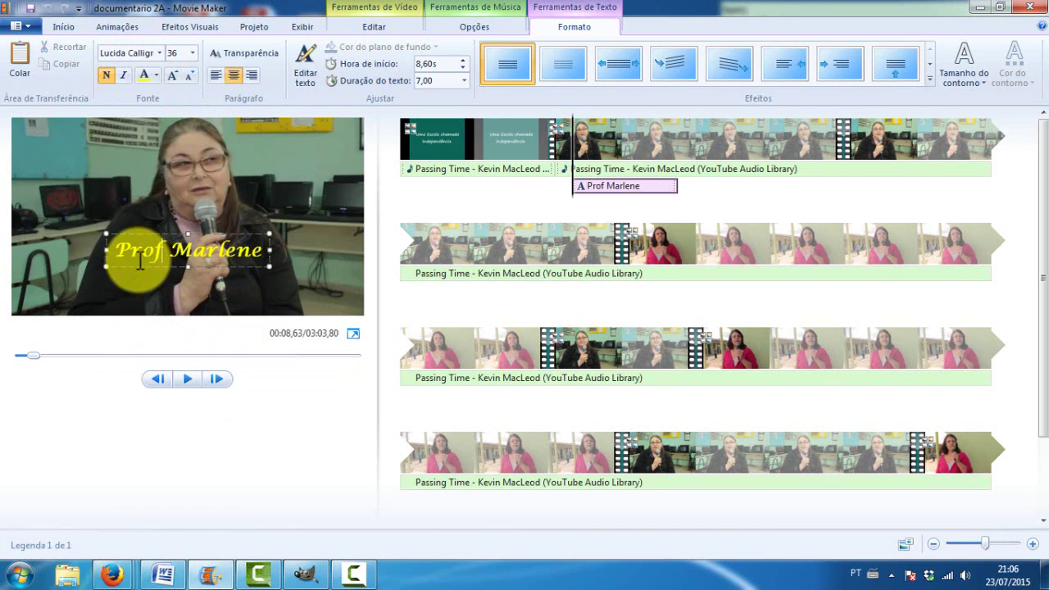
{"action": "left_click_drag", "start_coordinate": [132, 262], "coordinate": [141, 305]}
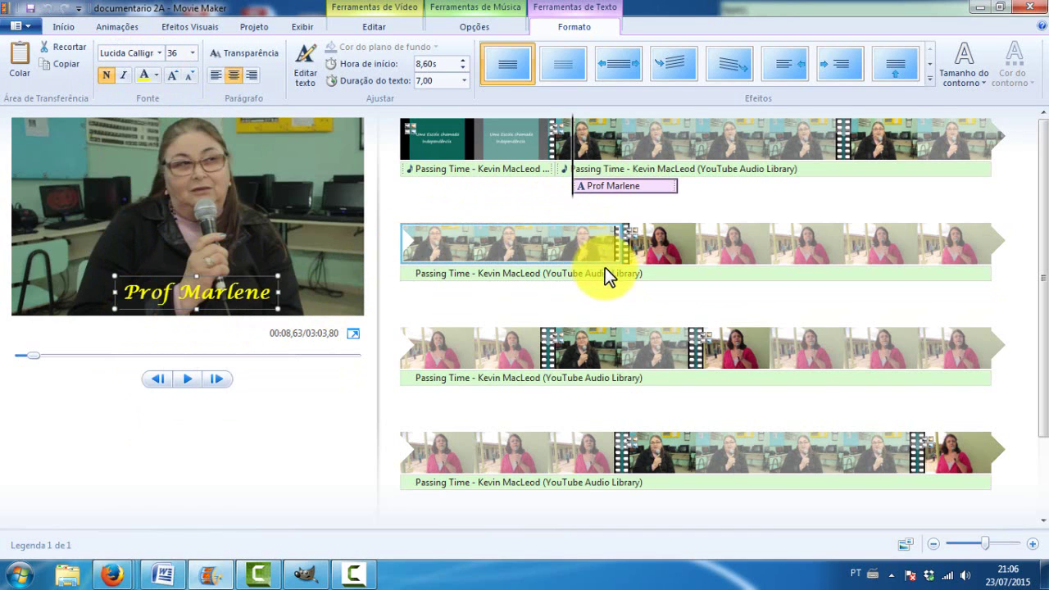
{"action": "left_click", "coordinate": [574, 184]}
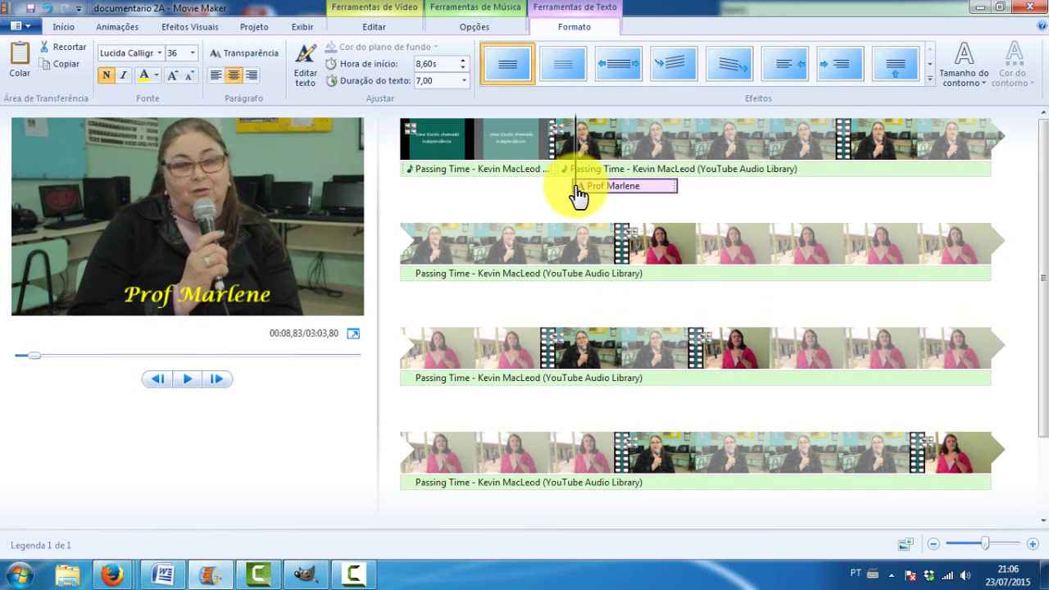
{"action": "left_click_drag", "start_coordinate": [577, 214], "coordinate": [679, 218]}
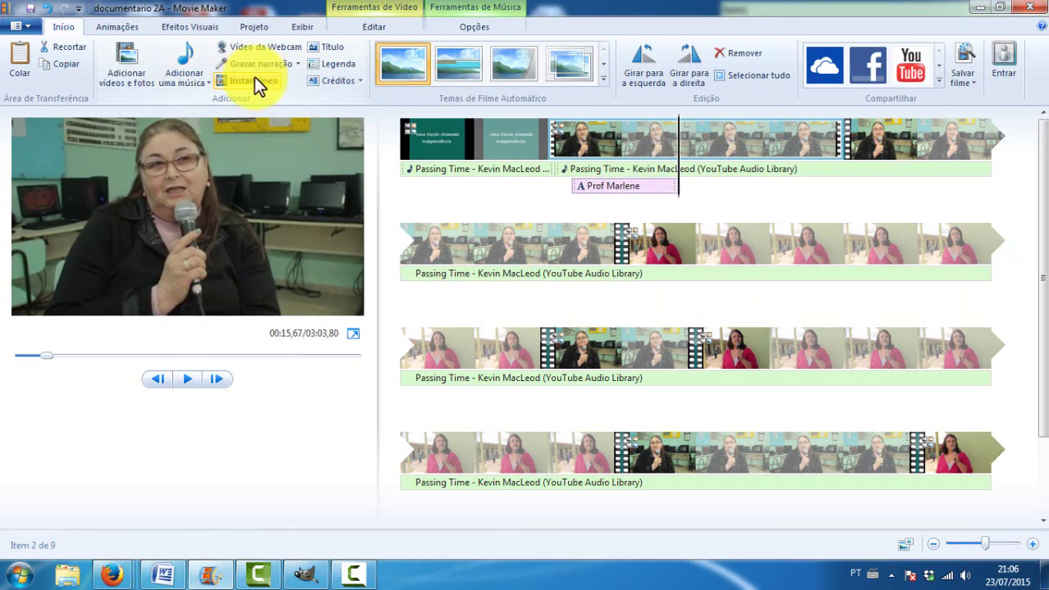
Add a caption reading 'Professora da Escola há 31 anos' at the playhead
{"action": "left_click", "coordinate": [334, 64]}
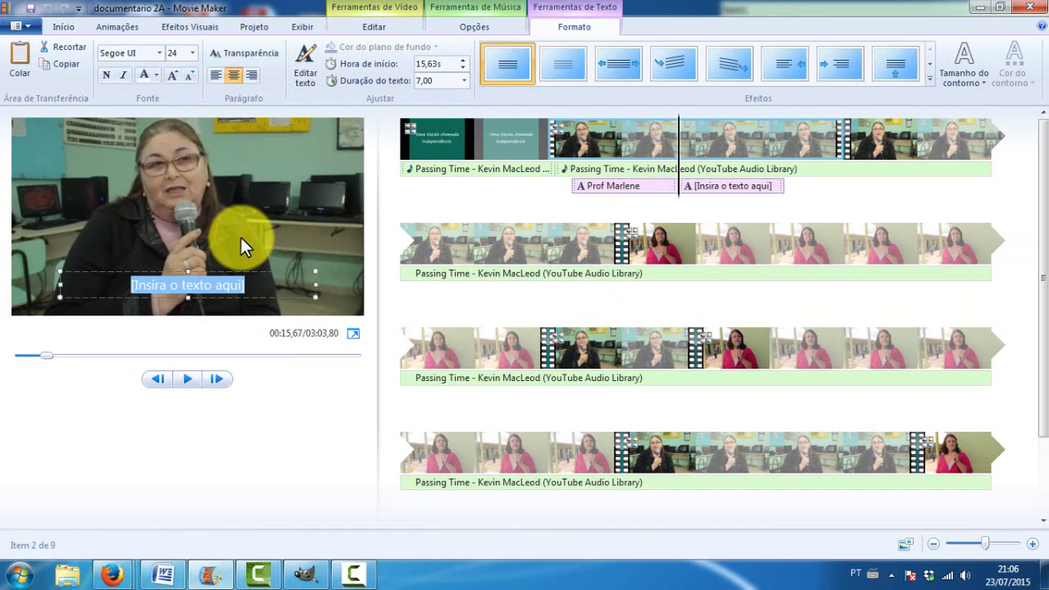
{"action": "type", "text": "PRofess"}
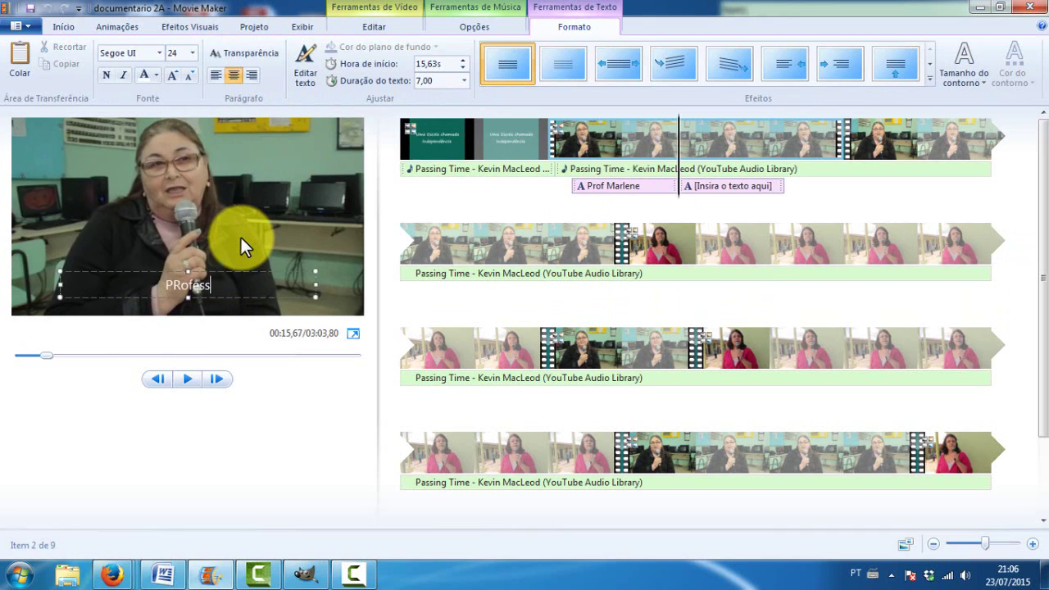
{"action": "type", "text": "ora da E"}
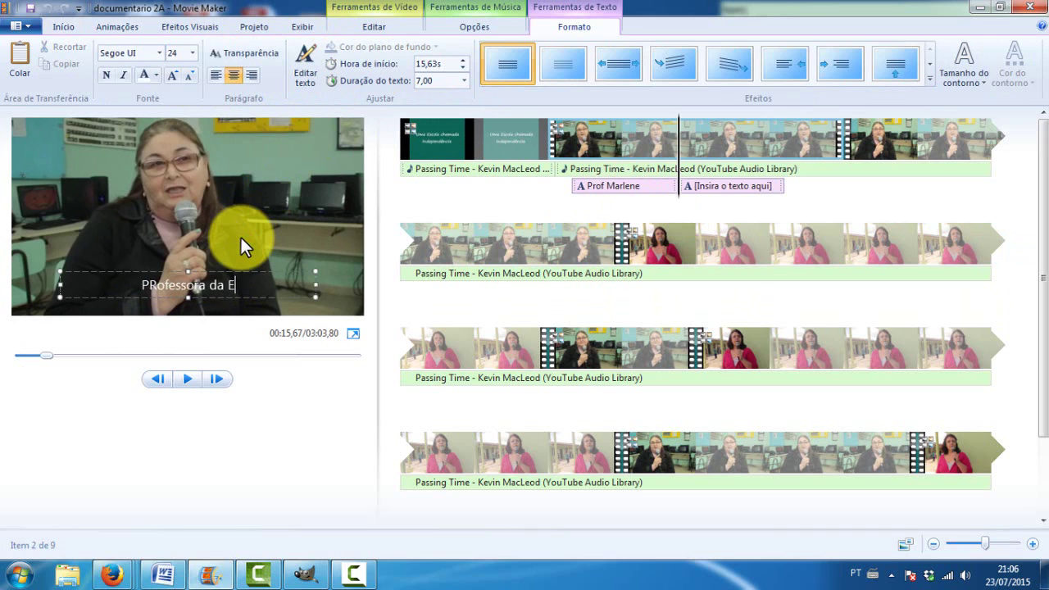
{"action": "type", "text": "scola h"}
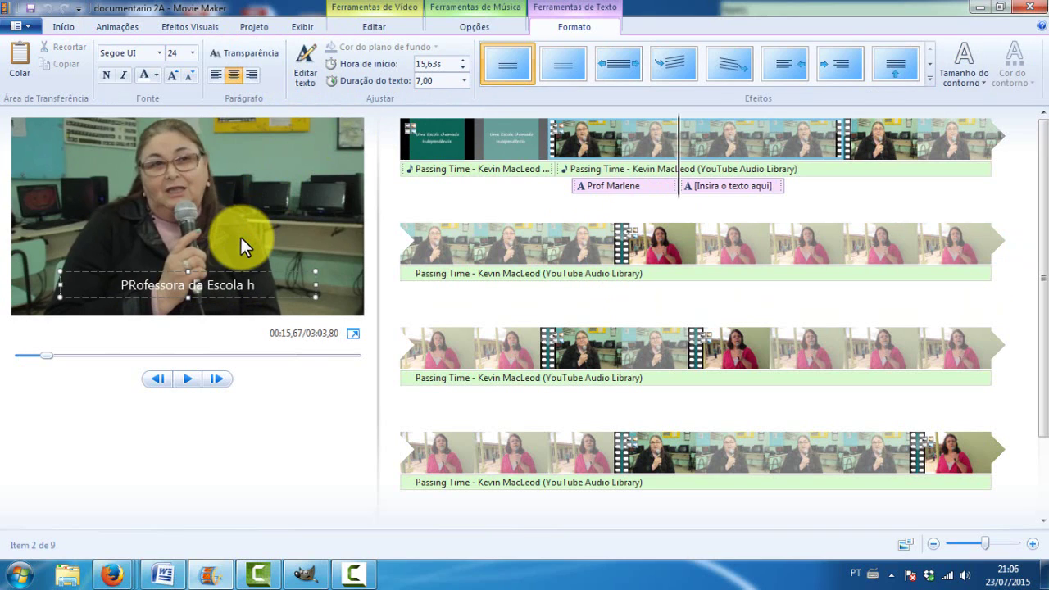
{"action": "type", "text": "á 31 "}
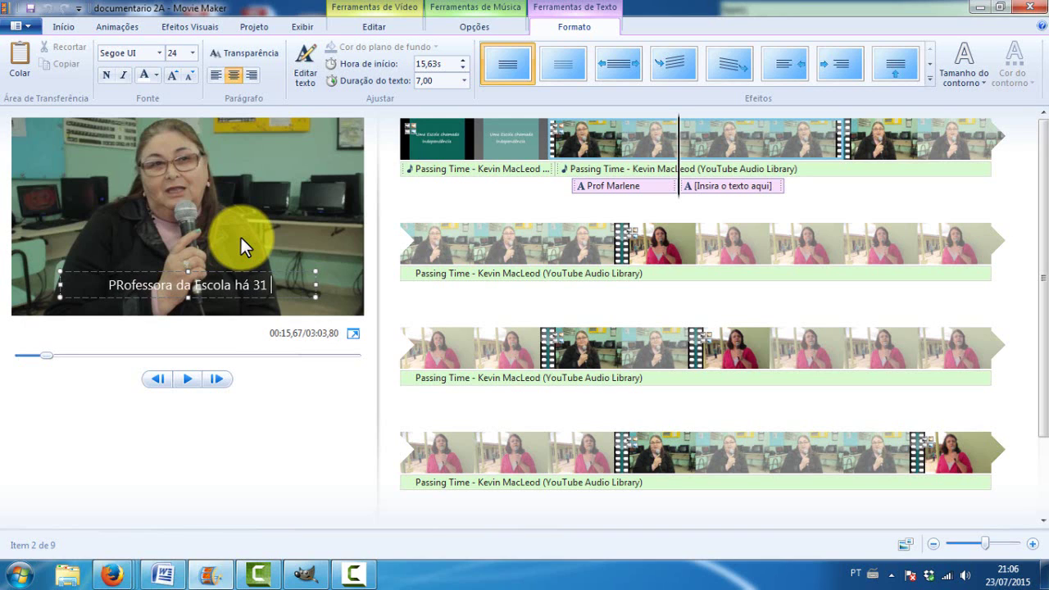
{"action": "type", "text": "anos"}
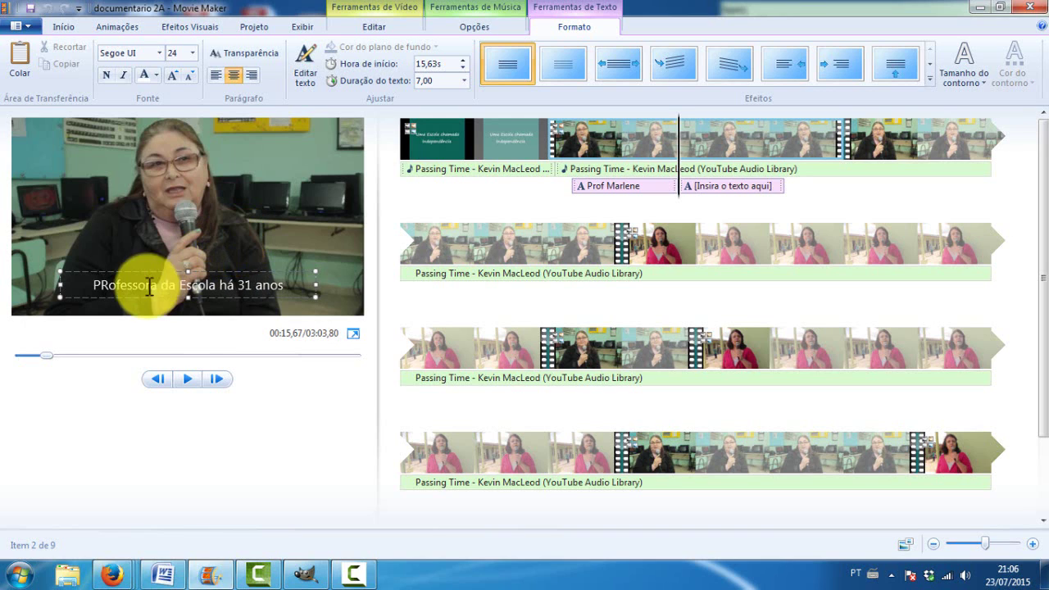
{"action": "left_click", "coordinate": [102, 284]}
{"action": "key", "text": "Delete"}
{"action": "type", "text": "r"}
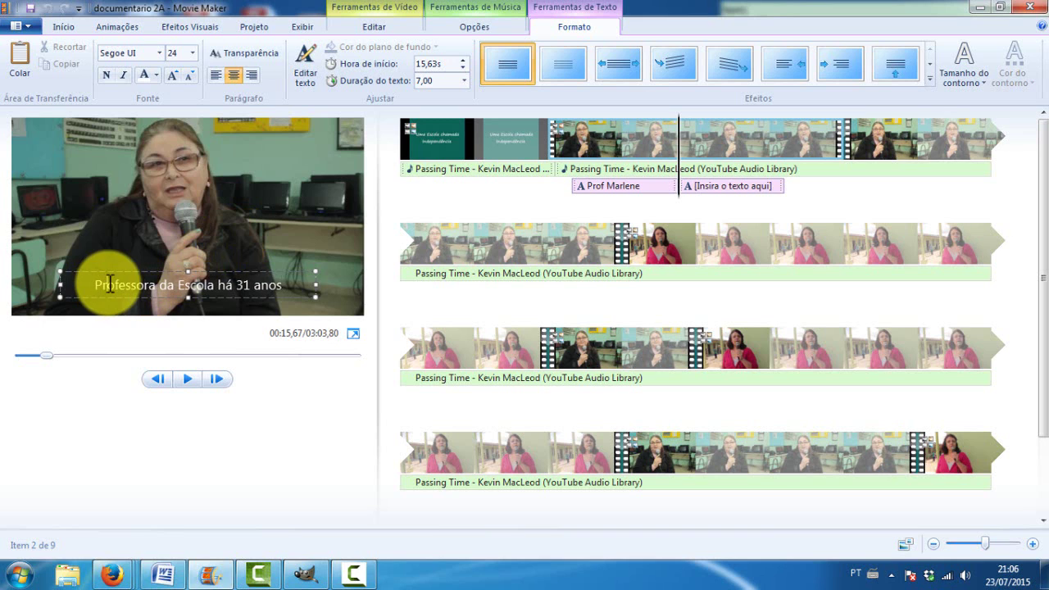
{"action": "left_click_drag", "start_coordinate": [84, 291], "coordinate": [284, 287]}
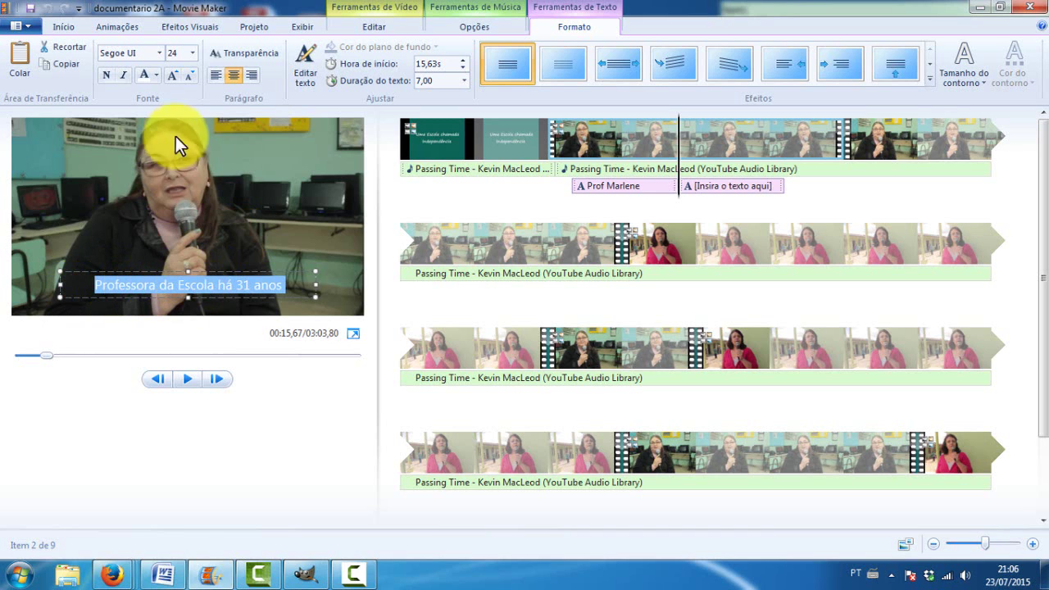
Check the first caption's style, then set the new caption's font to Lucida Calligraphy
{"action": "left_click", "coordinate": [591, 190]}
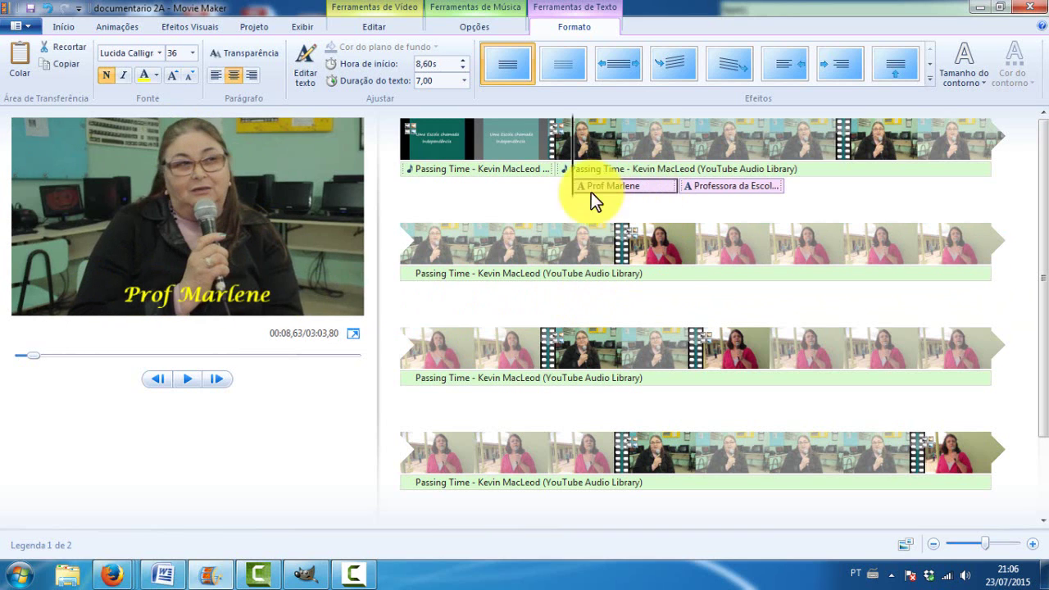
{"action": "double_click", "coordinate": [197, 297]}
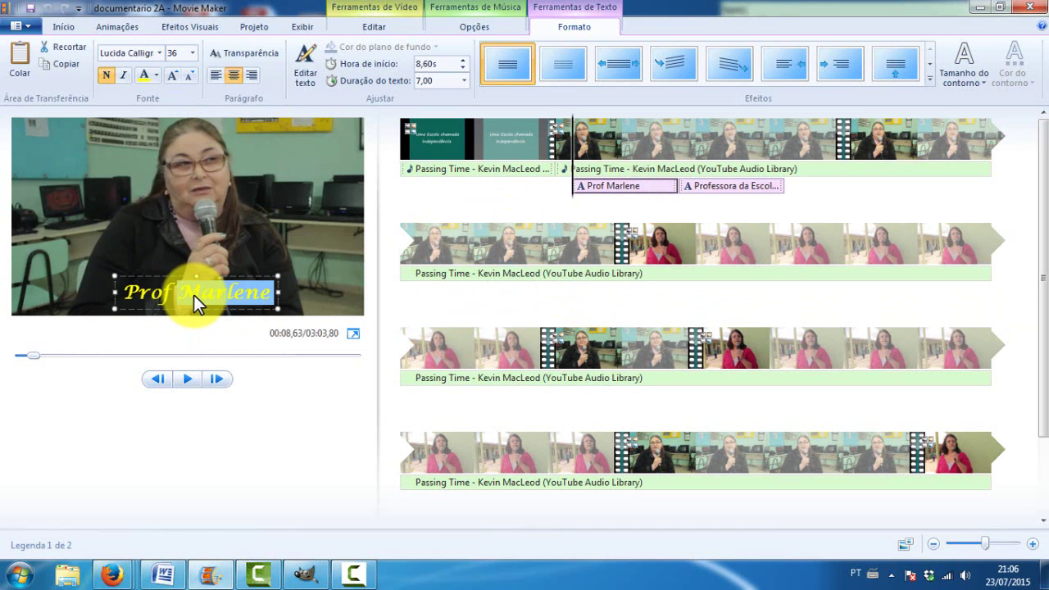
{"action": "left_click", "coordinate": [729, 186]}
{"action": "left_click", "coordinate": [255, 279]}
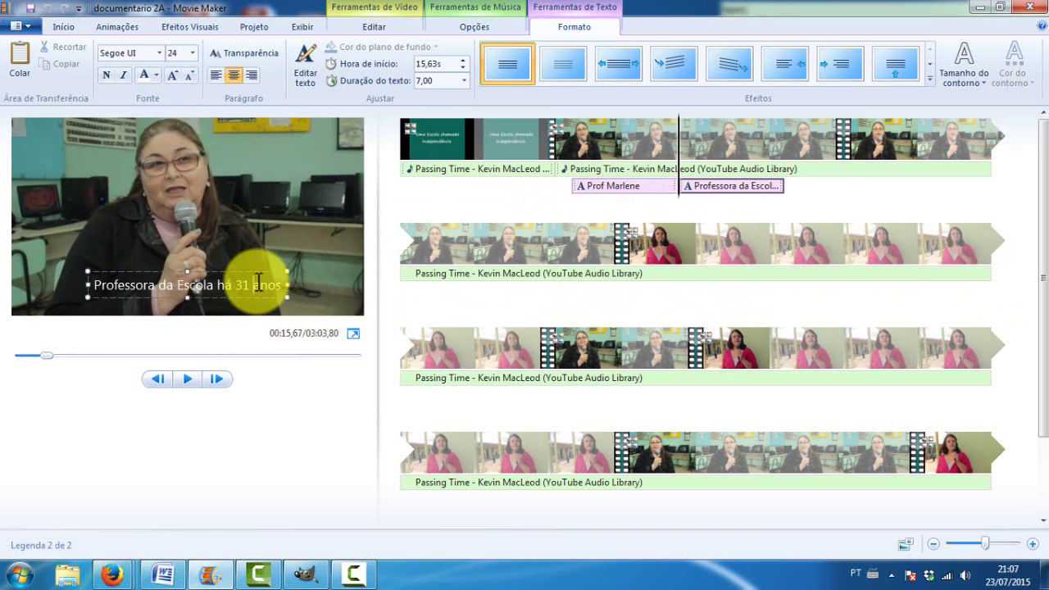
{"action": "left_click_drag", "start_coordinate": [281, 286], "coordinate": [89, 286]}
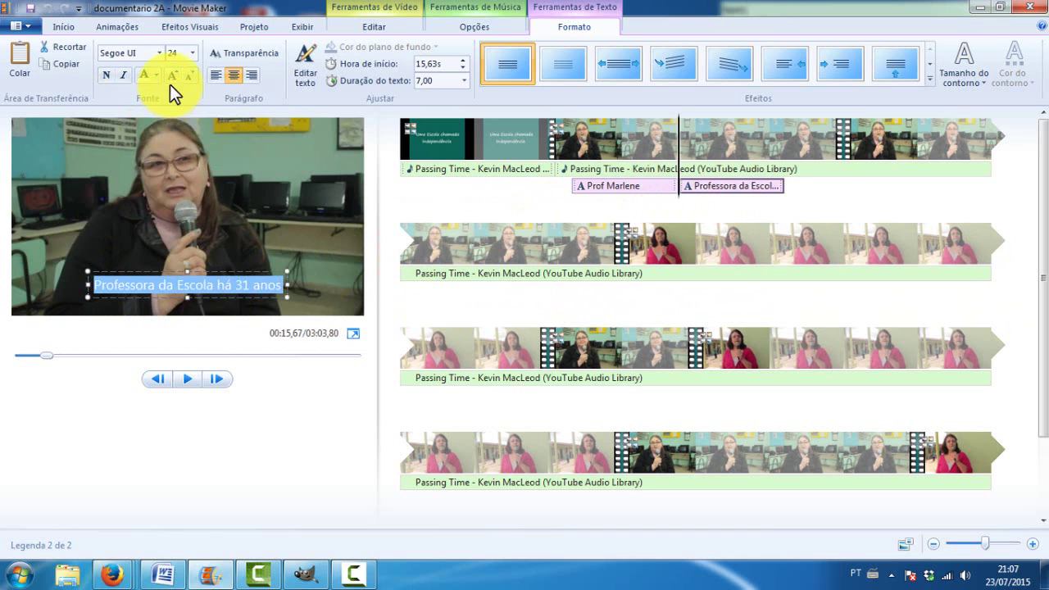
{"action": "left_click", "coordinate": [161, 53]}
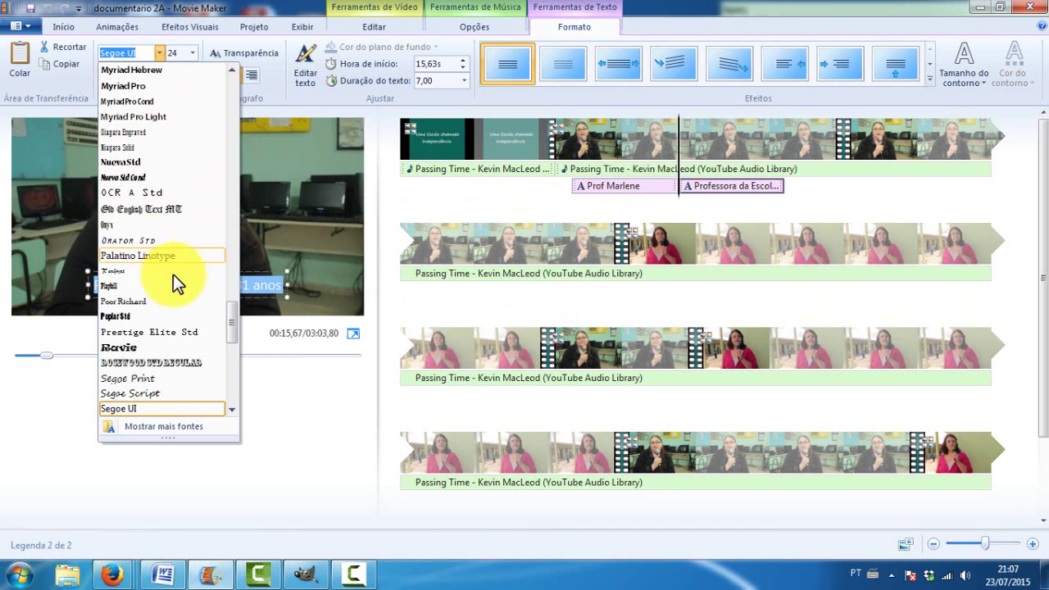
{"action": "left_click_drag", "start_coordinate": [229, 325], "coordinate": [202, 262]}
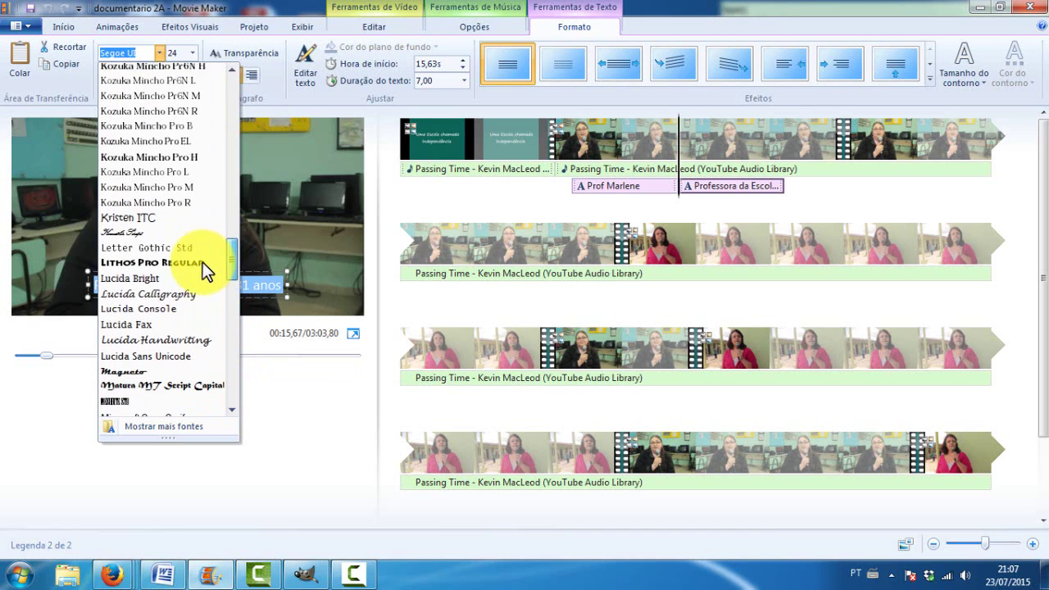
{"action": "left_click", "coordinate": [145, 287]}
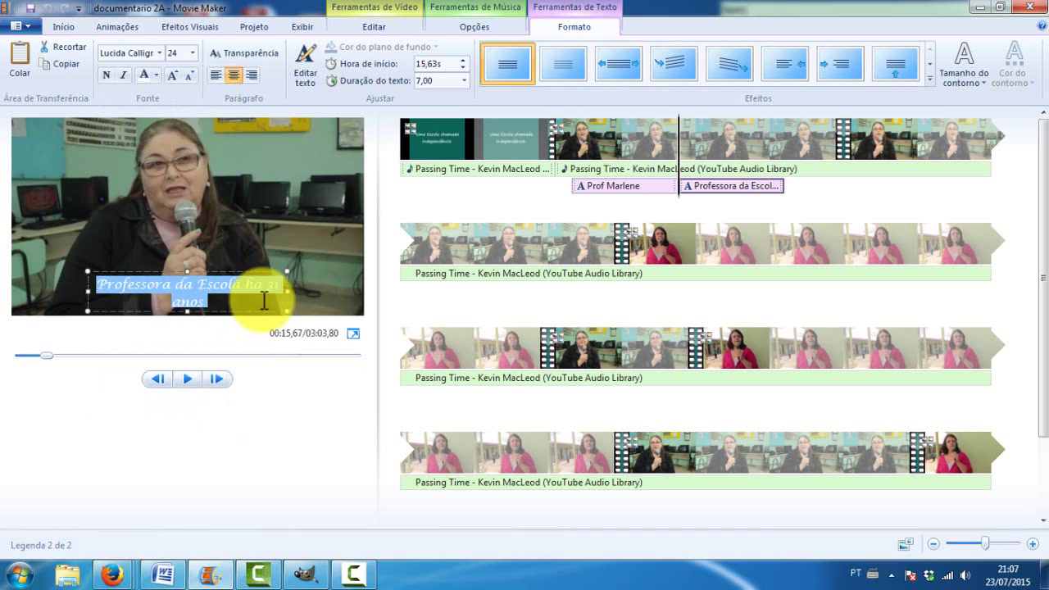
Widen the caption to one line, colour it yellow, and move it lower and left
{"action": "left_click_drag", "start_coordinate": [284, 290], "coordinate": [87, 286]}
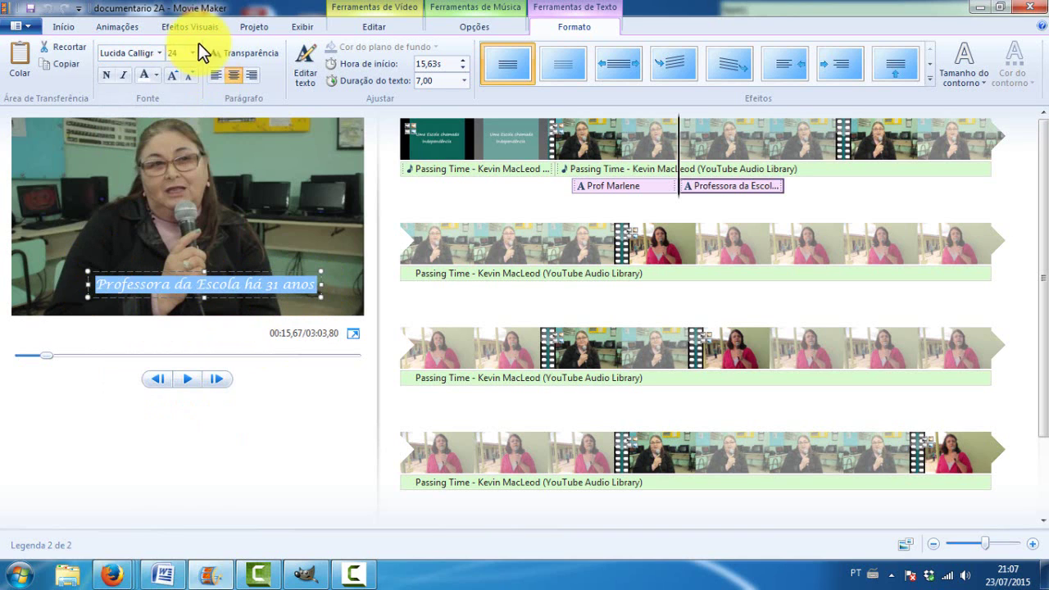
{"action": "left_click", "coordinate": [157, 76]}
{"action": "left_click", "coordinate": [163, 138]}
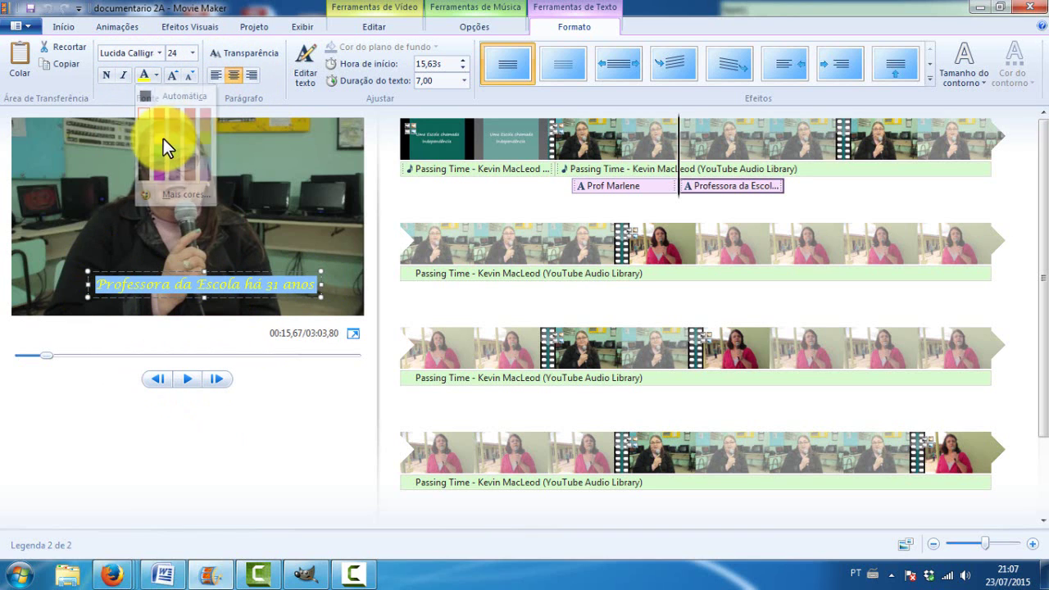
{"action": "left_click", "coordinate": [191, 250]}
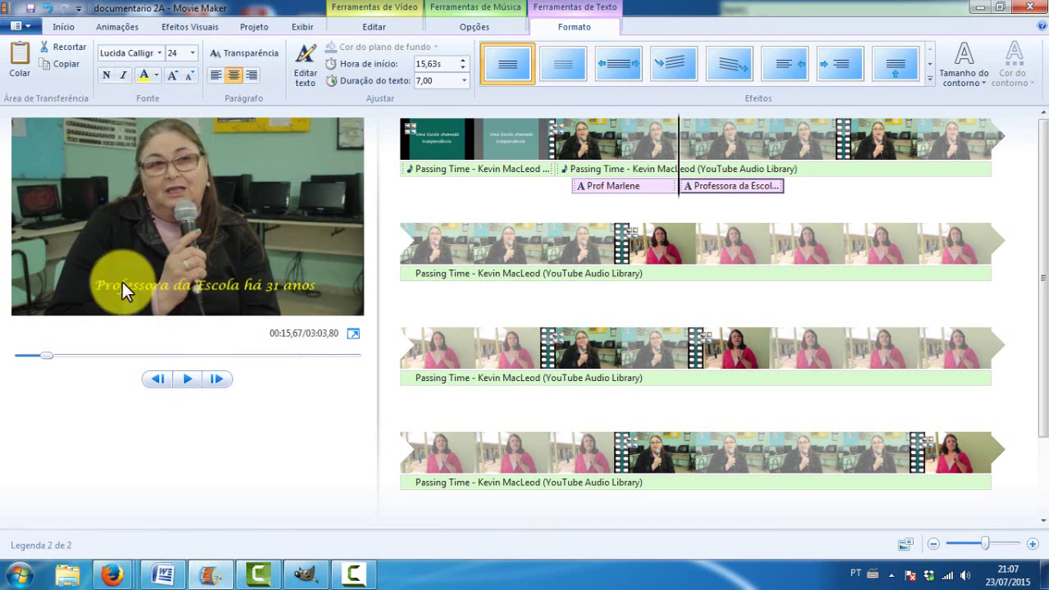
{"action": "left_click", "coordinate": [169, 285]}
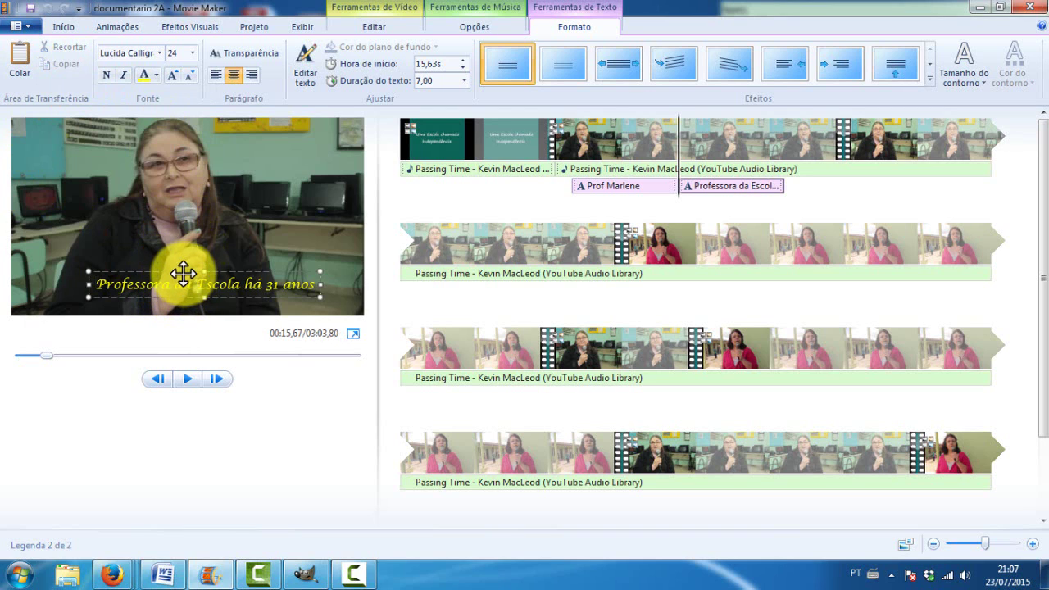
{"action": "left_click_drag", "start_coordinate": [176, 277], "coordinate": [169, 288]}
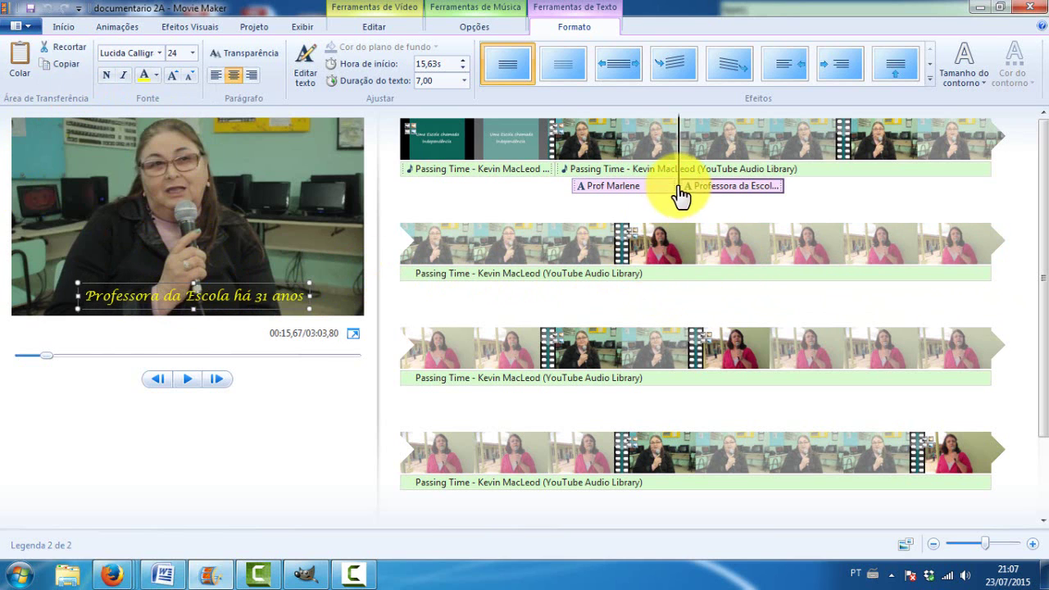
Add a closing credits screen after the outdoor interview clip
{"action": "left_click", "coordinate": [627, 277]}
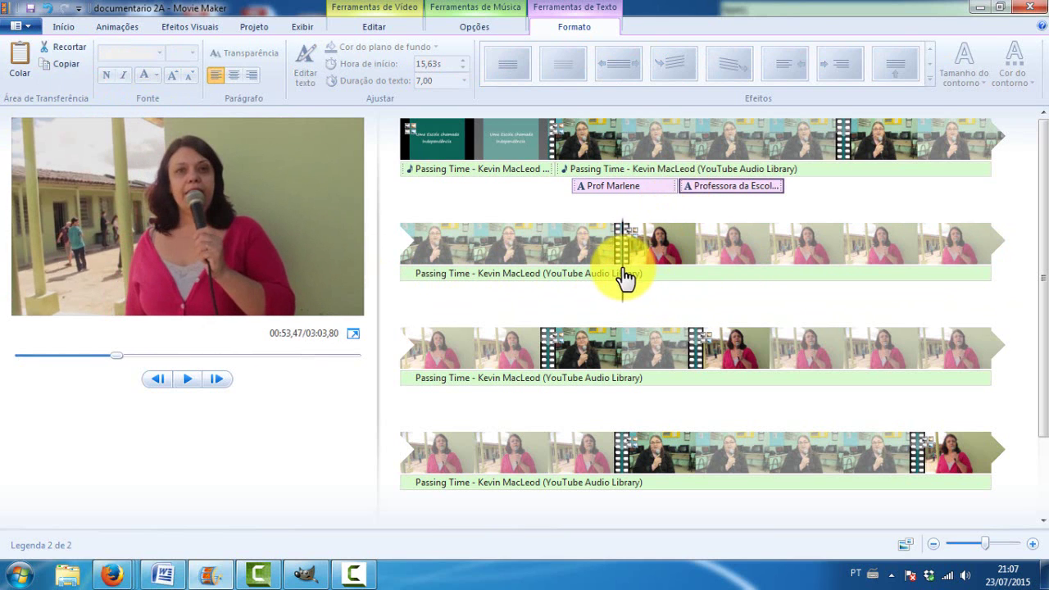
{"action": "left_click", "coordinate": [625, 275]}
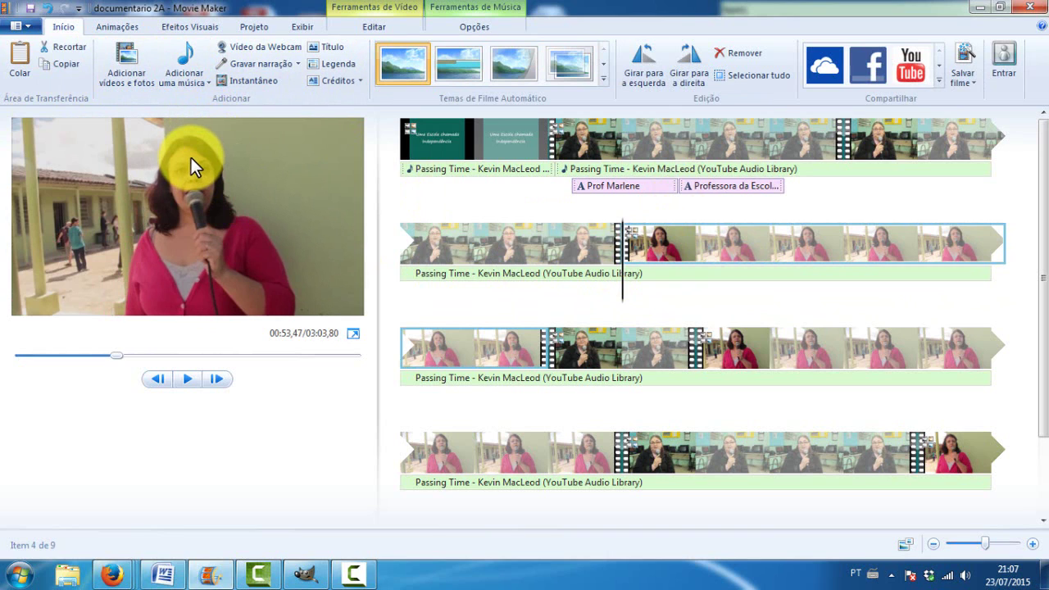
{"action": "left_click", "coordinate": [331, 83]}
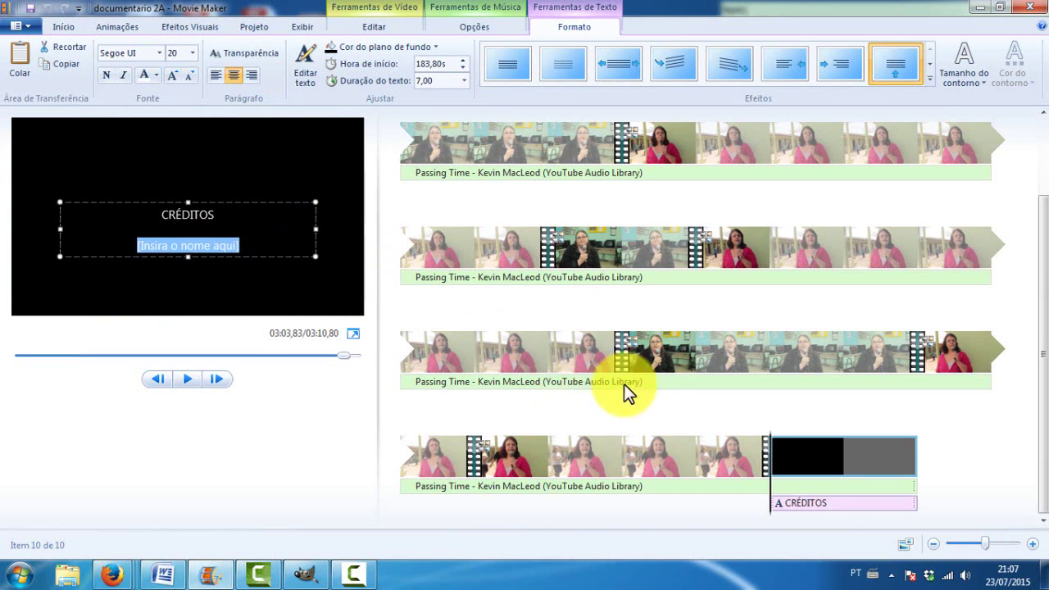
Insert a blank caption on the outdoor interview clip at about 54 s
{"action": "left_click", "coordinate": [682, 365]}
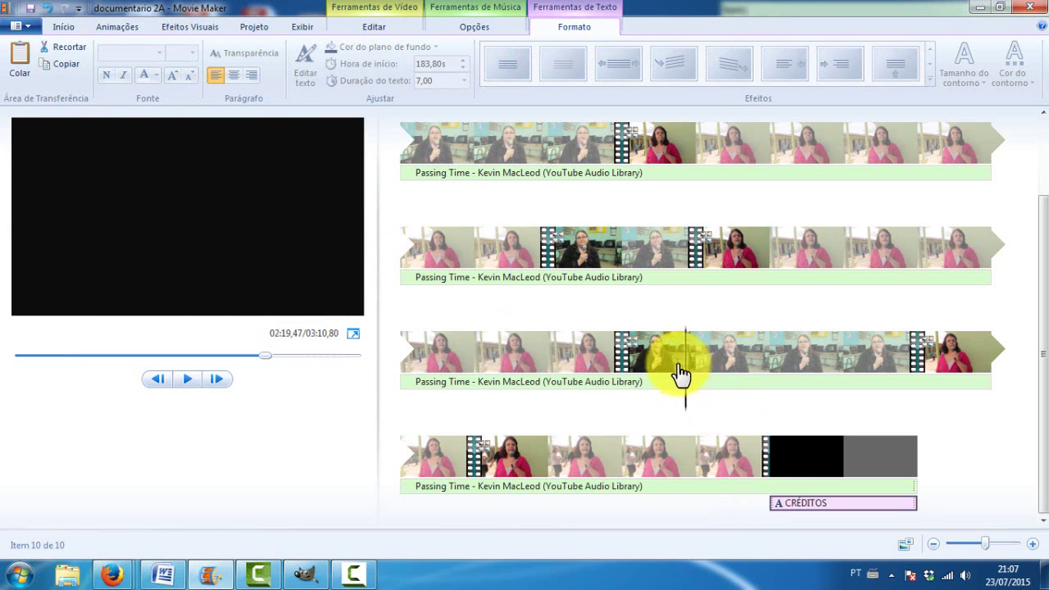
{"action": "left_click", "coordinate": [569, 293]}
{"action": "left_click", "coordinate": [677, 264]}
{"action": "left_click", "coordinate": [633, 180]}
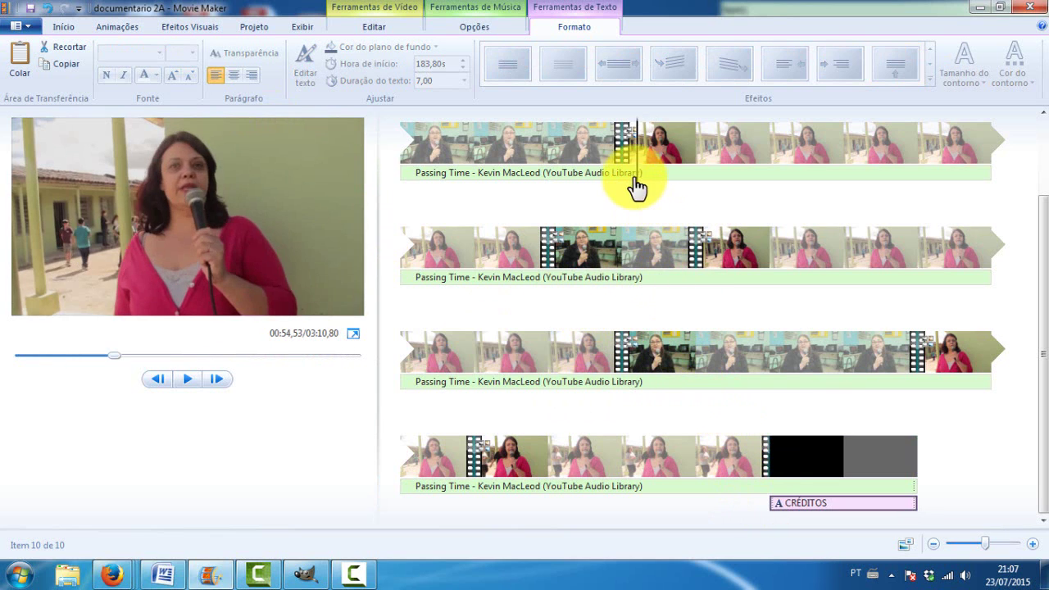
{"action": "left_click", "coordinate": [633, 181]}
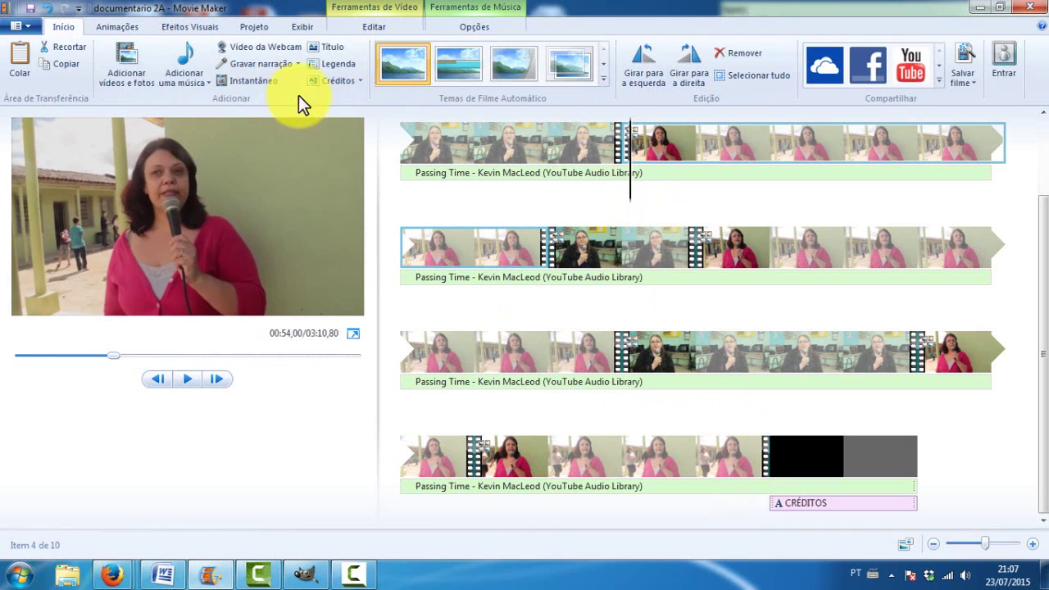
{"action": "left_click", "coordinate": [328, 64]}
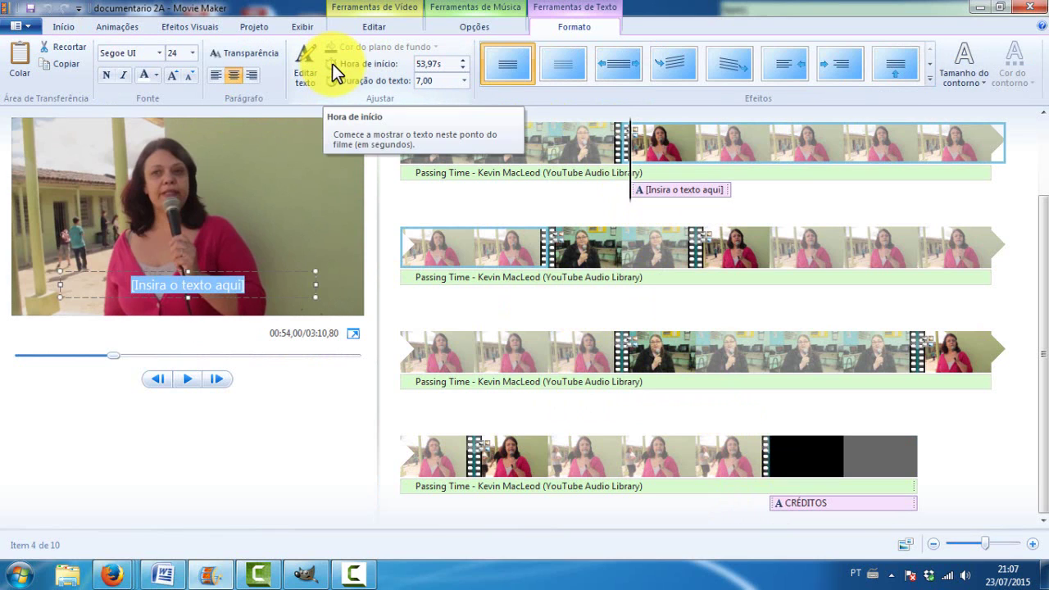
Type the professor's name into the new caption and set it to size 28
{"action": "type", "text": "Prof"}
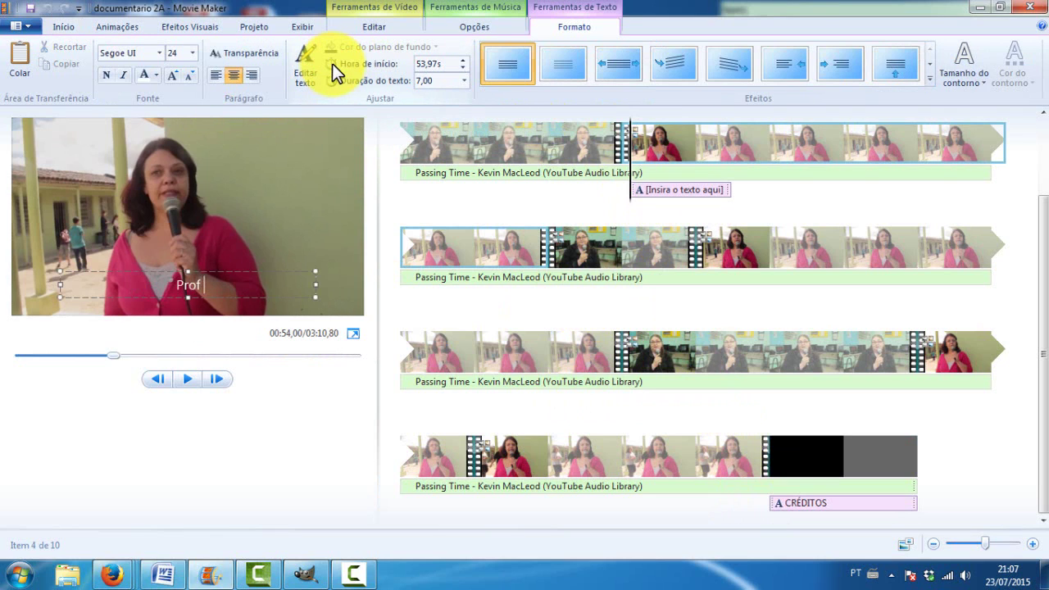
{"action": "type", "text": " Giovana"}
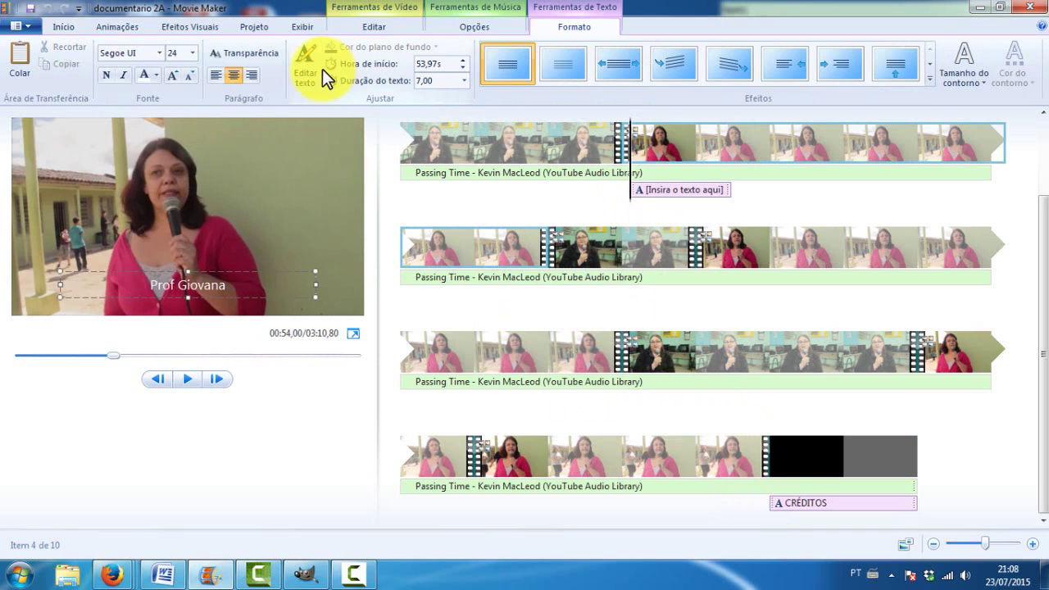
{"action": "left_click", "coordinate": [72, 193]}
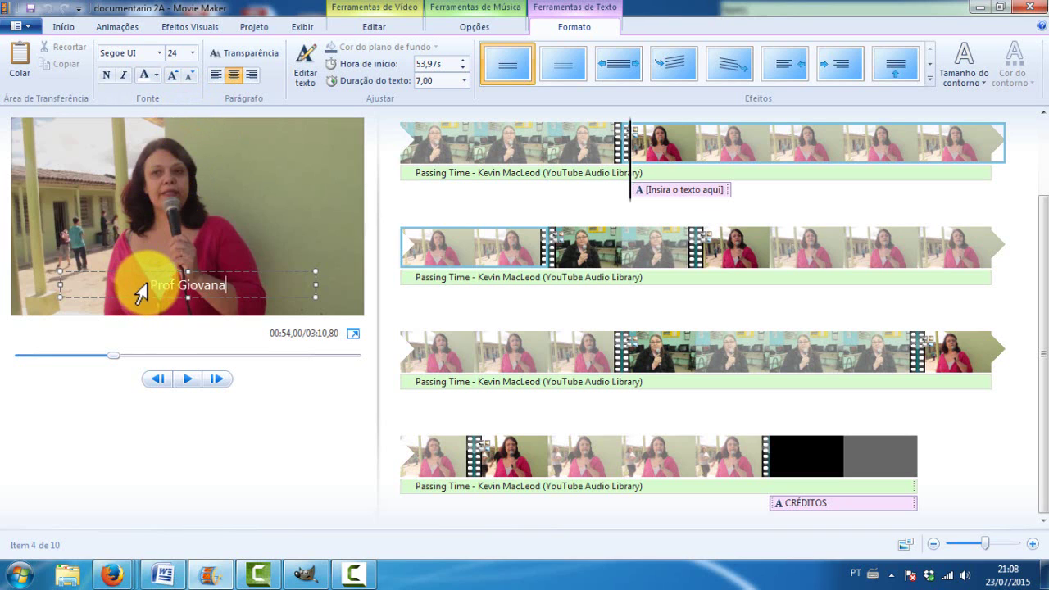
{"action": "left_click_drag", "start_coordinate": [152, 286], "coordinate": [226, 286]}
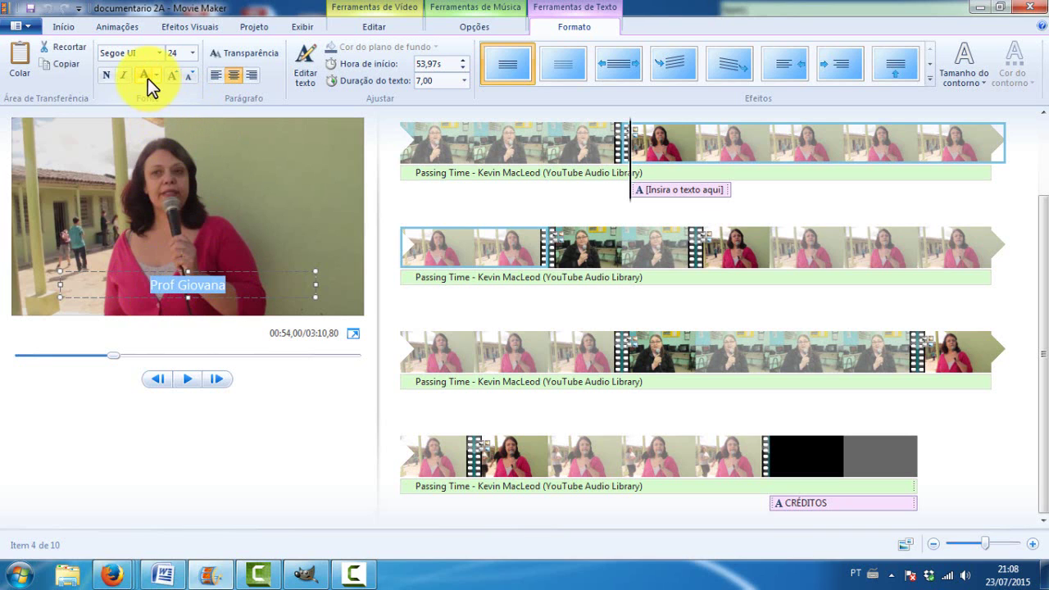
{"action": "left_click", "coordinate": [191, 54]}
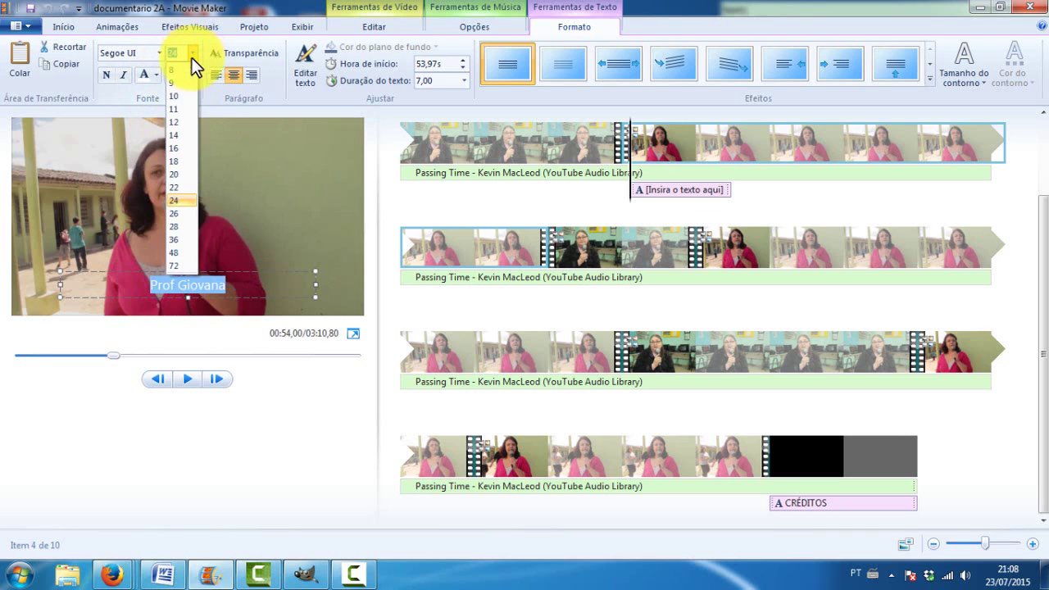
{"action": "left_click", "coordinate": [188, 235]}
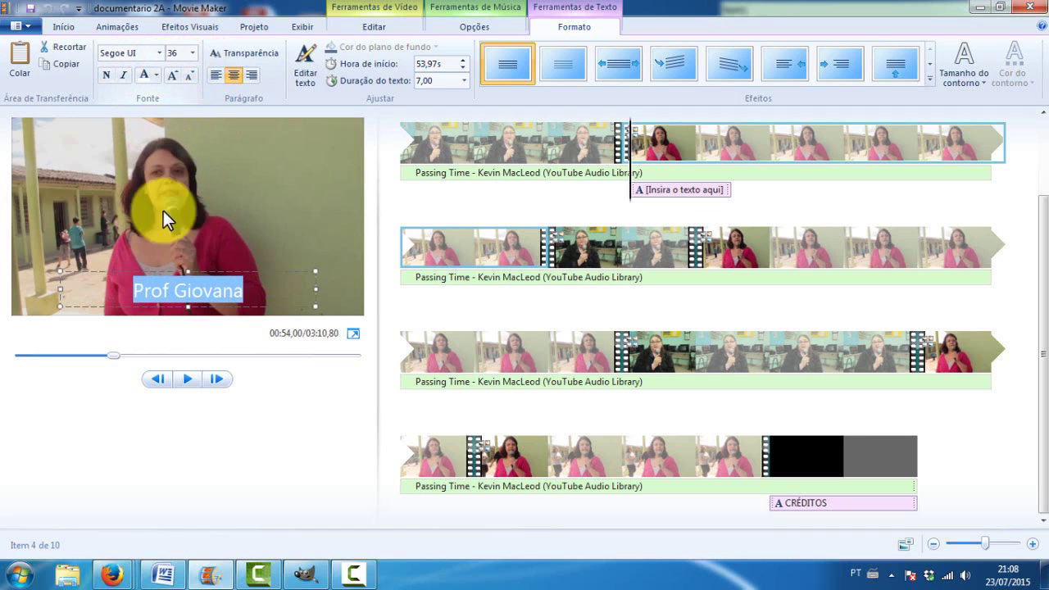
{"action": "left_click", "coordinate": [191, 52]}
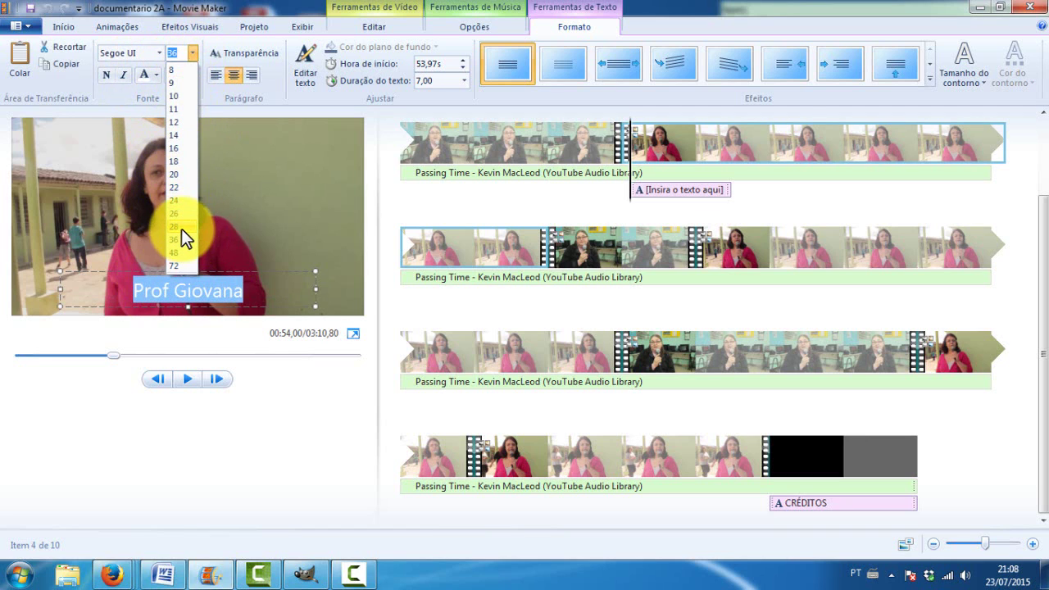
{"action": "left_click", "coordinate": [182, 230]}
Set the name caption's font to Lucida Calligraphy and its colour to yellow
{"action": "left_click", "coordinate": [160, 51]}
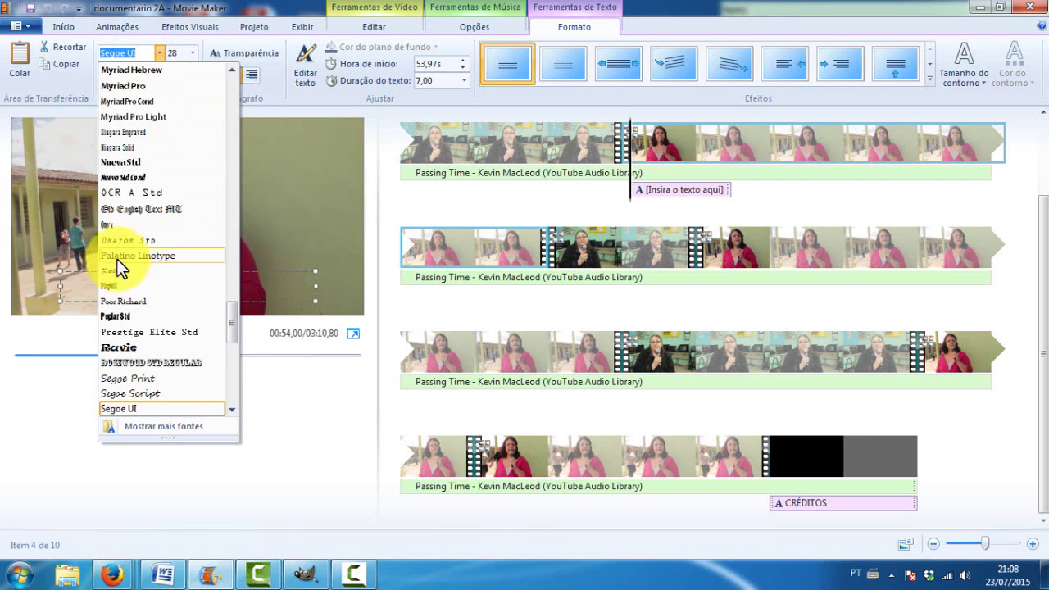
{"action": "scroll", "coordinate": [117, 273], "scroll_direction": "down", "scroll_amount": 4}
{"action": "scroll", "coordinate": [123, 297], "scroll_direction": "up", "scroll_amount": 10}
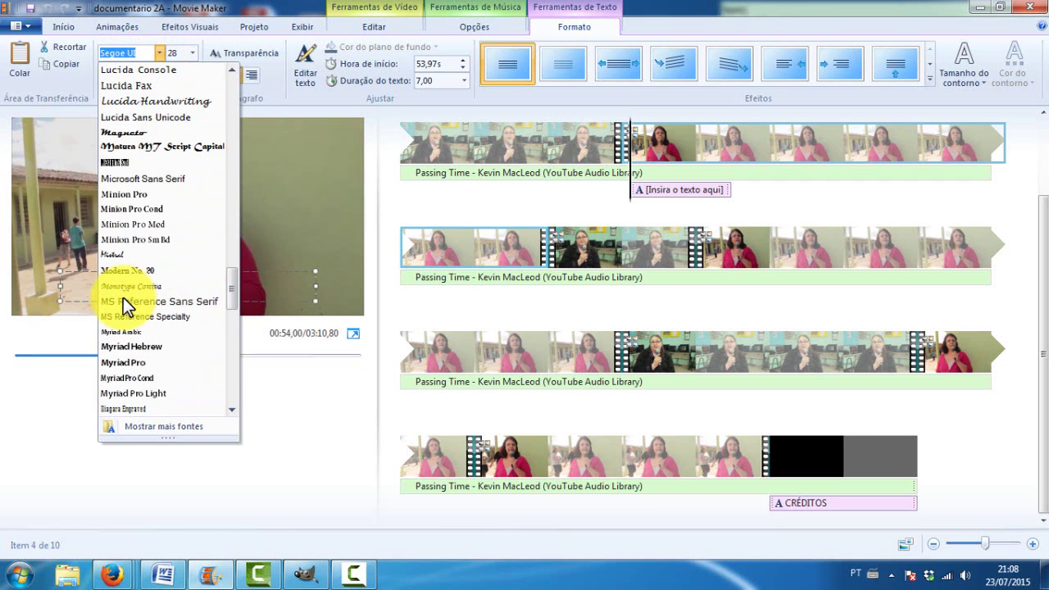
{"action": "scroll", "coordinate": [130, 282], "scroll_direction": "up", "scroll_amount": 3}
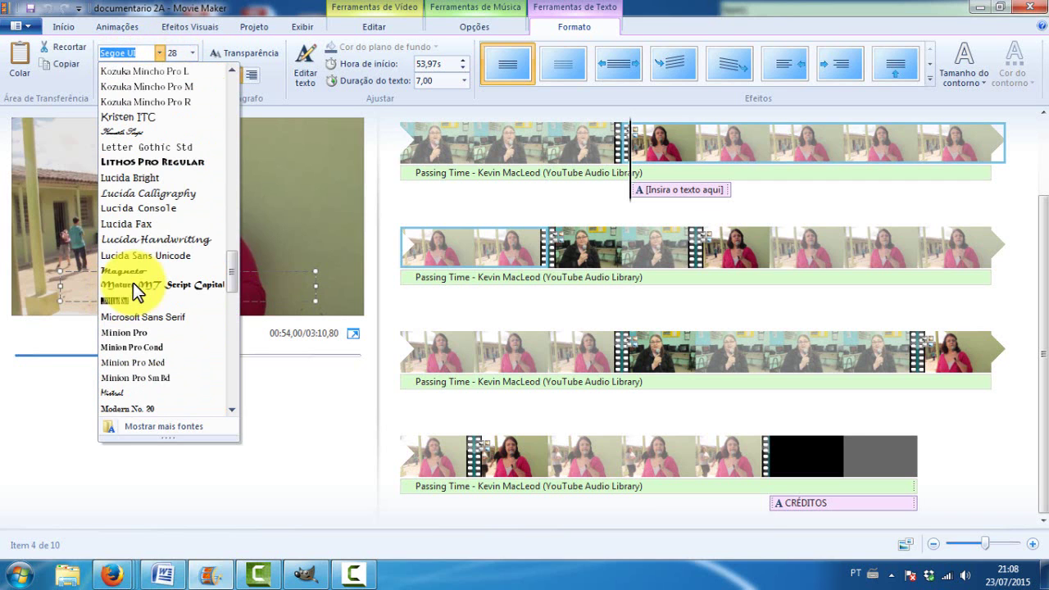
{"action": "left_click", "coordinate": [138, 193]}
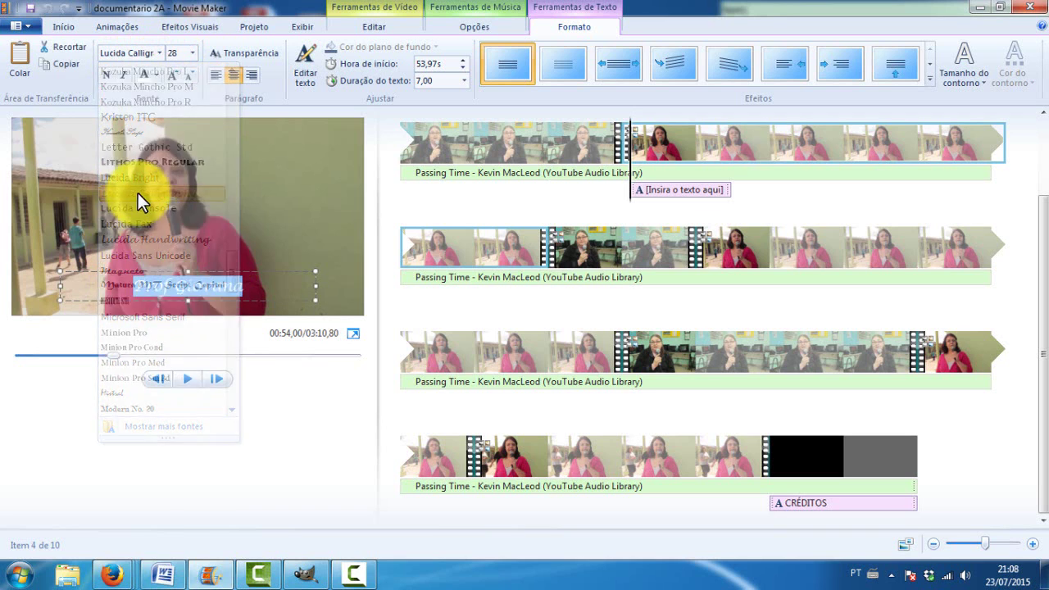
{"action": "left_click", "coordinate": [156, 73]}
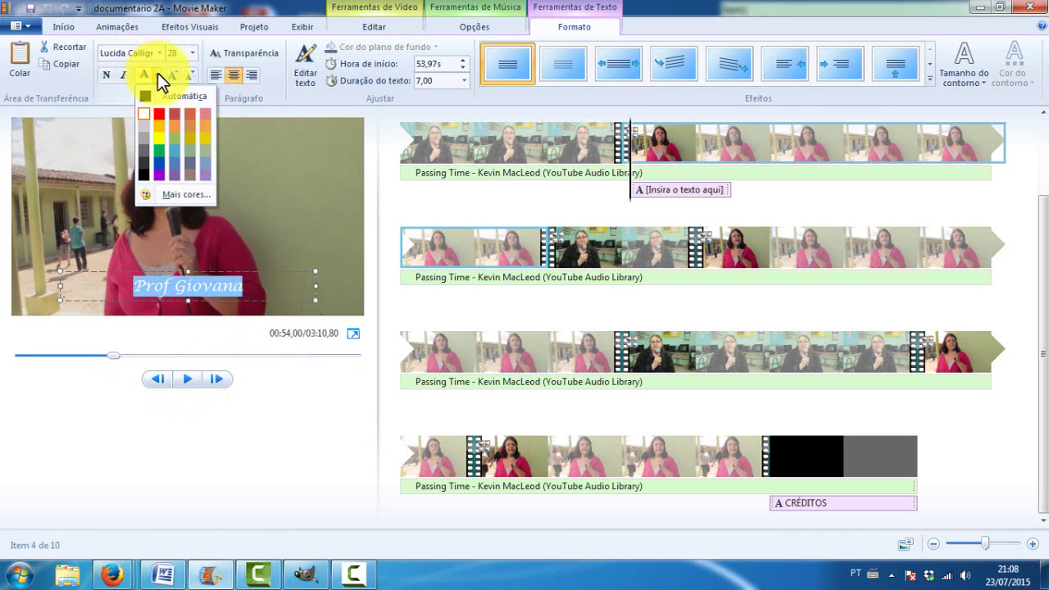
{"action": "left_click", "coordinate": [161, 134]}
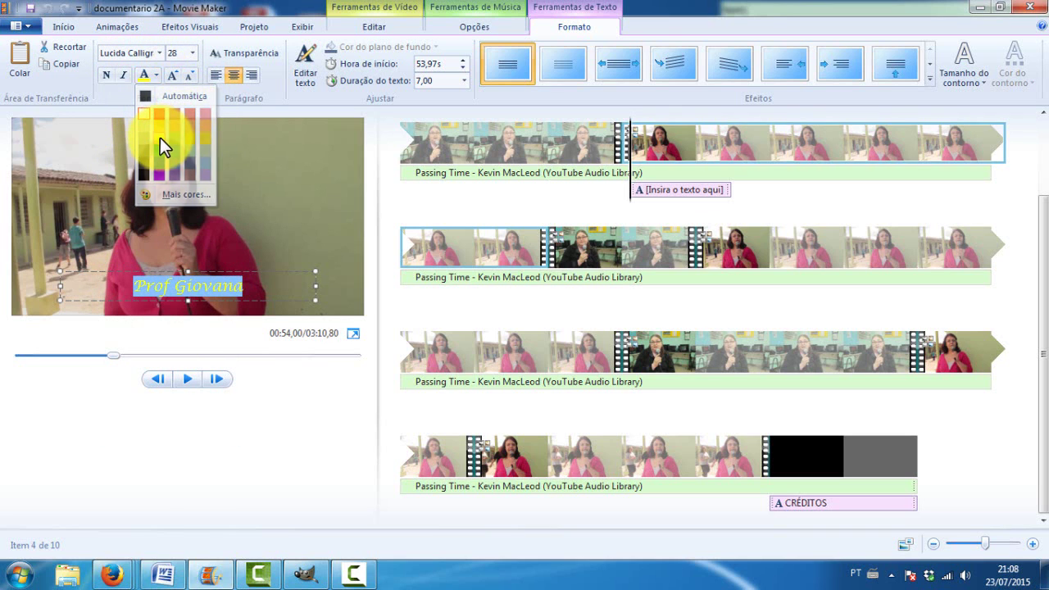
Make the name caption bold and move the playhead to about 62 s
{"action": "left_click", "coordinate": [254, 285]}
{"action": "left_click_drag", "start_coordinate": [253, 285], "coordinate": [120, 212]}
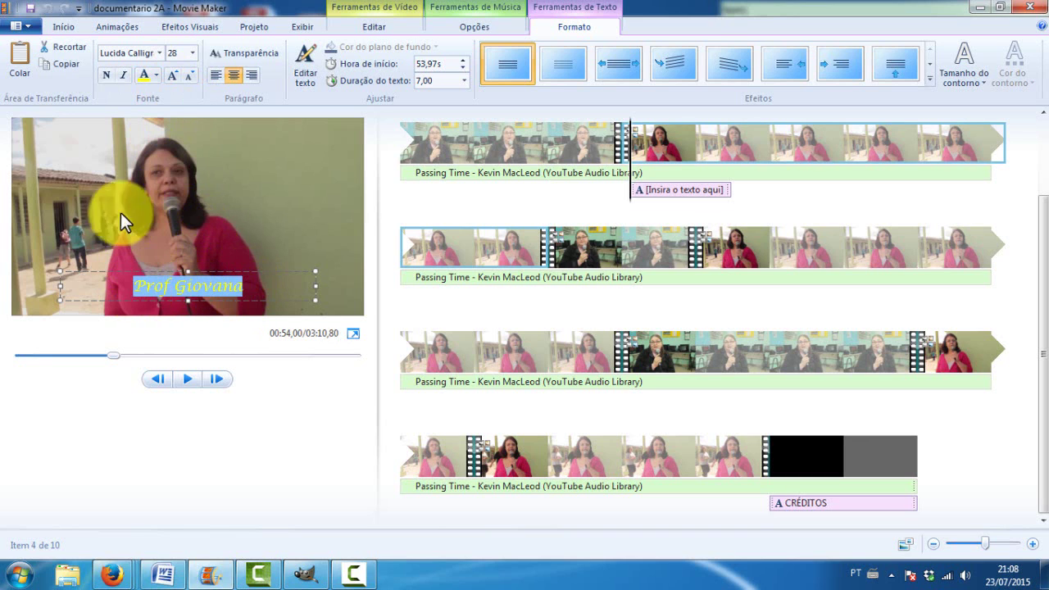
{"action": "left_click", "coordinate": [107, 76]}
{"action": "left_click", "coordinate": [241, 250]}
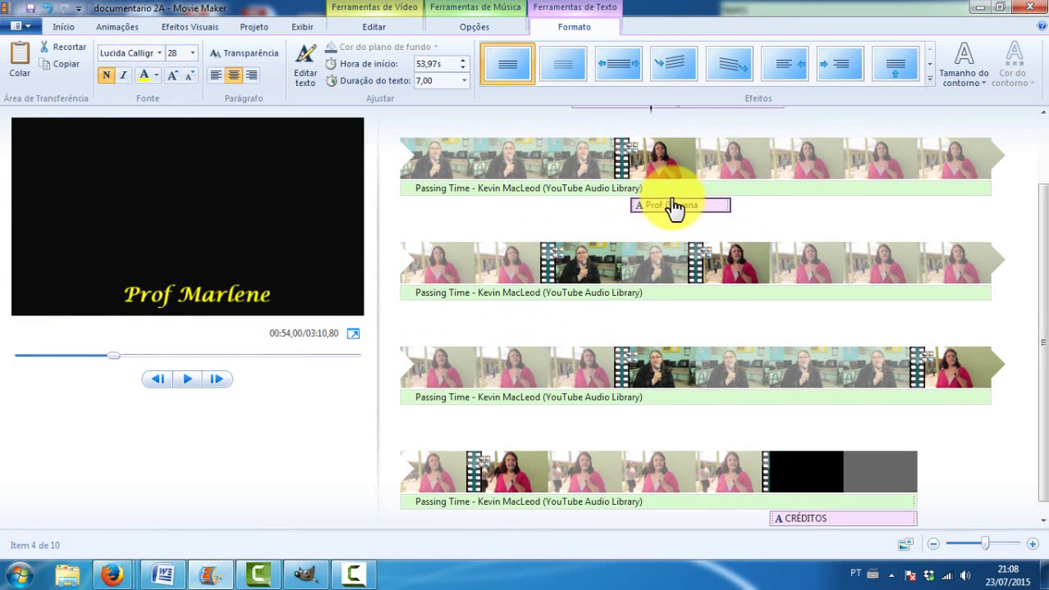
{"action": "scroll", "coordinate": [672, 206], "scroll_direction": "up", "scroll_amount": 1}
{"action": "left_click", "coordinate": [740, 217]}
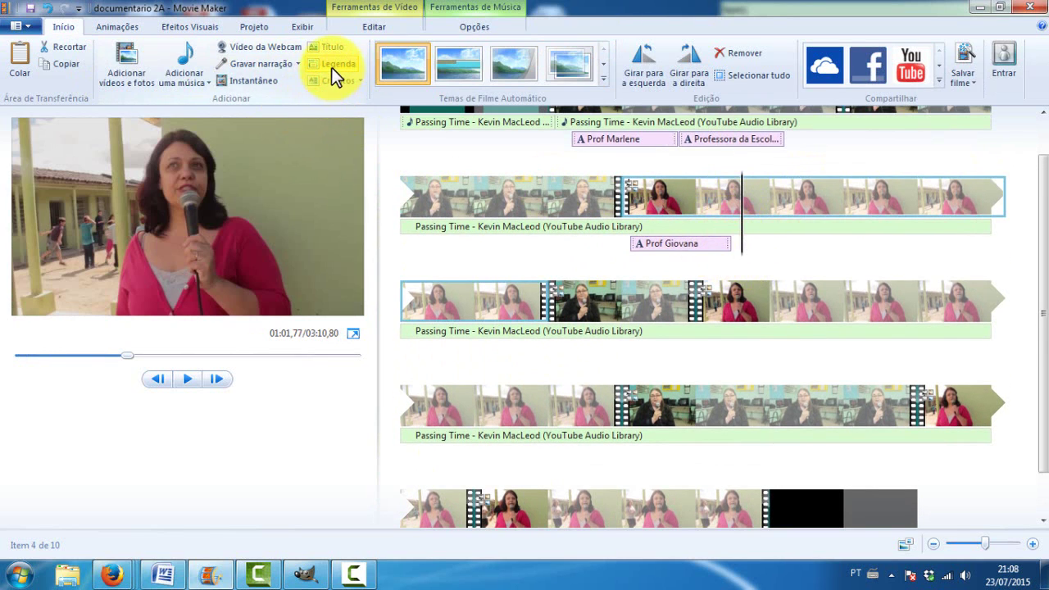
Add a caption reading 'Prof da Escola há 23 anos' at the playhead
{"action": "left_click", "coordinate": [331, 67]}
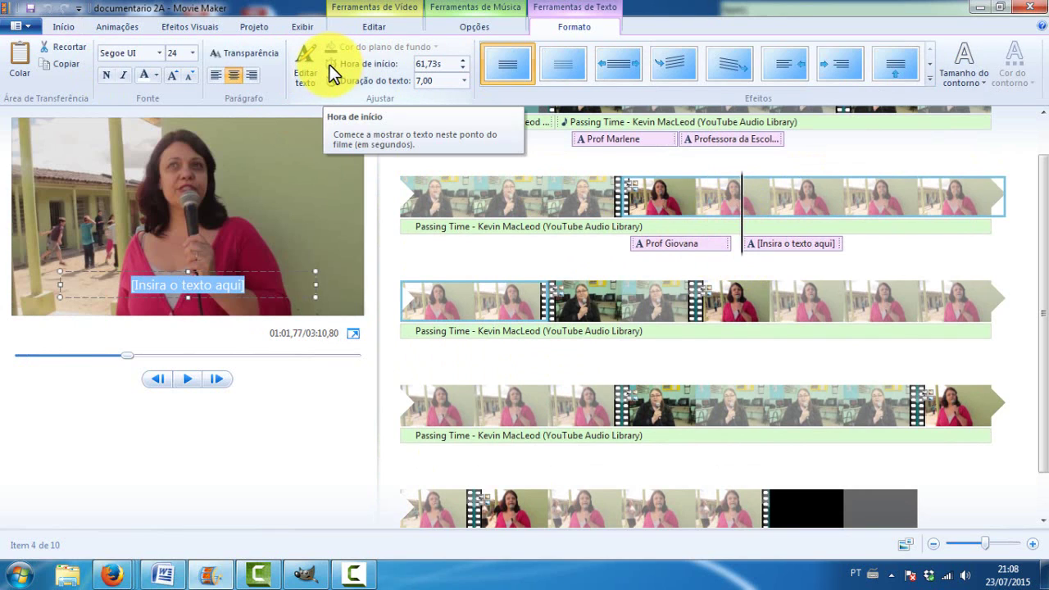
{"action": "type", "text": "Prof da "}
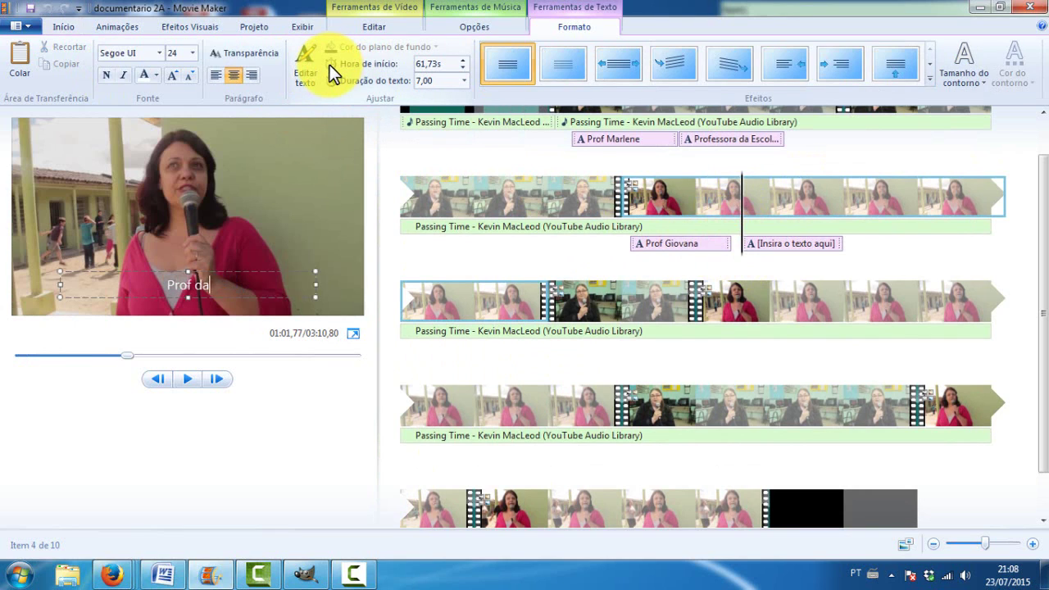
{"action": "type", "text": "Escola h"}
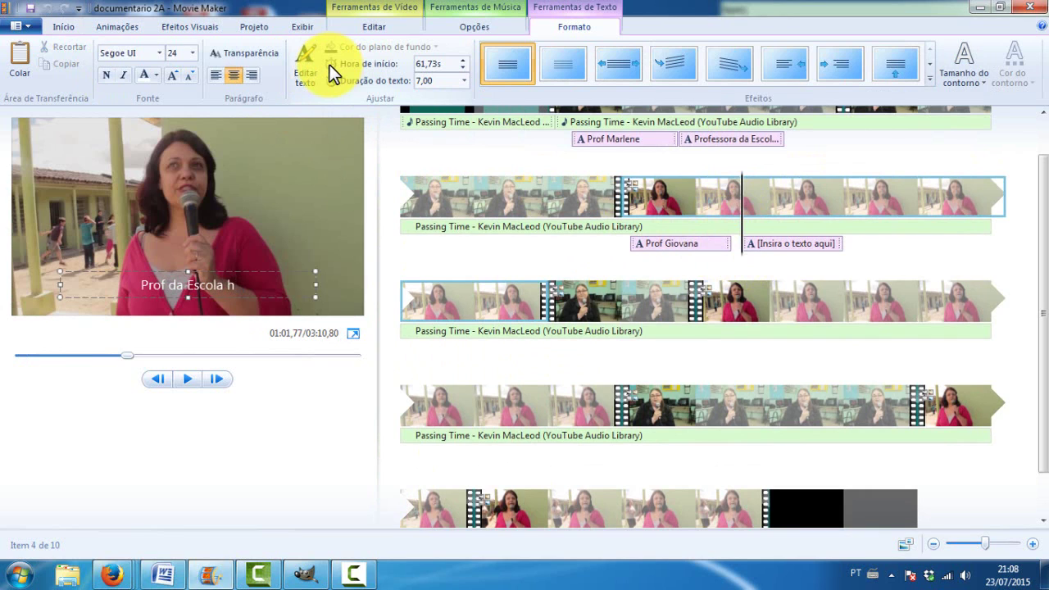
{"action": "type", "text": "á "}
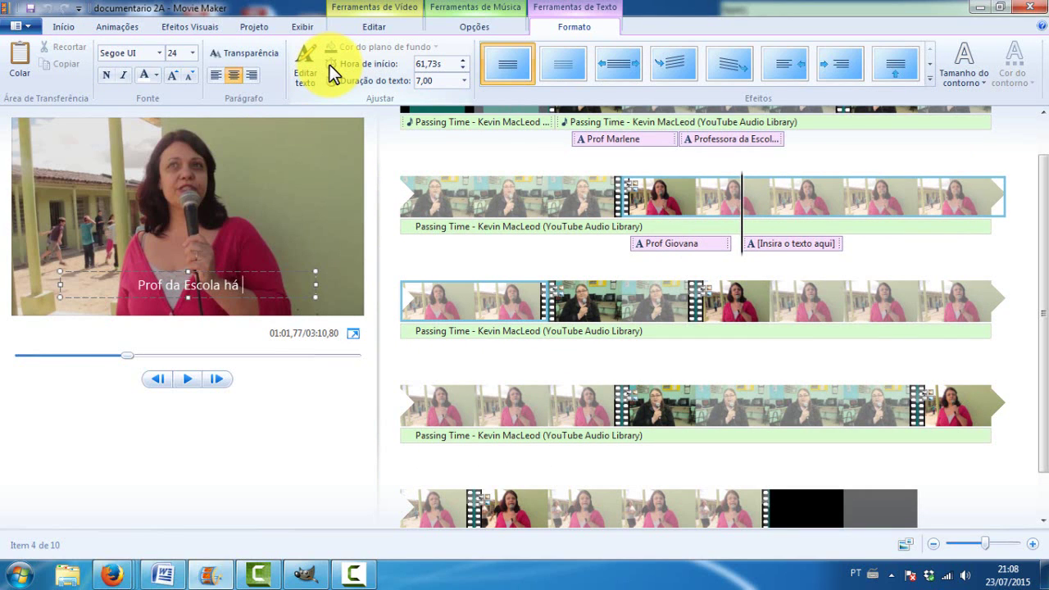
{"action": "type", "text": "23 anos"}
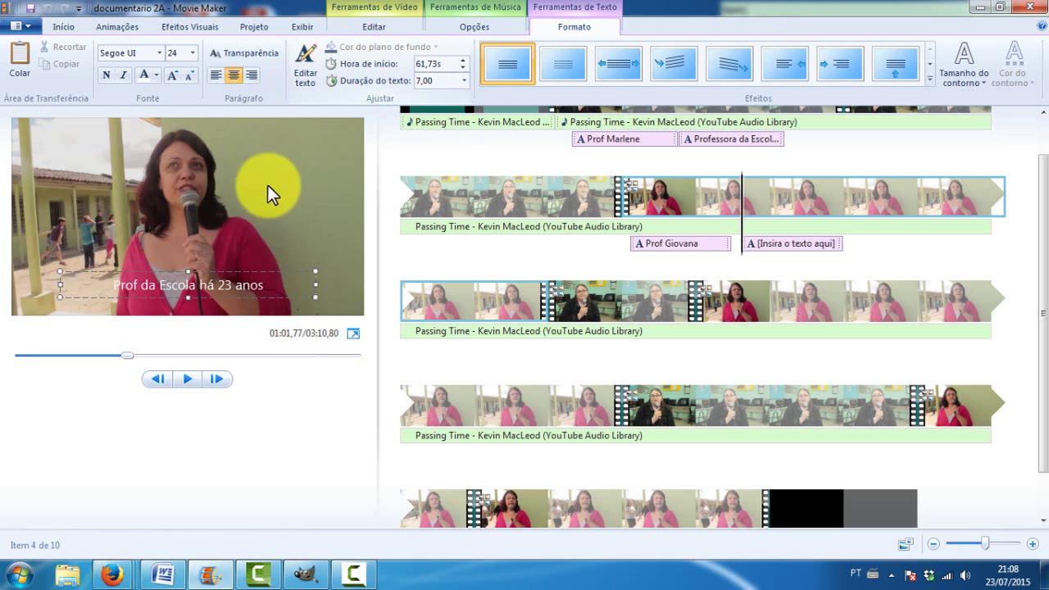
Style the caption bold, yellow, size 26, in Lucida Handwriting
{"action": "left_click_drag", "start_coordinate": [268, 289], "coordinate": [102, 290]}
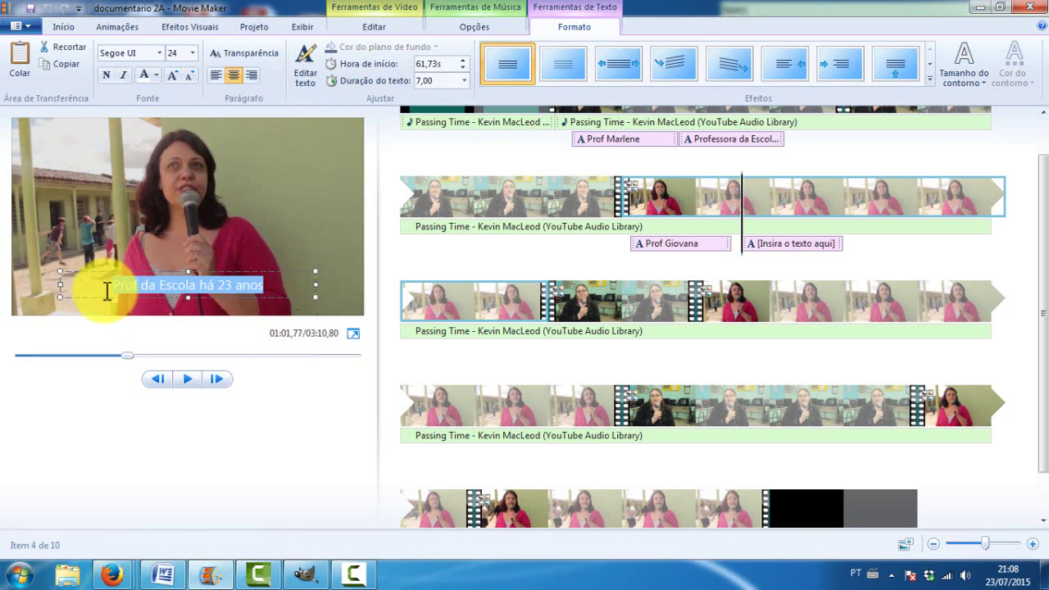
{"action": "left_click", "coordinate": [105, 75]}
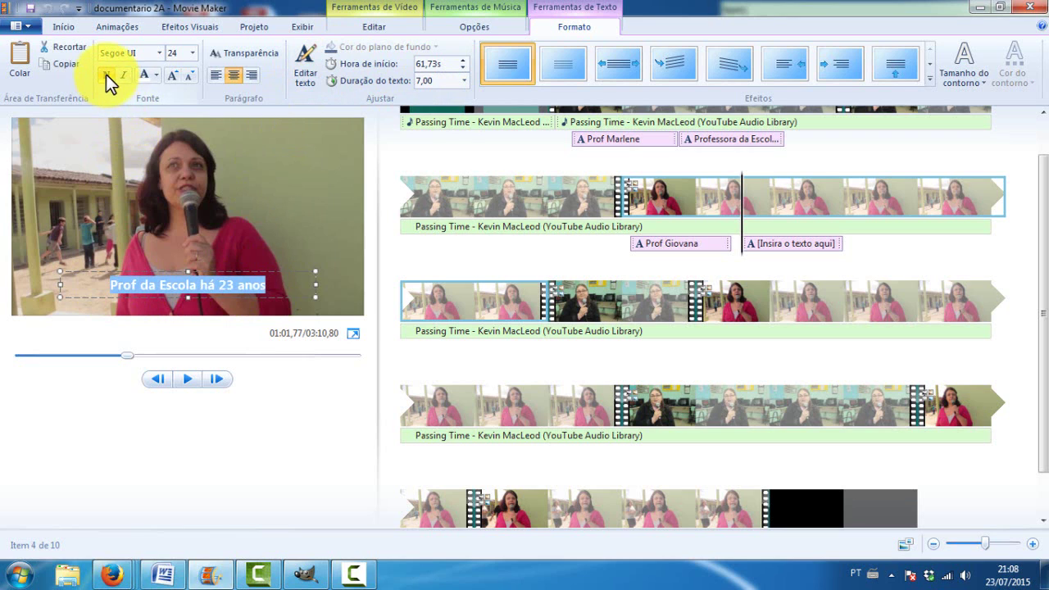
{"action": "left_click", "coordinate": [156, 73]}
{"action": "left_click", "coordinate": [161, 144]}
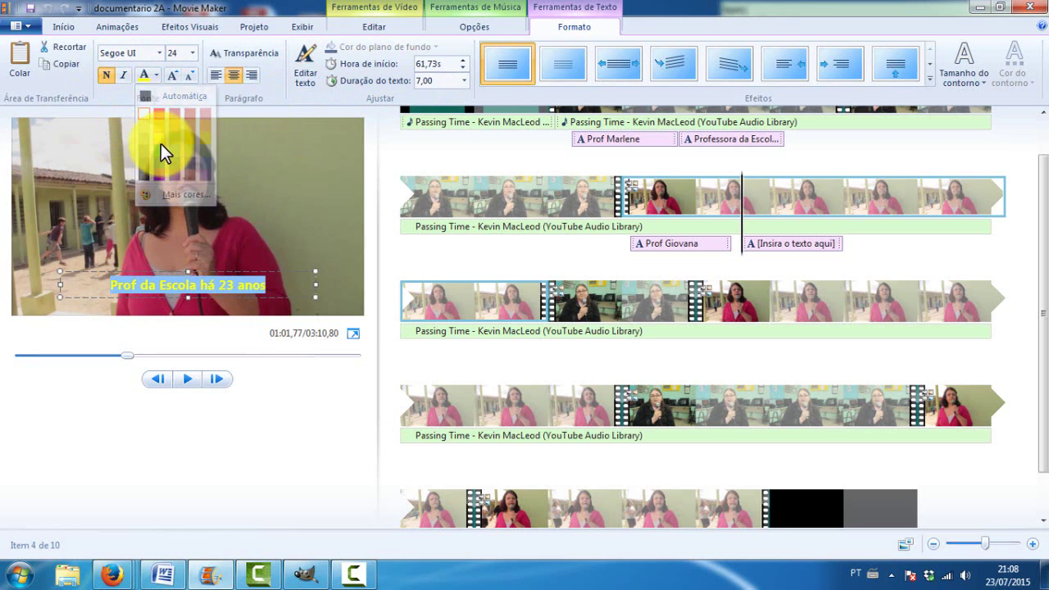
{"action": "left_click", "coordinate": [193, 53]}
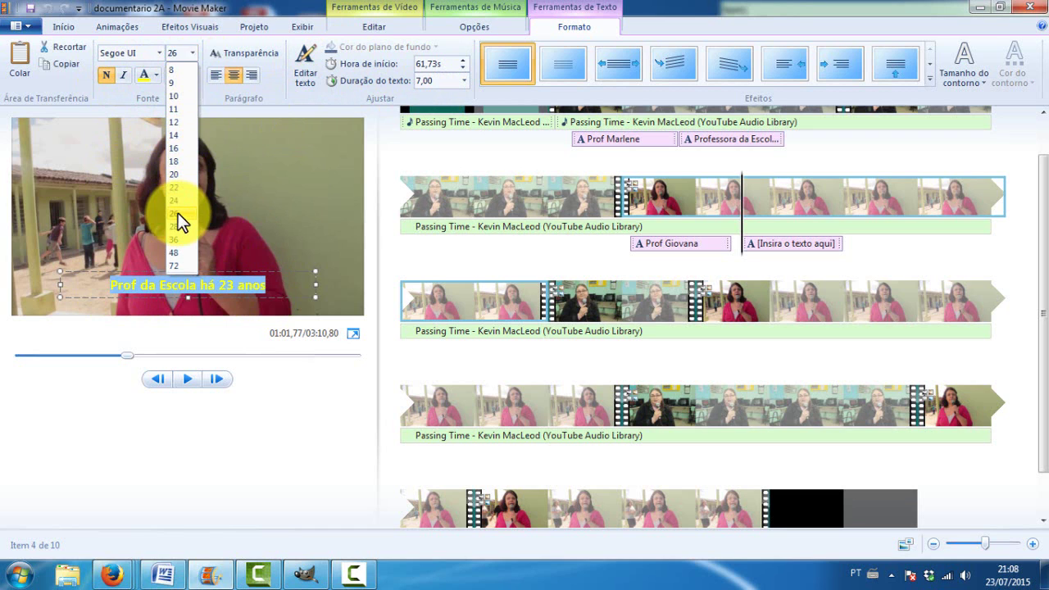
{"action": "left_click", "coordinate": [178, 213]}
{"action": "left_click", "coordinate": [158, 53]}
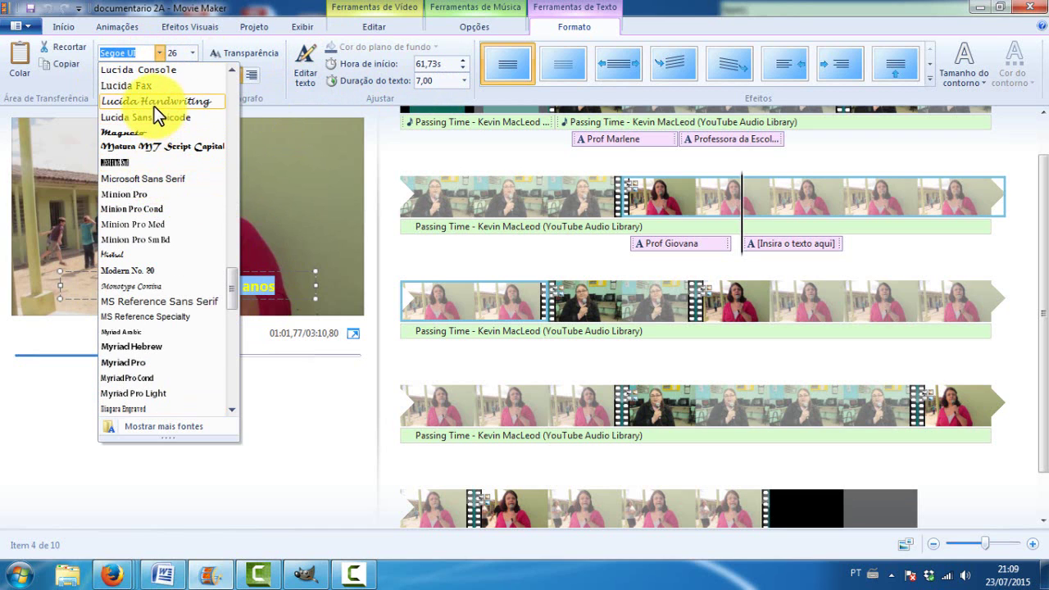
{"action": "left_click", "coordinate": [153, 102]}
Move the caption box lower and further to the right in the frame
{"action": "left_click", "coordinate": [201, 236]}
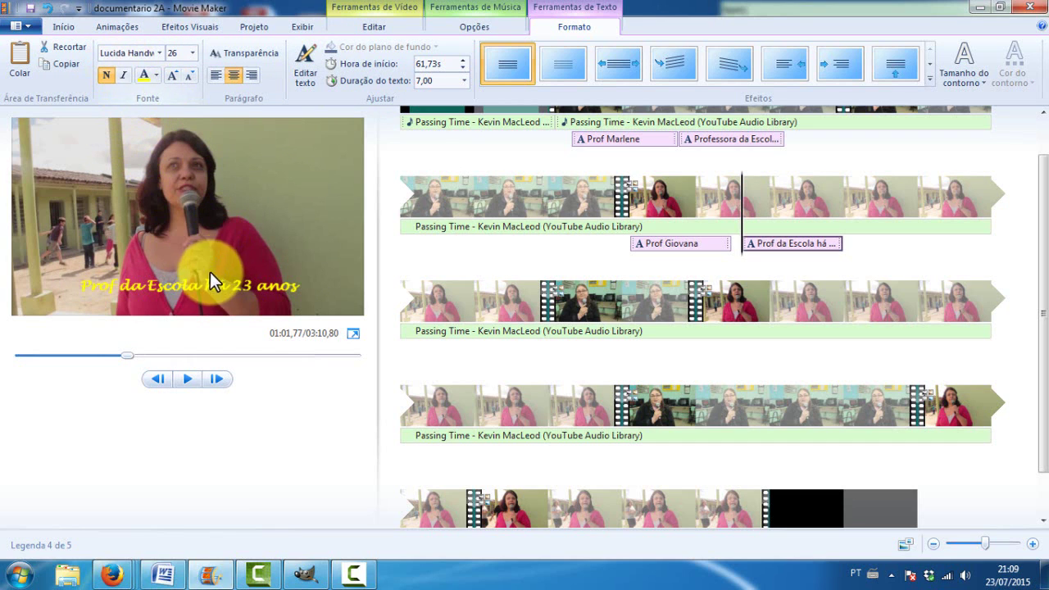
{"action": "left_click", "coordinate": [193, 285]}
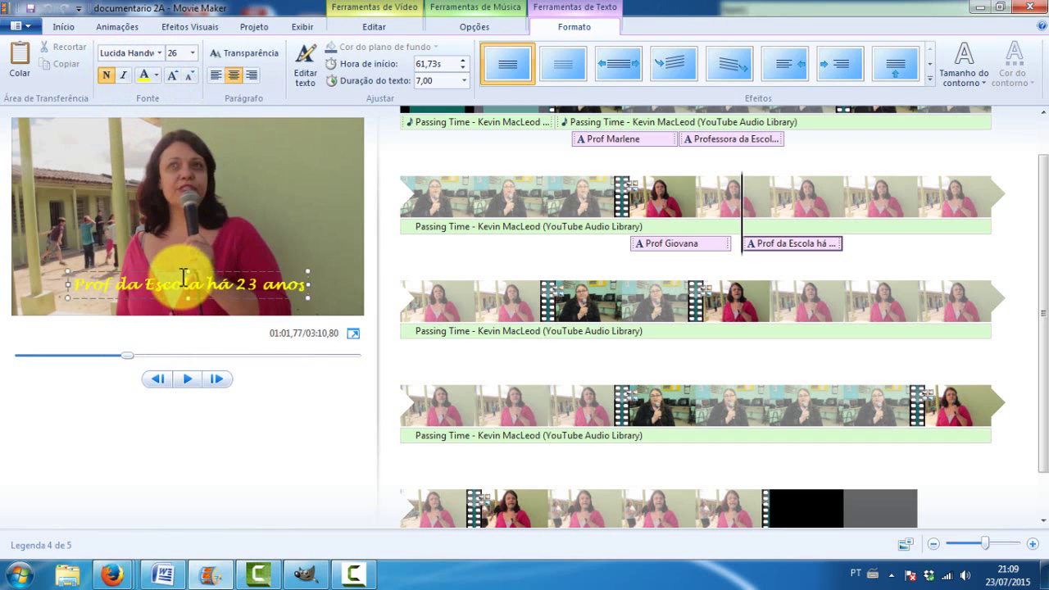
{"action": "mouse_move", "coordinate": [185, 274]}
{"action": "left_mouse_down"}
{"action": "mouse_move", "coordinate": [223, 287]}
{"action": "mouse_move", "coordinate": [177, 276]}
{"action": "left_mouse_up"}
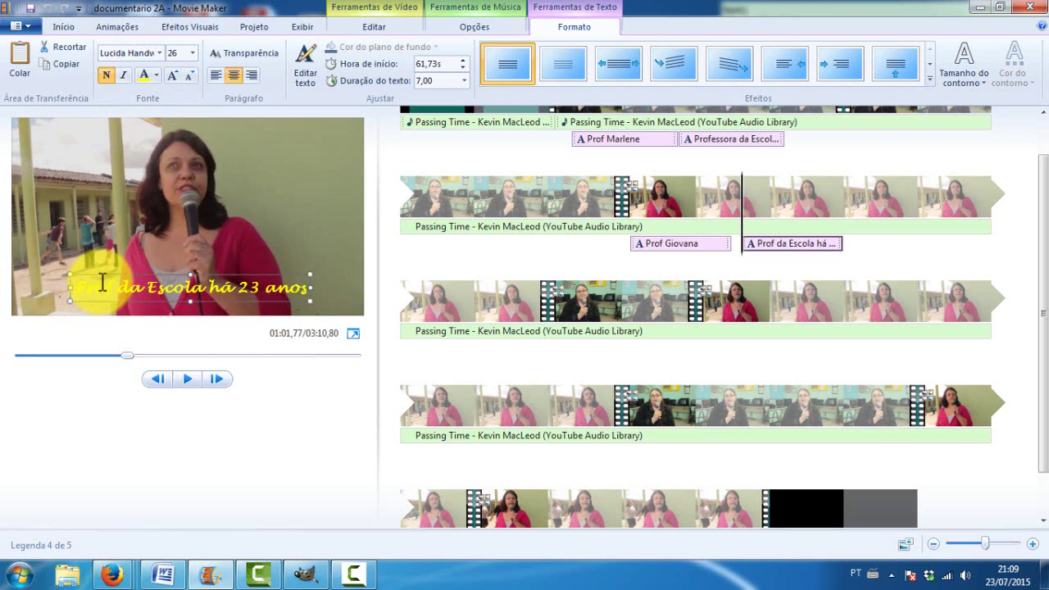
{"action": "left_click_drag", "start_coordinate": [94, 264], "coordinate": [156, 283]}
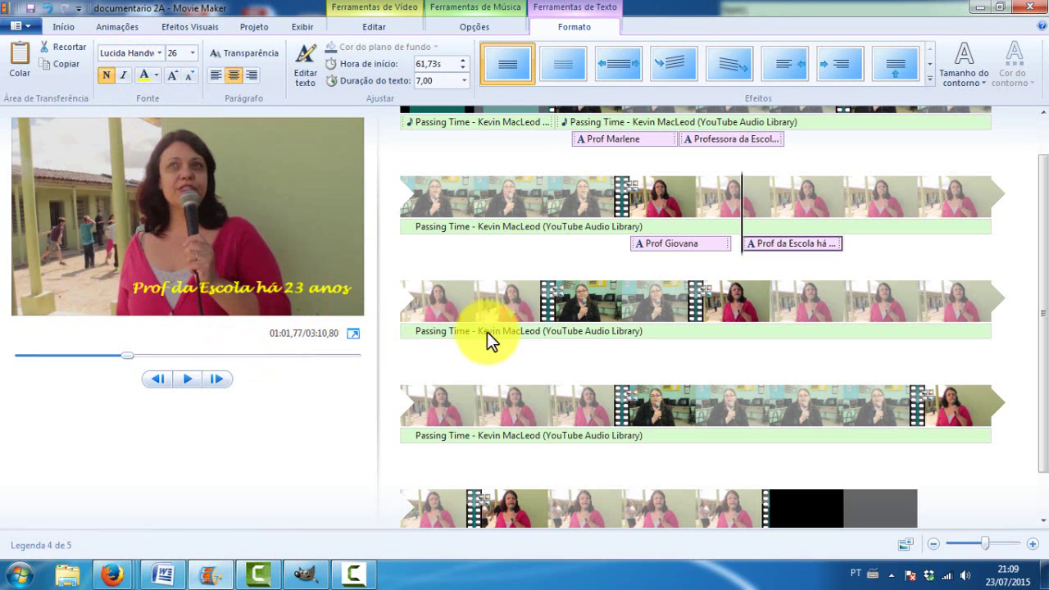
Scroll the storyboard to the end and select the black closing credits clip
{"action": "scroll", "coordinate": [733, 260], "scroll_direction": "up", "scroll_amount": 1}
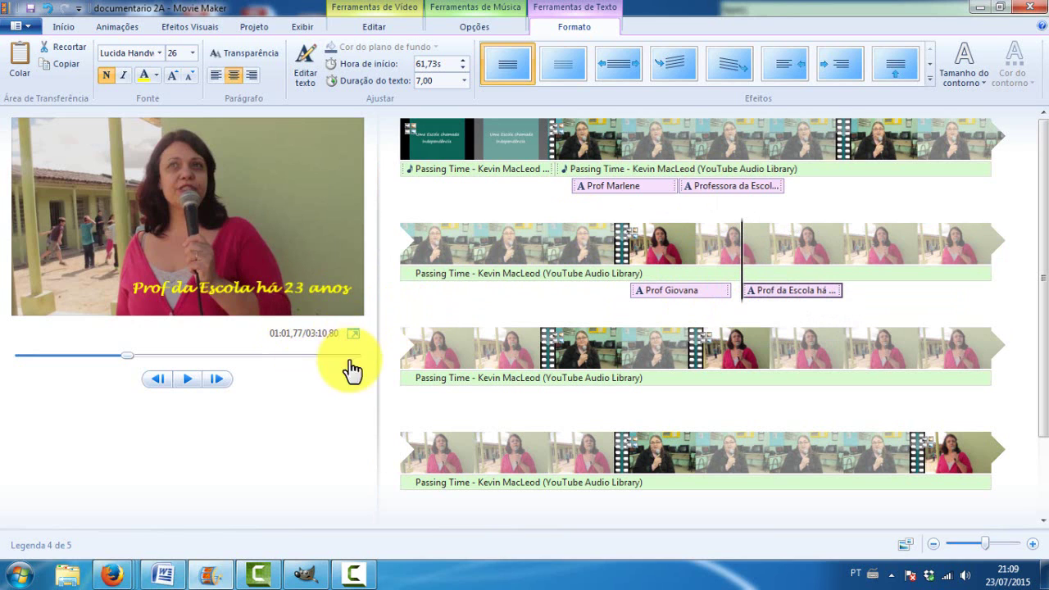
{"action": "scroll", "coordinate": [602, 450], "scroll_direction": "down", "scroll_amount": 2}
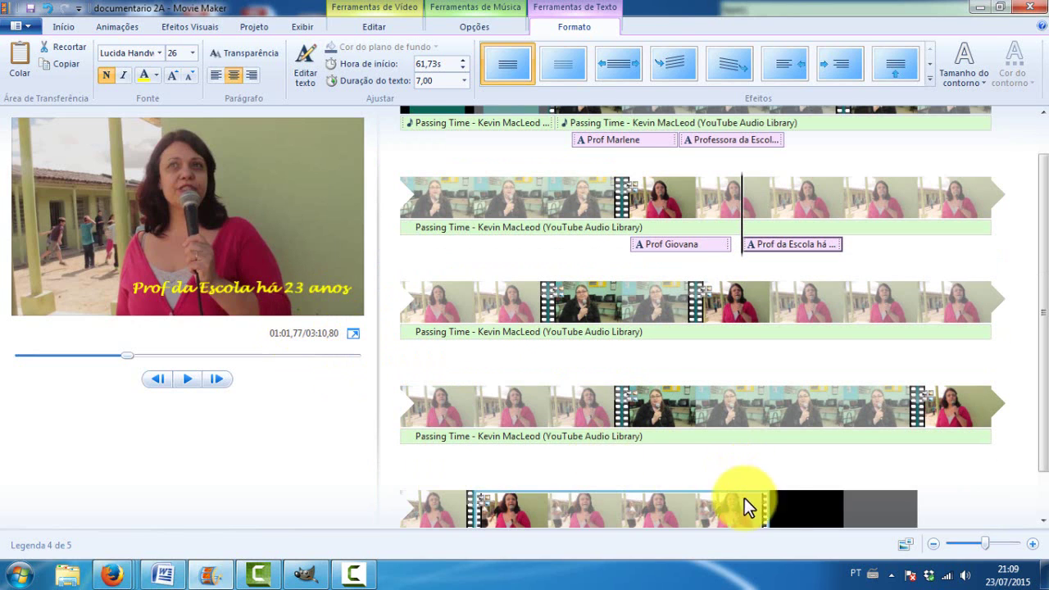
{"action": "left_click", "coordinate": [771, 507]}
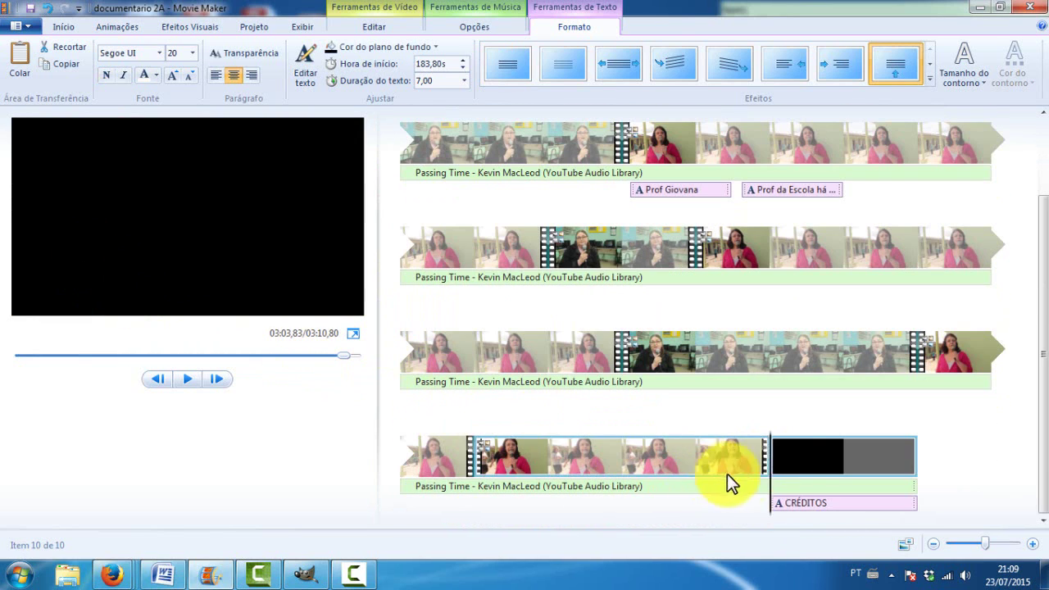
Clear the CRÉDITOS title and placeholder text from the credits clip
{"action": "left_click", "coordinate": [794, 458]}
{"action": "left_click", "coordinate": [151, 238]}
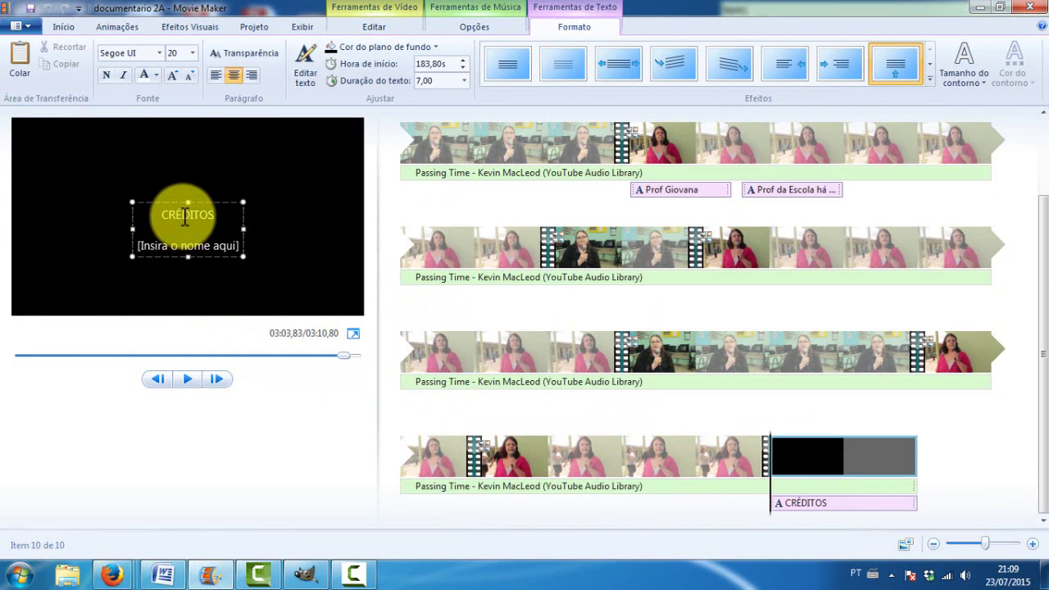
{"action": "double_click", "coordinate": [181, 217]}
{"action": "key", "text": "Delete"}
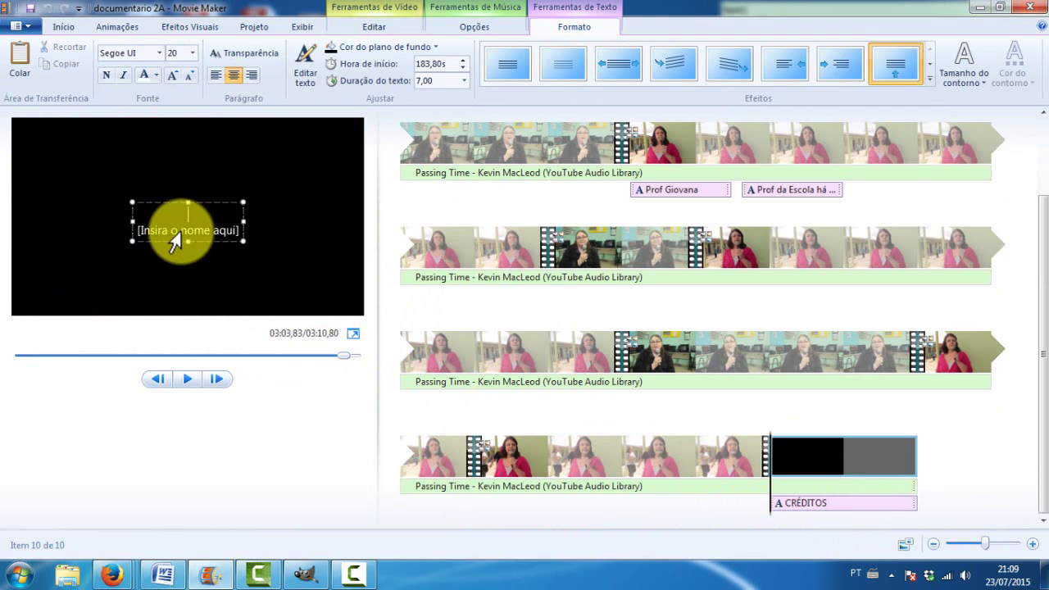
{"action": "key", "text": "Delete"}
{"action": "double_click", "coordinate": [180, 216]}
{"action": "key", "text": "Delete"}
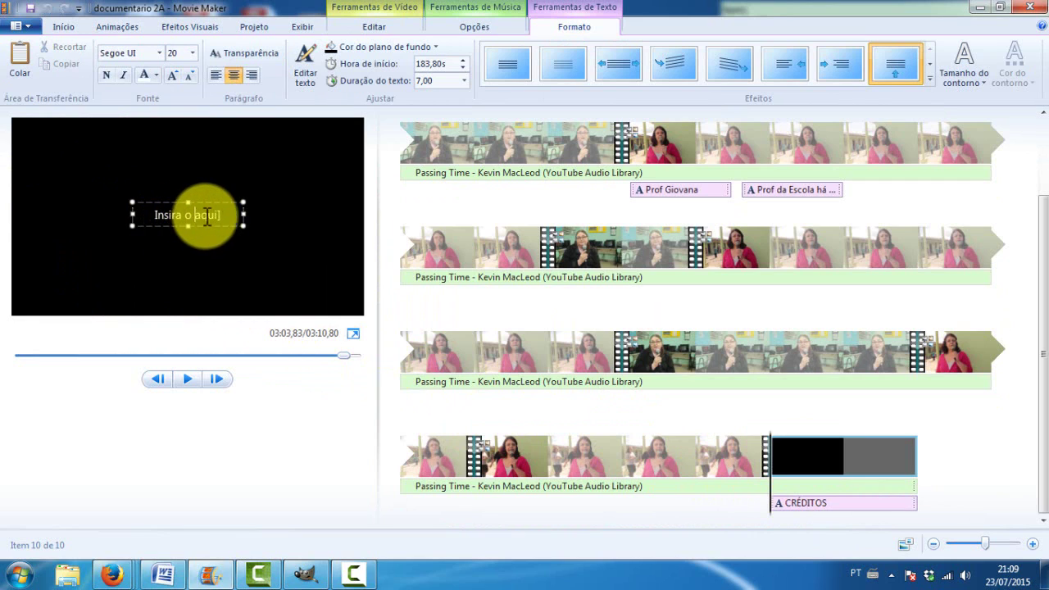
{"action": "left_click_drag", "start_coordinate": [222, 215], "coordinate": [127, 218]}
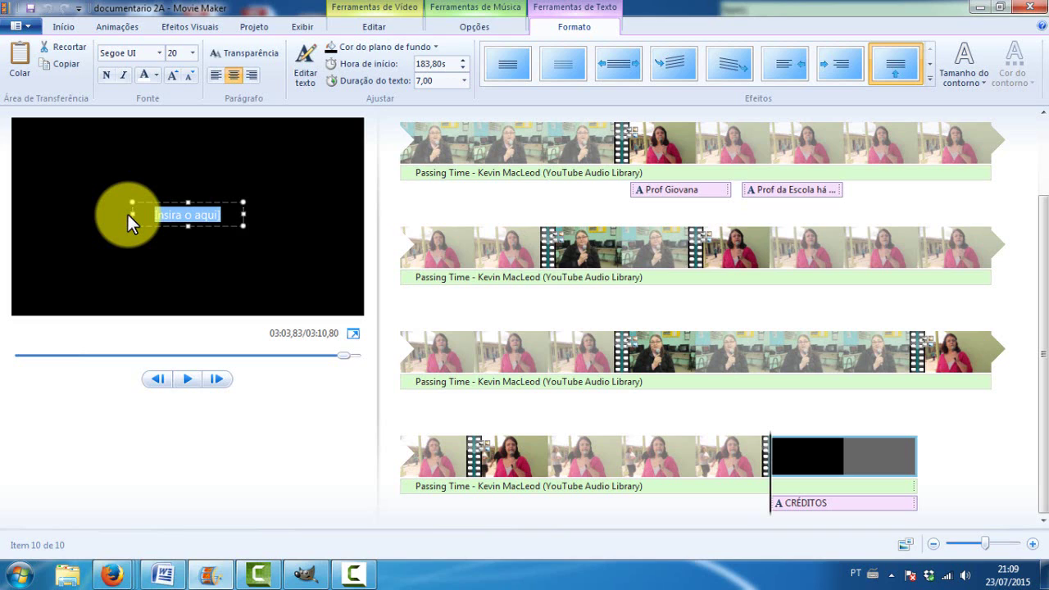
Enter the 'roteiro e direção' and 'Camera' credit lines, each followed by its person's name
{"action": "type", "text": "rotei"}
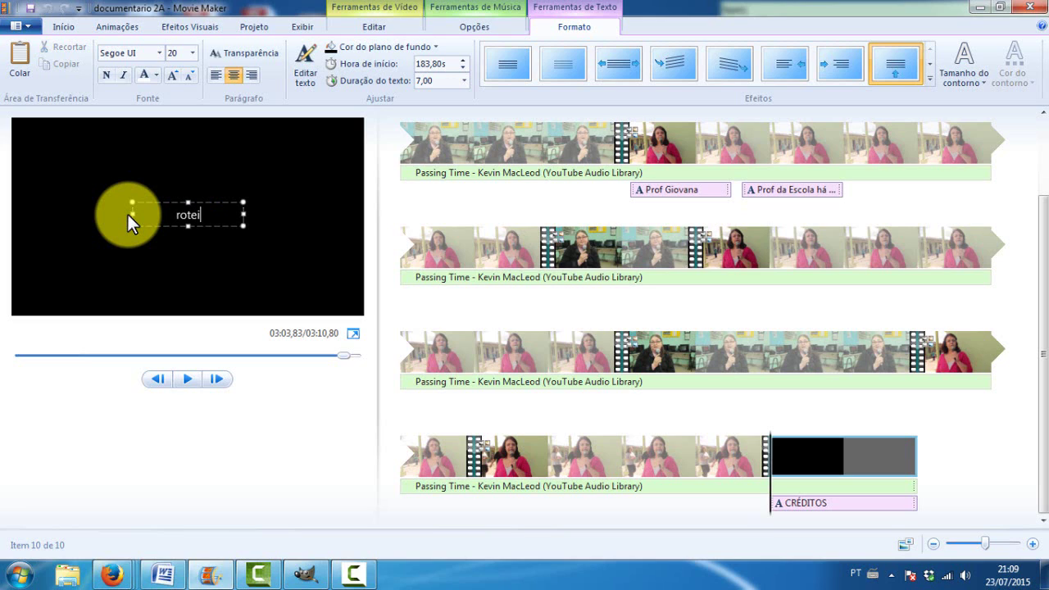
{"action": "type", "text": "ro e direc"}
{"action": "type", "text": "ão"}
{"action": "key", "text": "Return"}
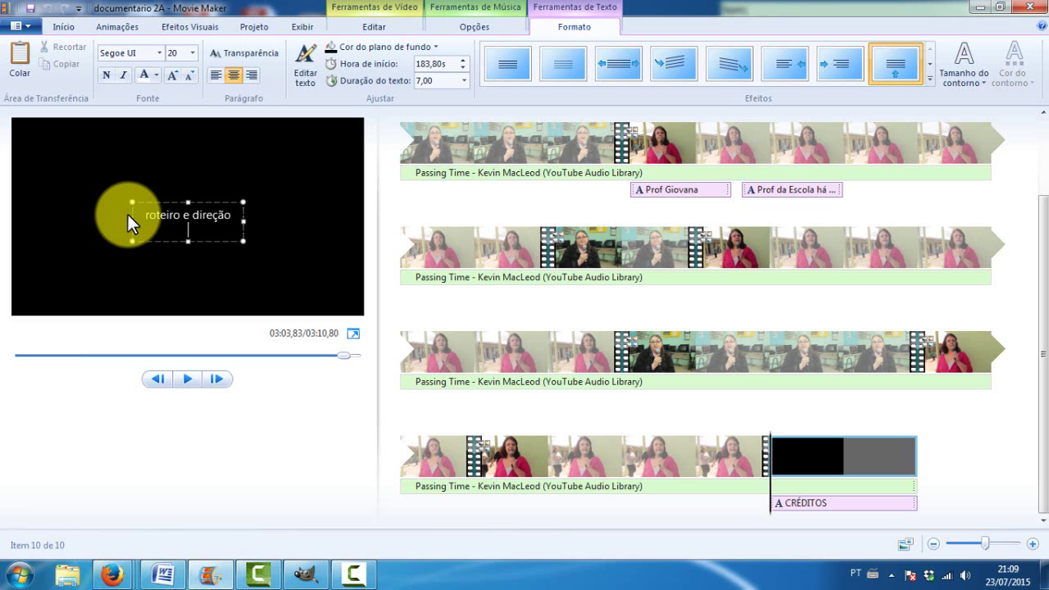
{"action": "type", "text": "Eu"}
{"action": "key", "text": "Return"}
{"action": "key", "text": "Return"}
{"action": "type", "text": "Camer"}
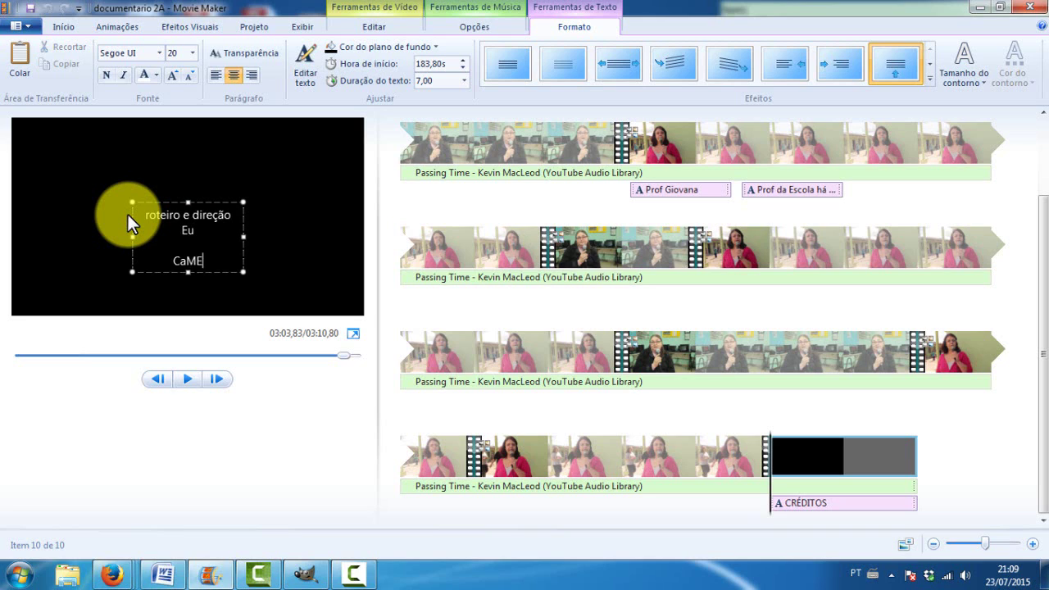
{"action": "key", "text": "BackSpace"}
{"action": "key", "text": "BackSpace"}
{"action": "key", "text": "BackSpace"}
{"action": "type", "text": "mera"}
{"action": "key", "text": "Return"}
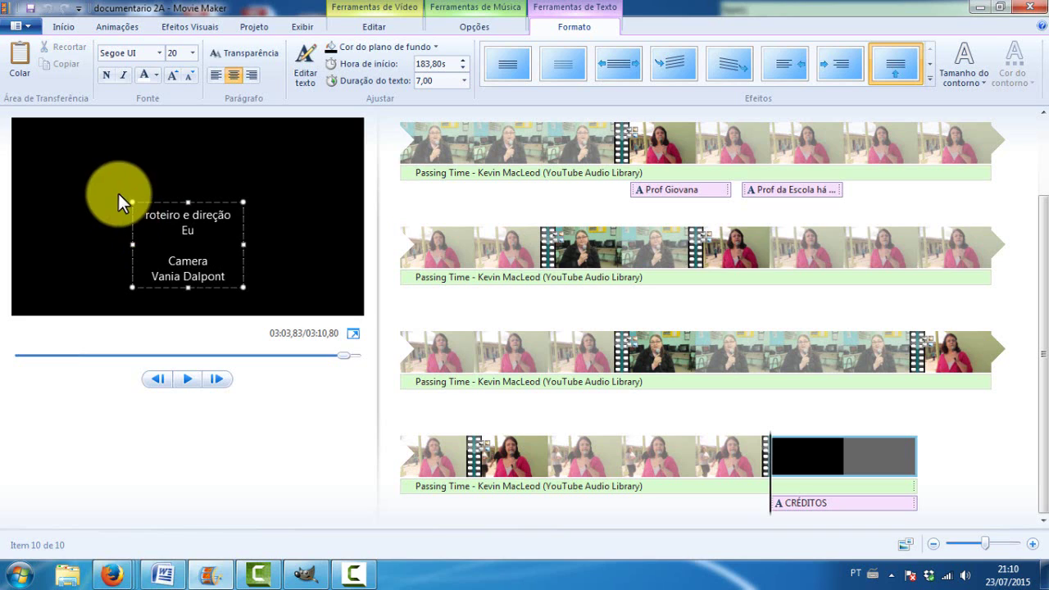
Fix 'Câmera', add the thanks to the bairro Sitio Floresta residents, and open blank lines before it
{"action": "left_click", "coordinate": [176, 261]}
{"action": "key", "text": "Delete"}
{"action": "type", "text": "â"}
{"action": "key", "text": "ctrl+End"}
{"action": "key", "text": "Return"}
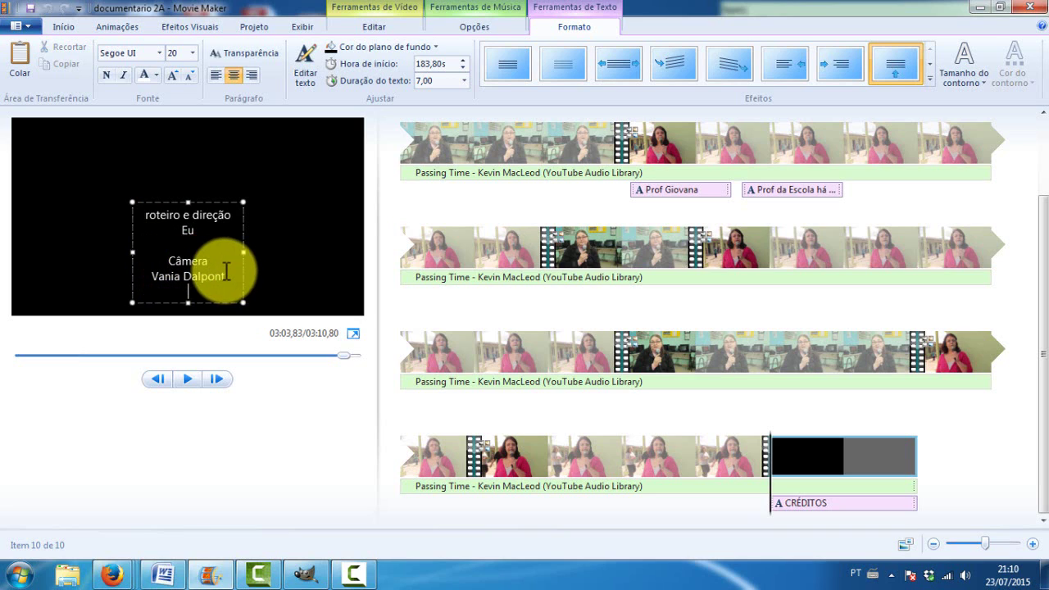
{"action": "key", "text": "Return"}
{"action": "type", "text": "agr"}
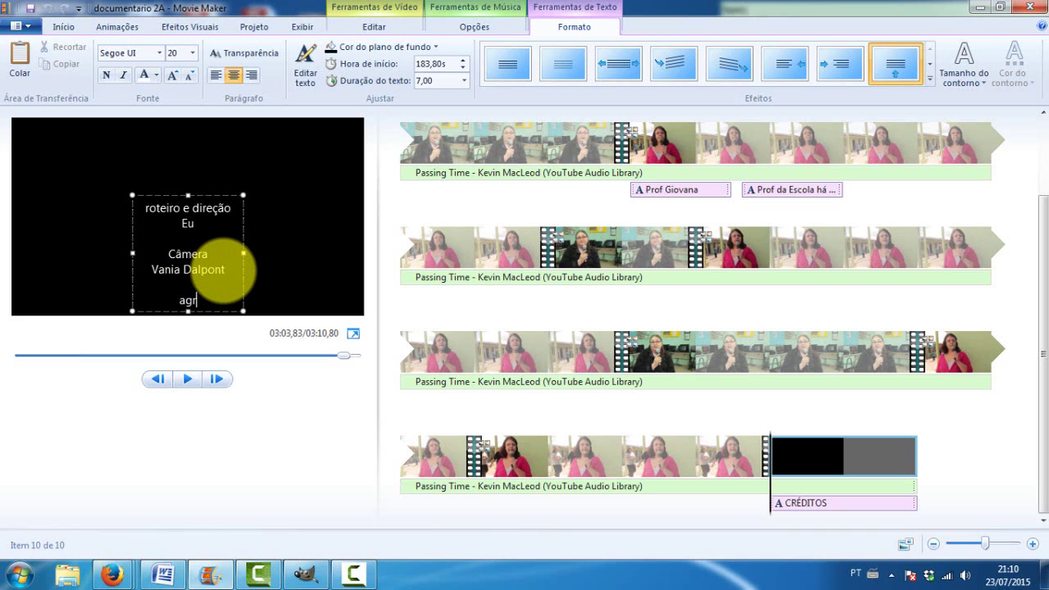
{"action": "type", "text": "adecimento aos"}
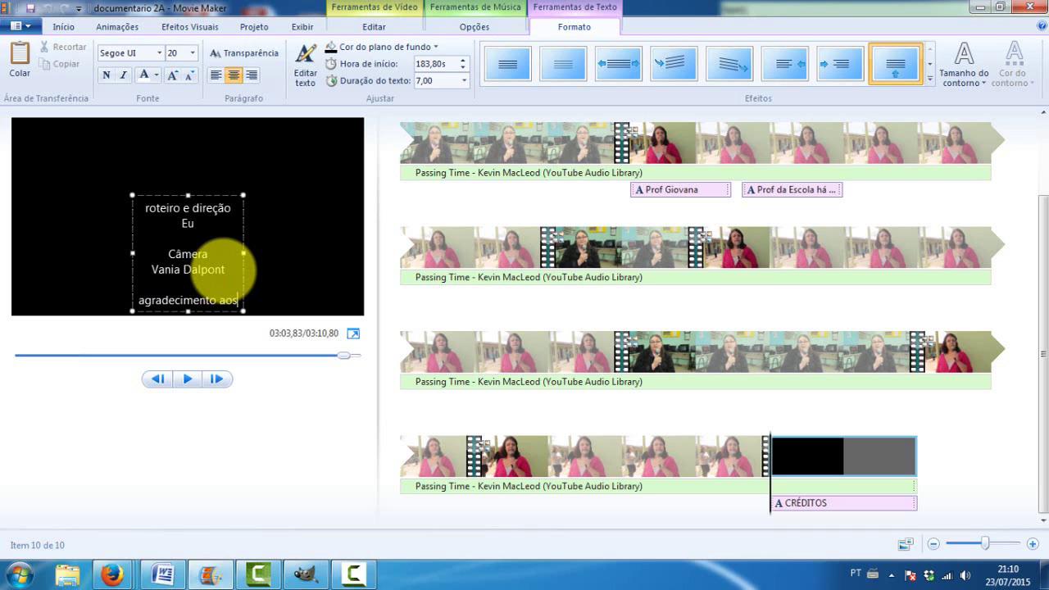
{"action": "type", "text": " moradores d"}
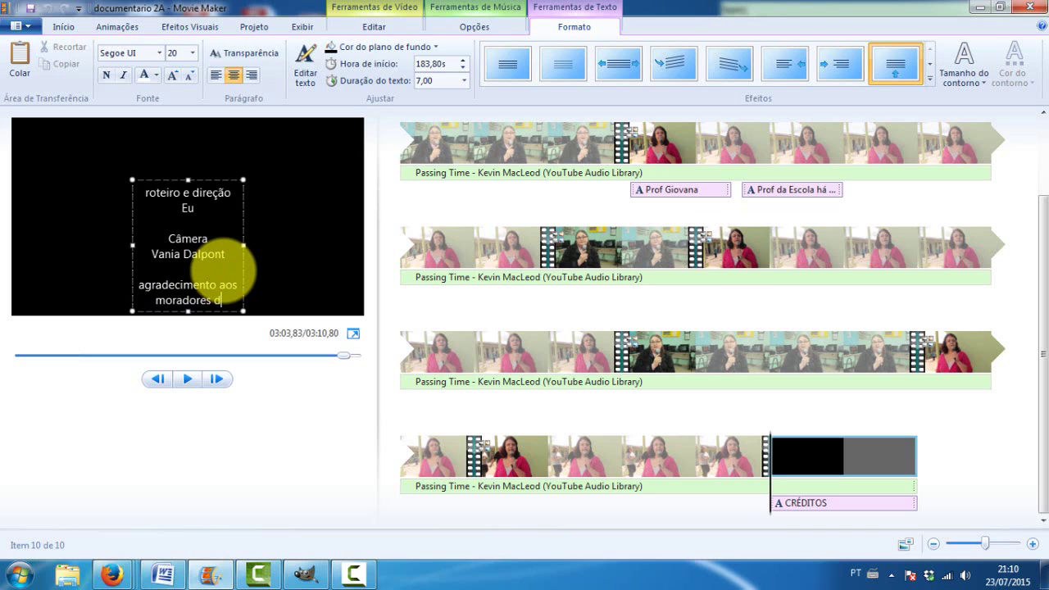
{"action": "type", "text": "o bairro Si"}
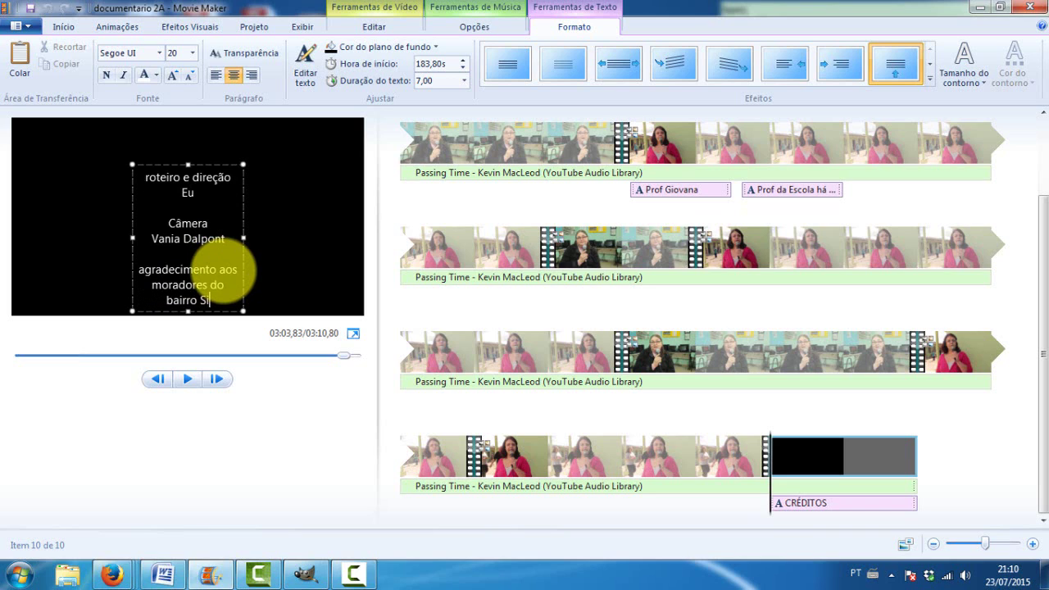
{"action": "type", "text": "tio fllor"}
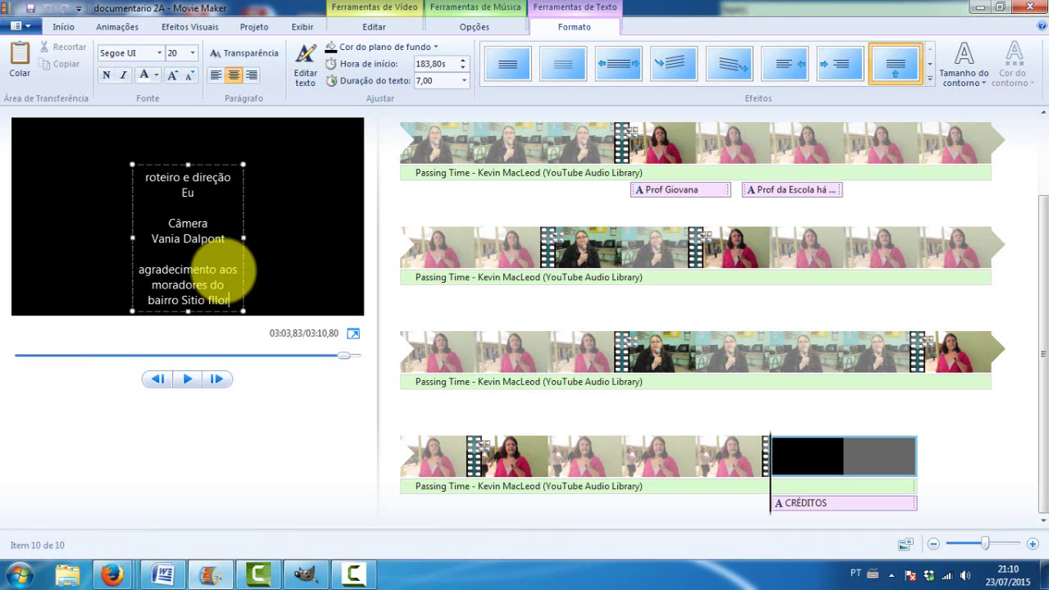
{"action": "type", "text": "esta"}
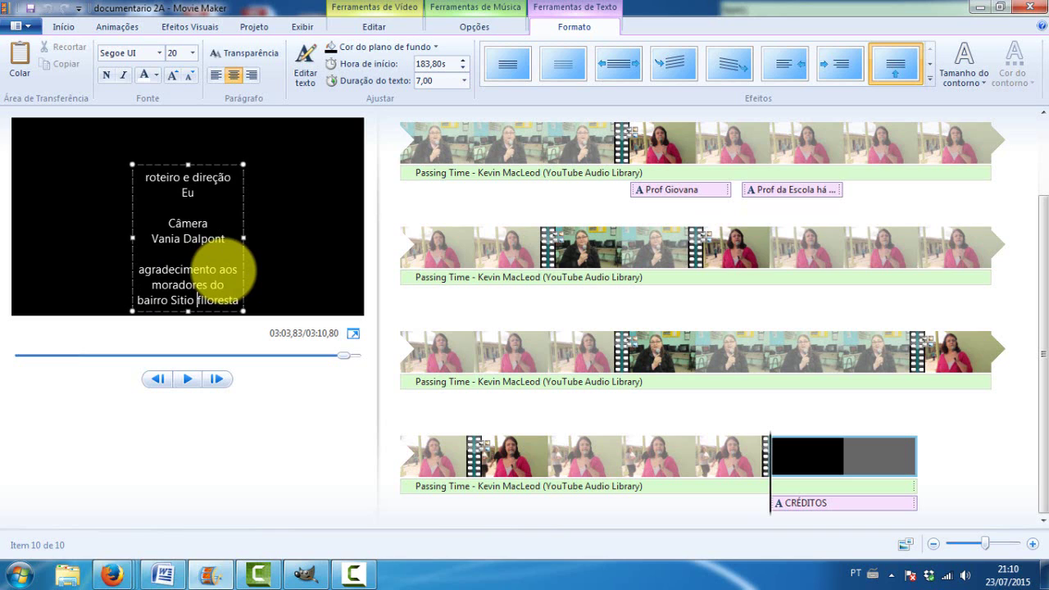
{"action": "type", "text": "F"}
{"action": "key", "text": "Delete"}
{"action": "key", "text": "Delete"}
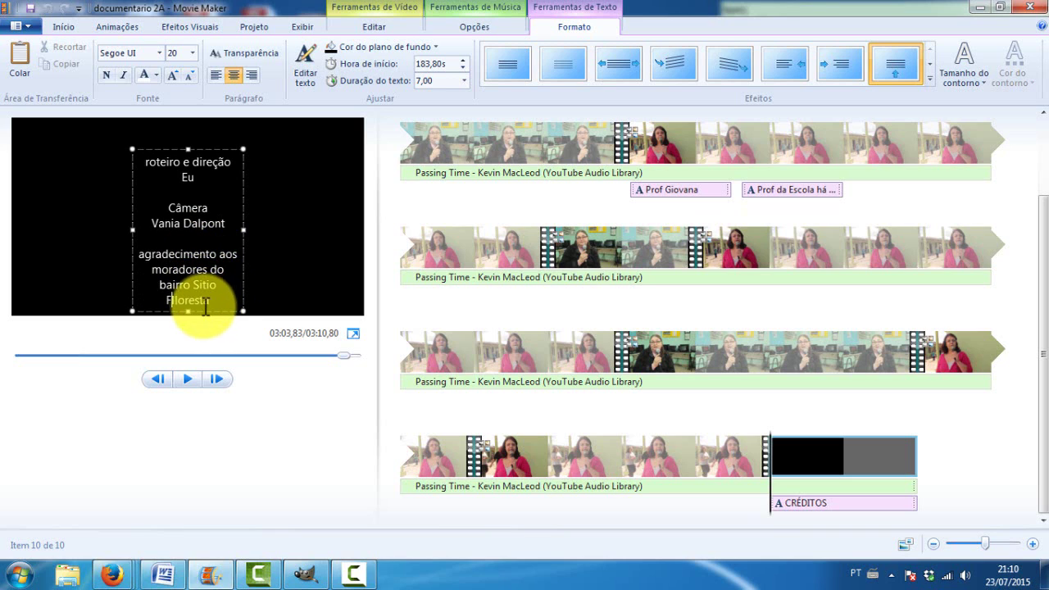
{"action": "key", "text": "Return"}
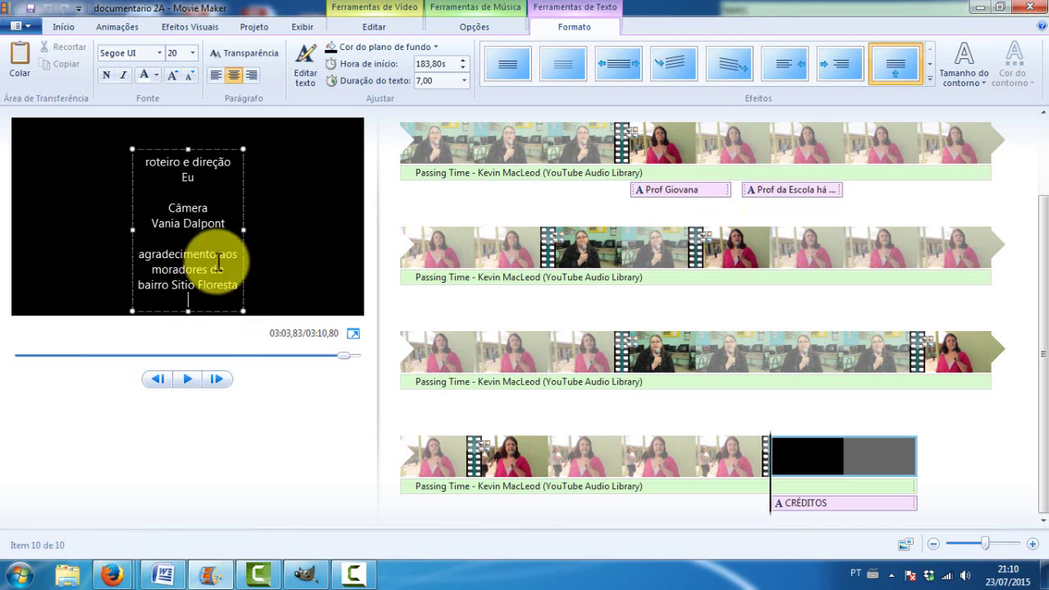
{"action": "left_click", "coordinate": [209, 237]}
{"action": "key", "text": "Return"}
{"action": "key", "text": "Return"}
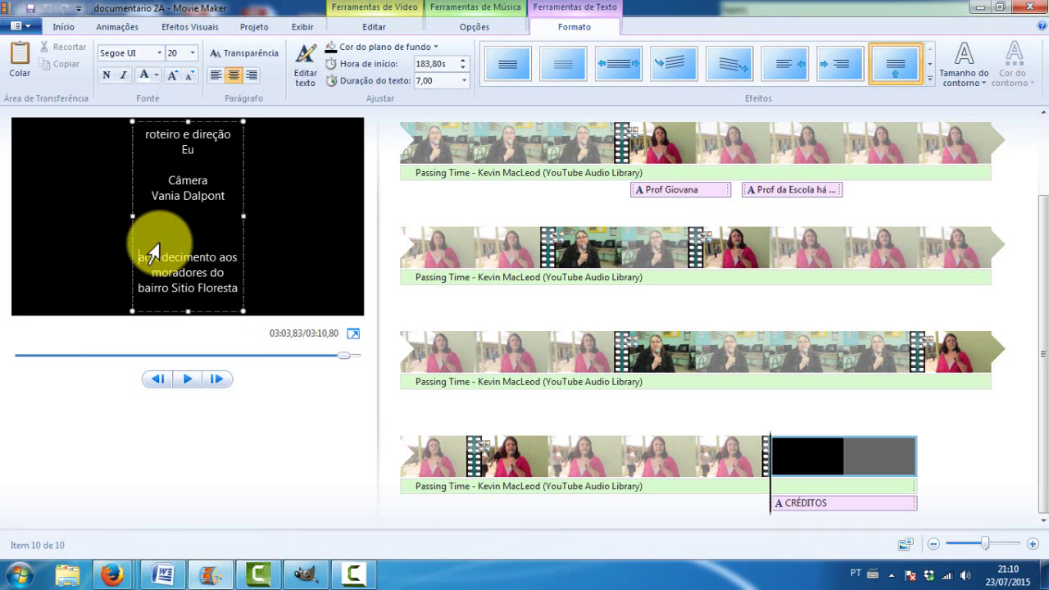
Capitalise 'Agradecimento' and add the lines 'Música livre retirada do site You tube' and 'Passing Time'
{"action": "key", "text": "Delete"}
{"action": "type", "text": "A"}
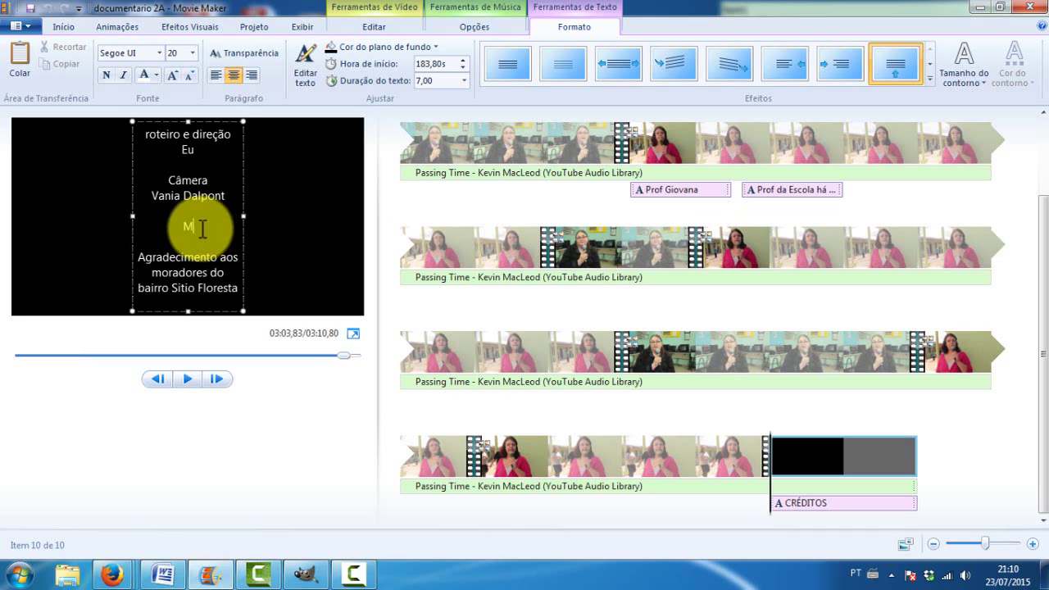
{"action": "type", "text": "Música"}
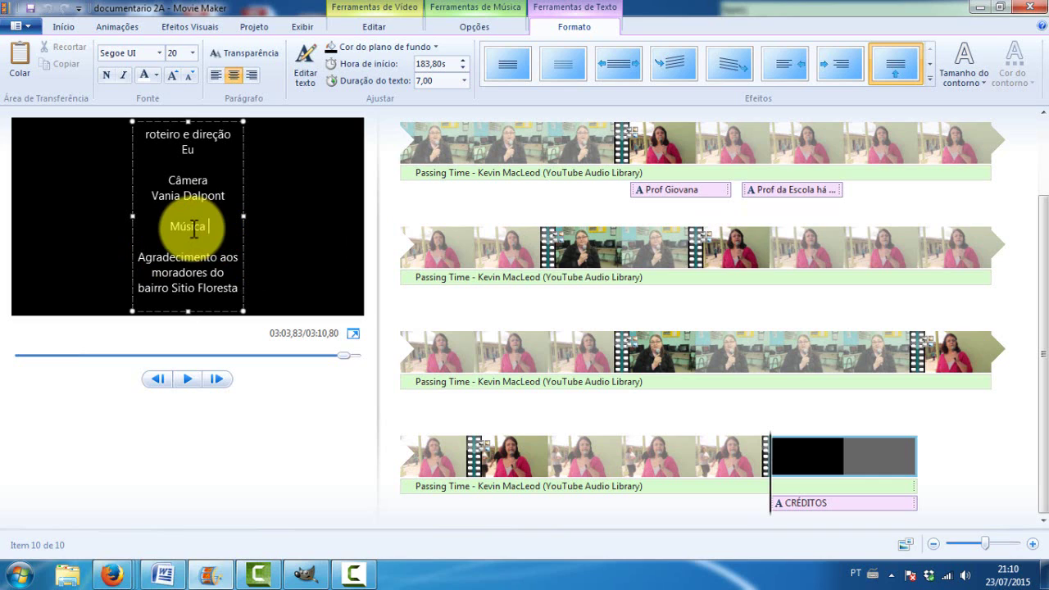
{"action": "type", "text": " livre retirada d"}
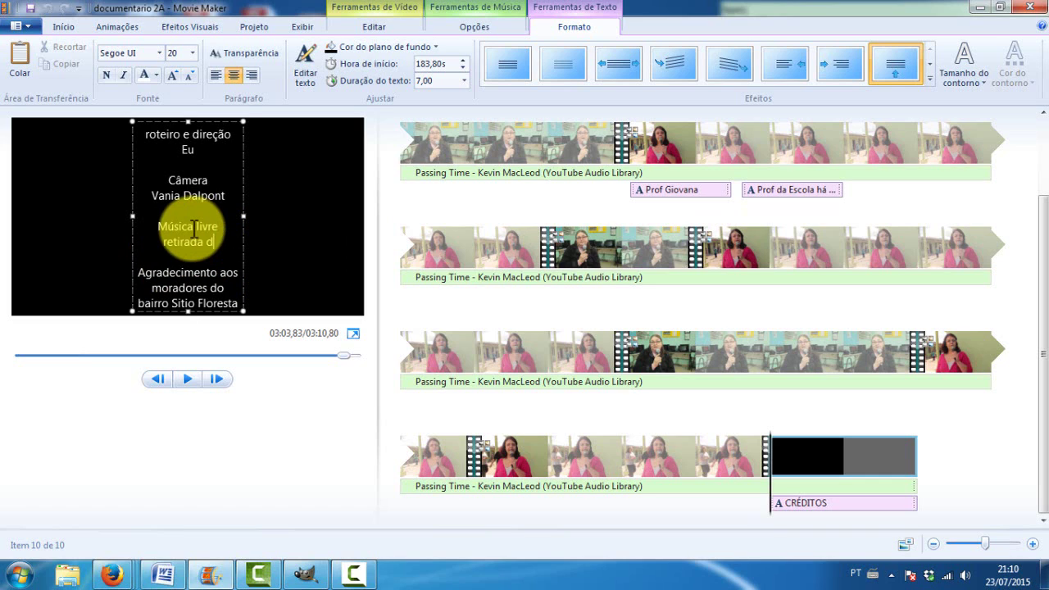
{"action": "type", "text": "o site Y"}
{"action": "type", "text": "ou tu"}
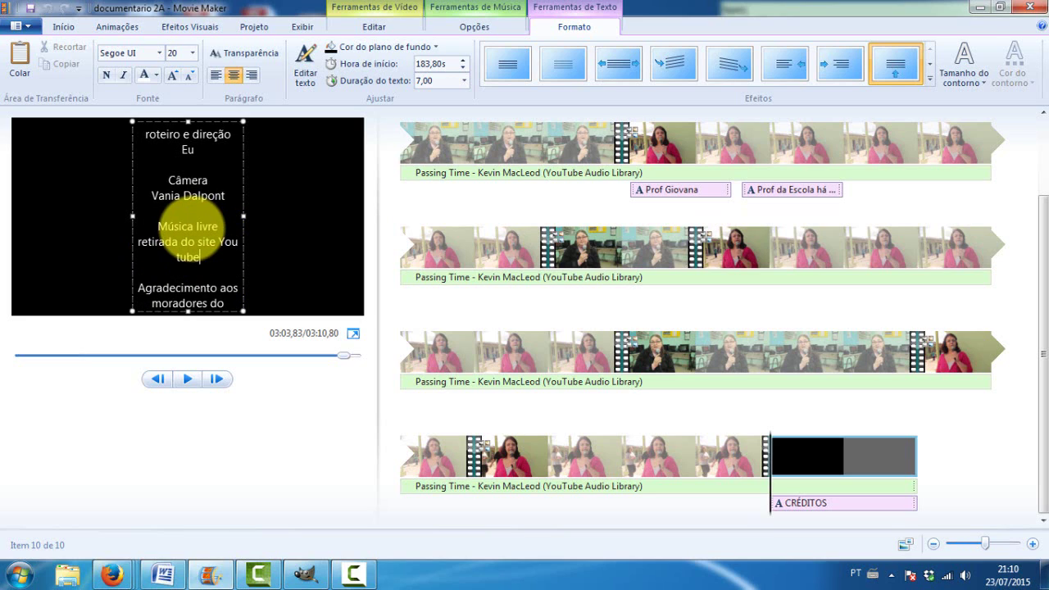
{"action": "type", "text": "be"}
{"action": "key", "text": "Return"}
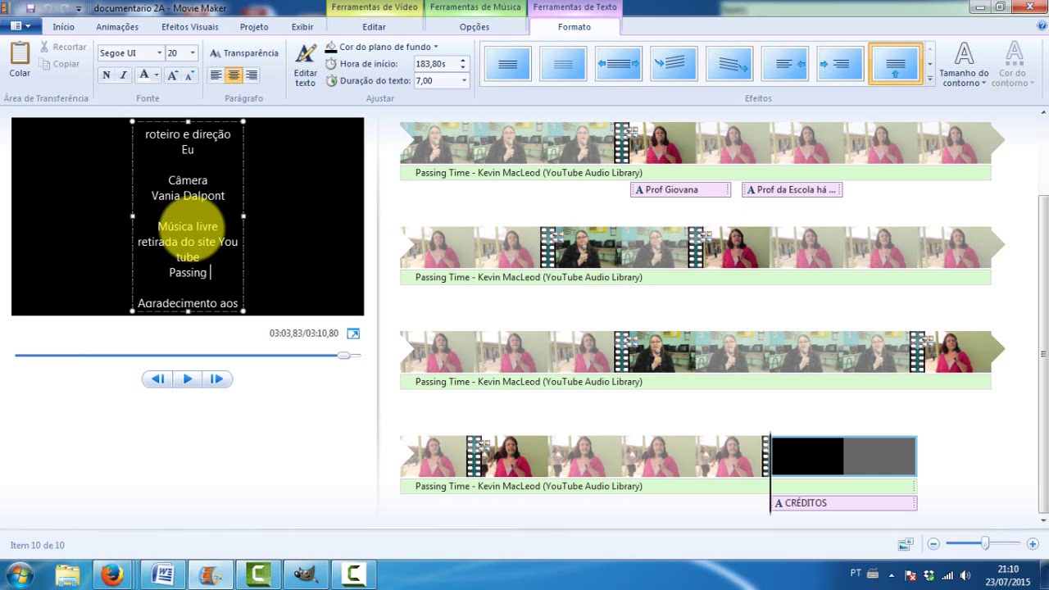
{"action": "type", "text": "Passing time"}
{"action": "key", "text": "Down"}
{"action": "key", "text": "Down"}
{"action": "key", "text": "Down"}
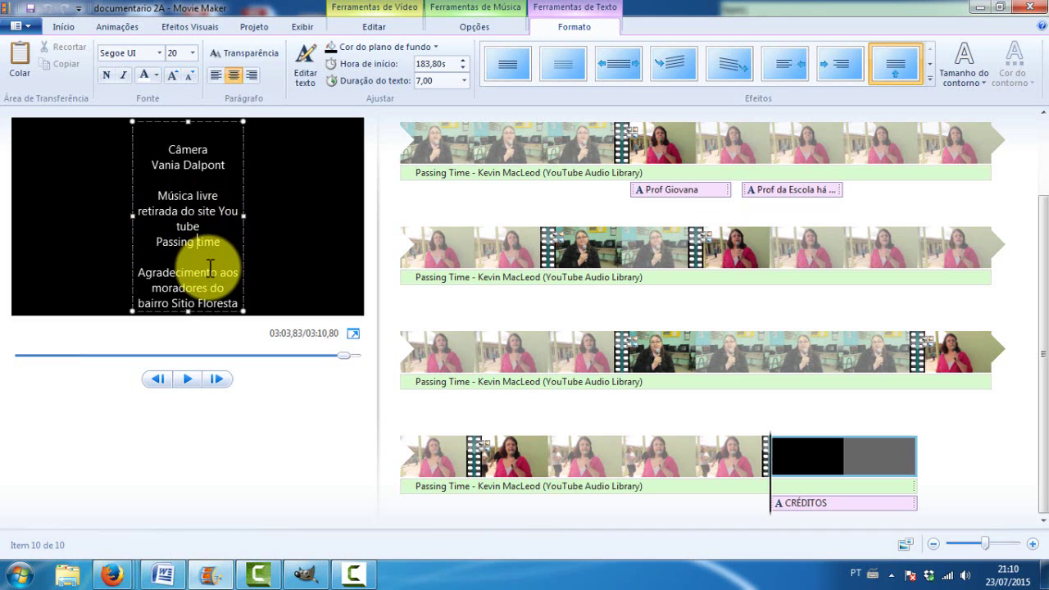
{"action": "key", "text": "Delete"}
{"action": "type", "text": "T"}
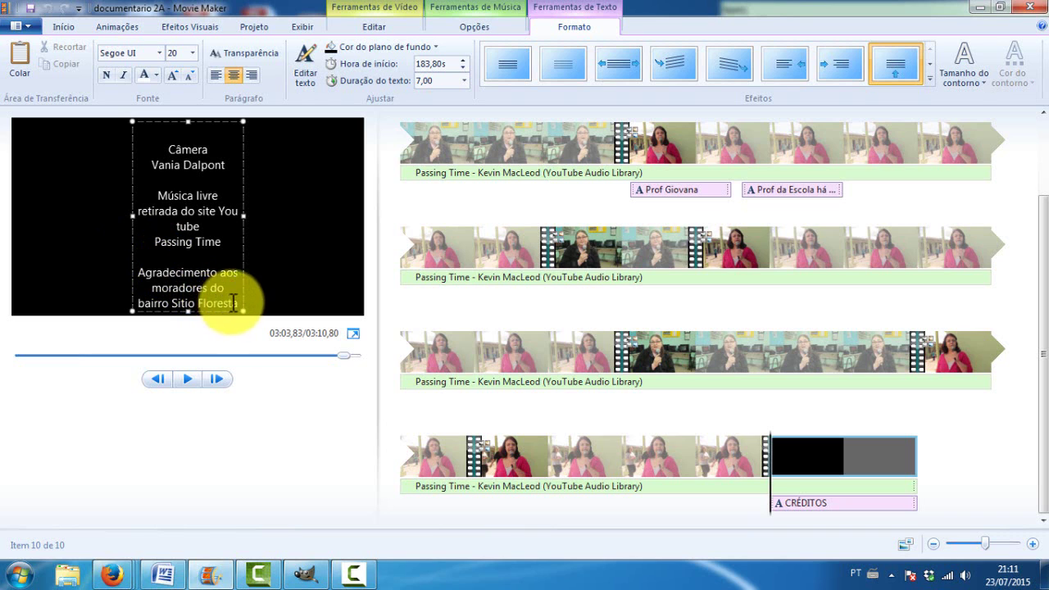
{"action": "left_click", "coordinate": [757, 510]}
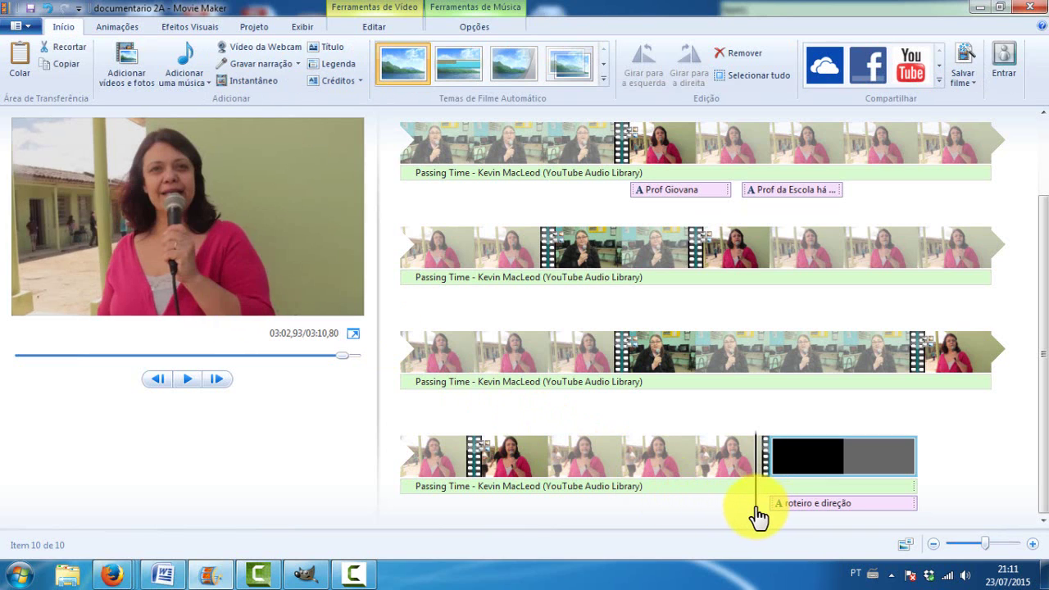
{"action": "key", "text": "space"}
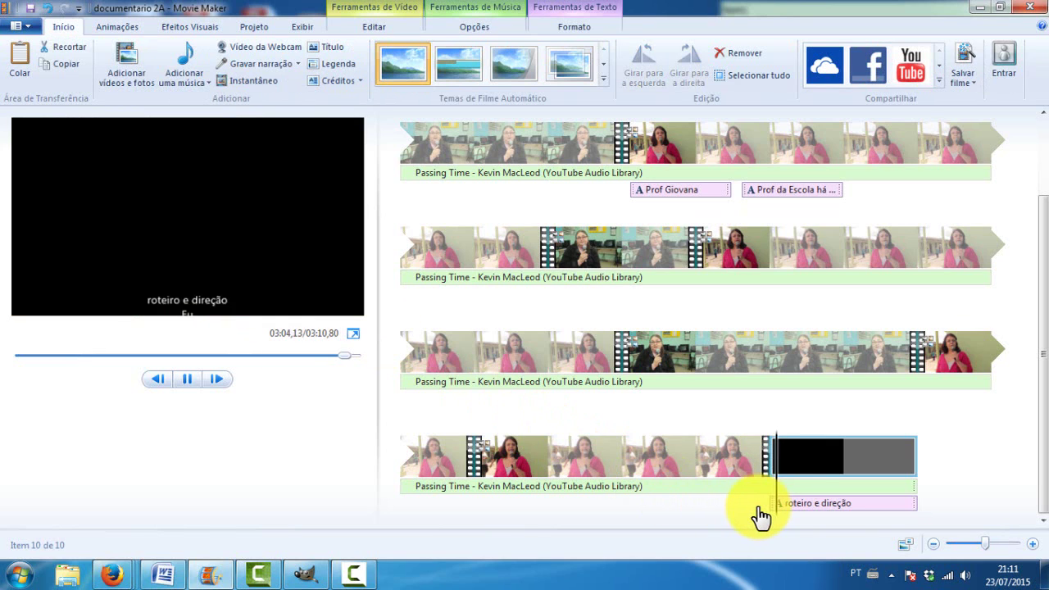
{"action": "key", "text": "space"}
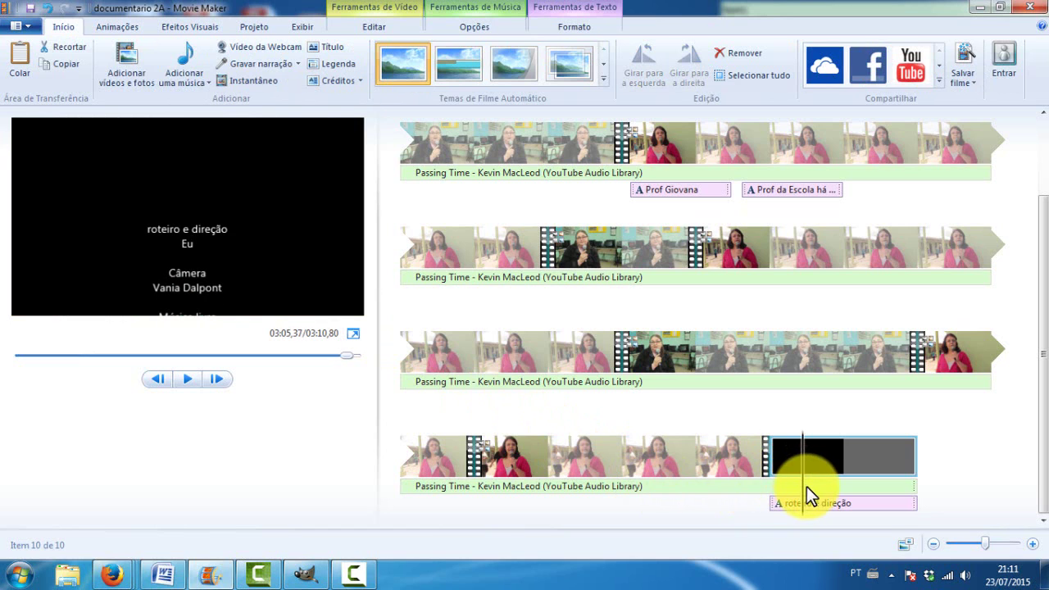
{"action": "left_click_drag", "start_coordinate": [798, 495], "coordinate": [594, 486]}
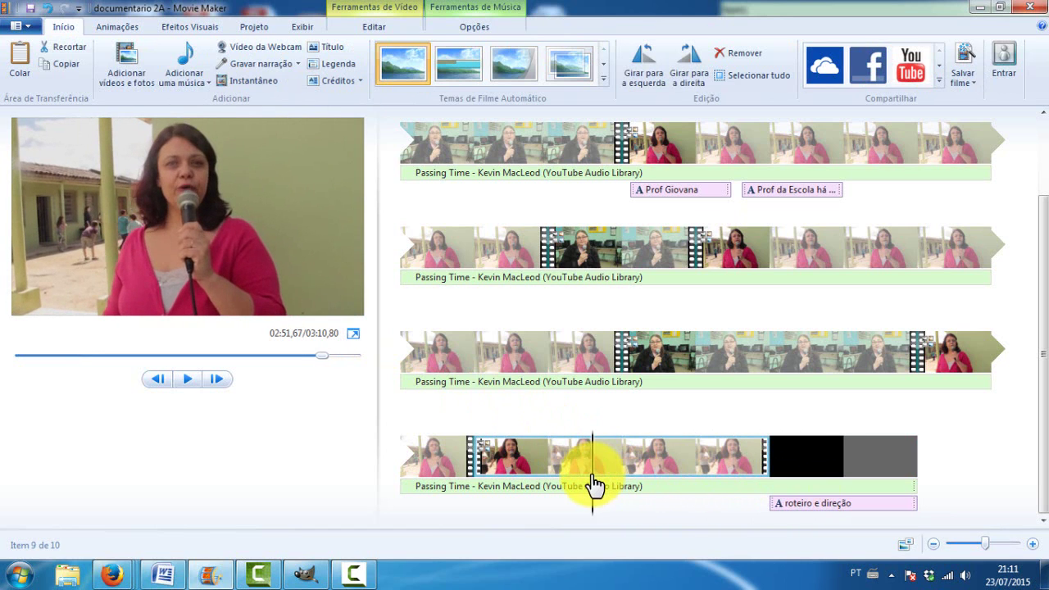
{"action": "key", "text": "space"}
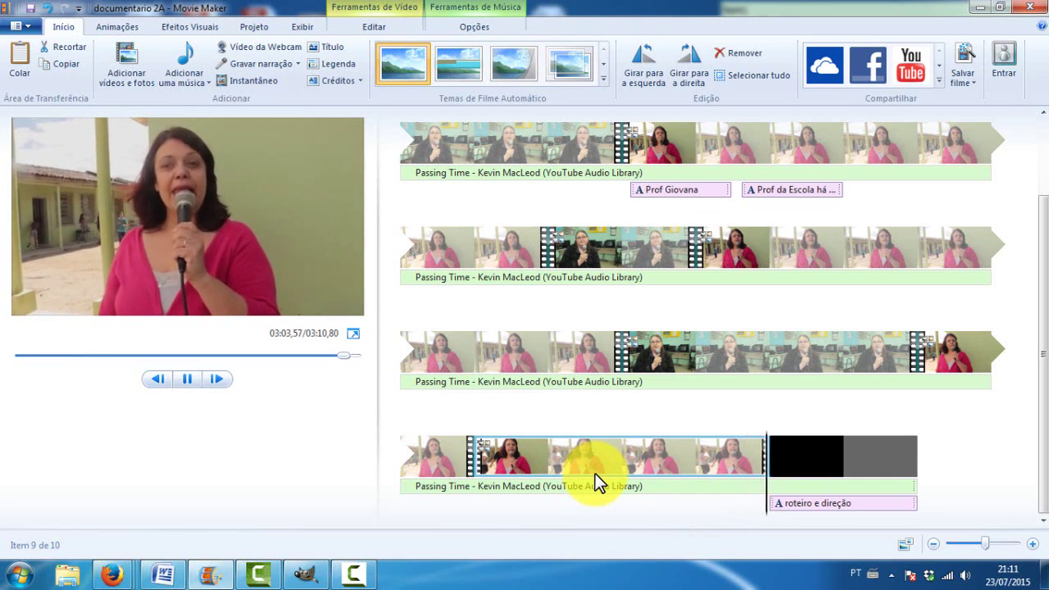
{"action": "key", "text": "space"}
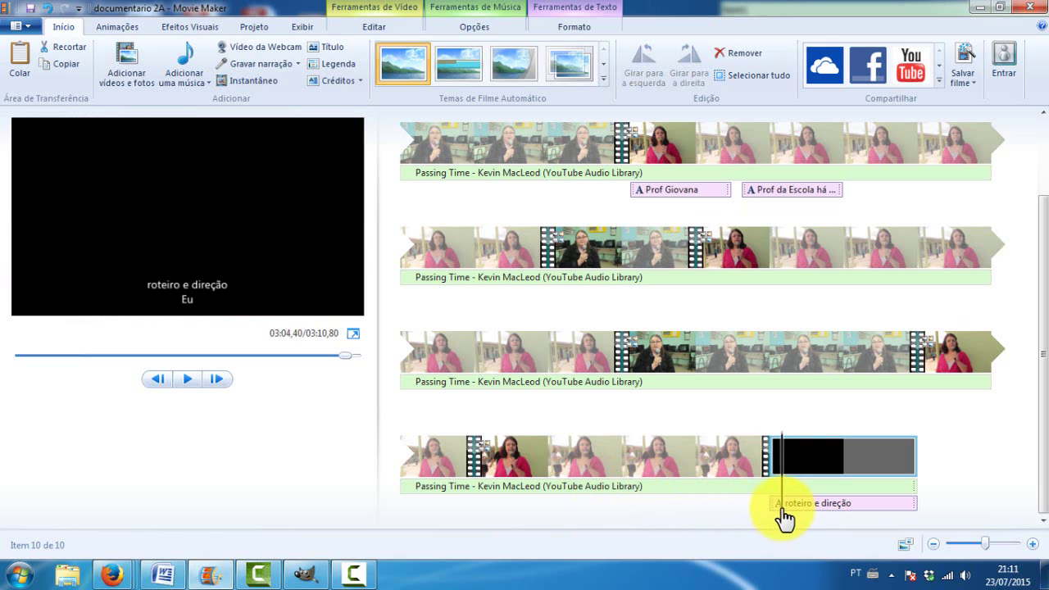
{"action": "left_click", "coordinate": [726, 510]}
{"action": "key", "text": "space"}
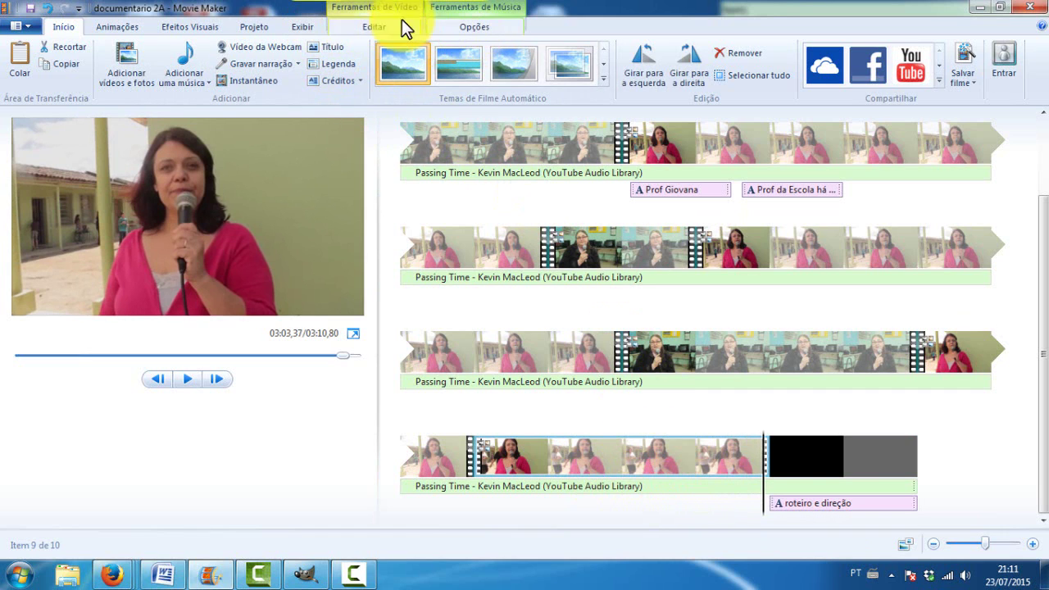
Split off and delete the last half second of the final clip, then replay the ending
{"action": "left_click", "coordinate": [363, 25]}
{"action": "left_click", "coordinate": [369, 56]}
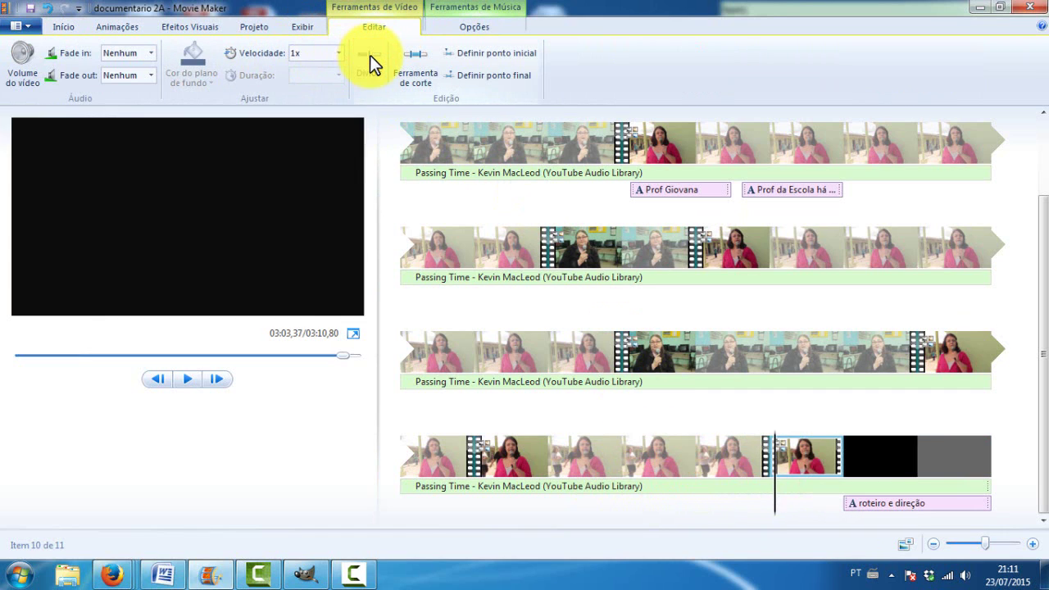
{"action": "key", "text": "Delete"}
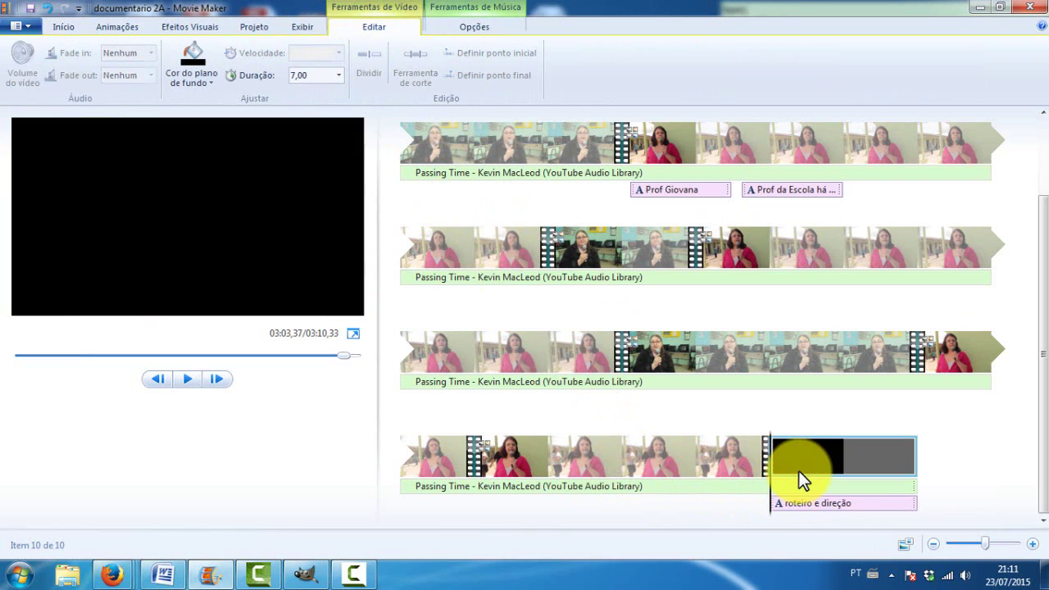
{"action": "left_click", "coordinate": [731, 505]}
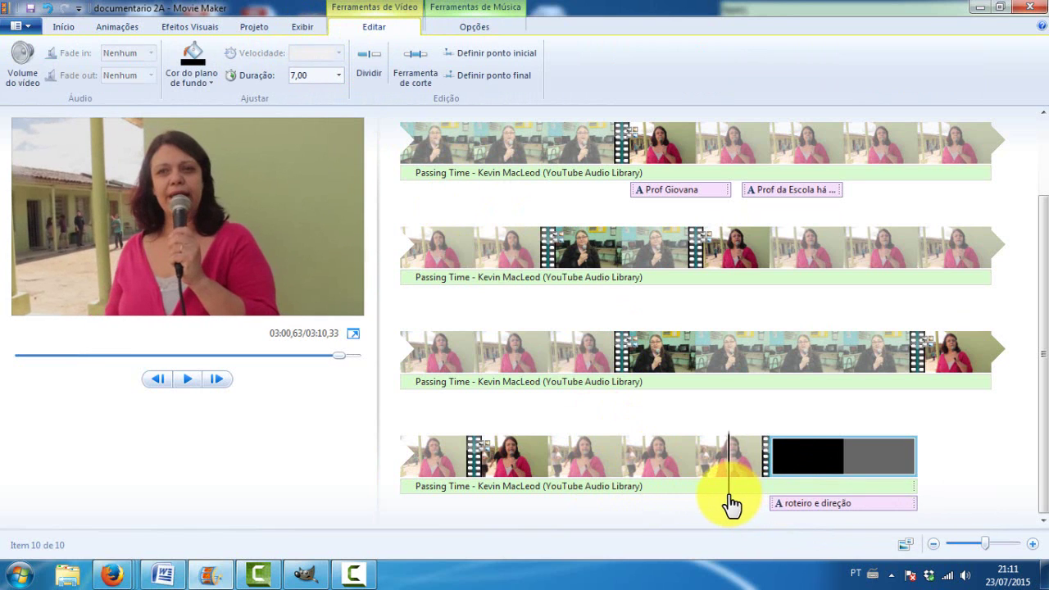
{"action": "key", "text": "space"}
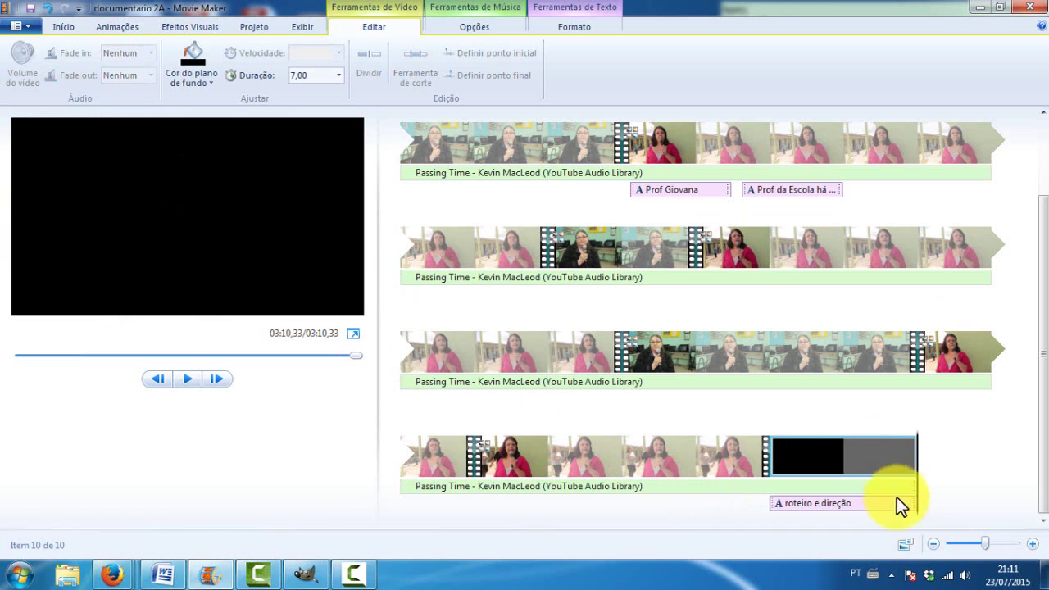
{"action": "left_click", "coordinate": [869, 487]}
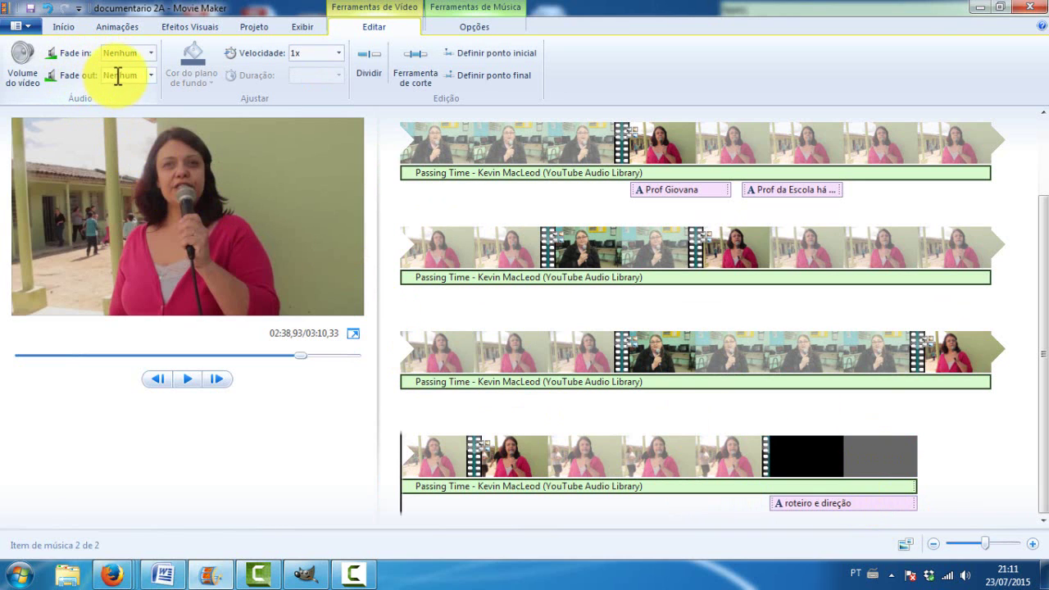
Set the Passing Time music's fade-out to Médio, then preview from the last video clip
{"action": "left_click", "coordinate": [151, 75]}
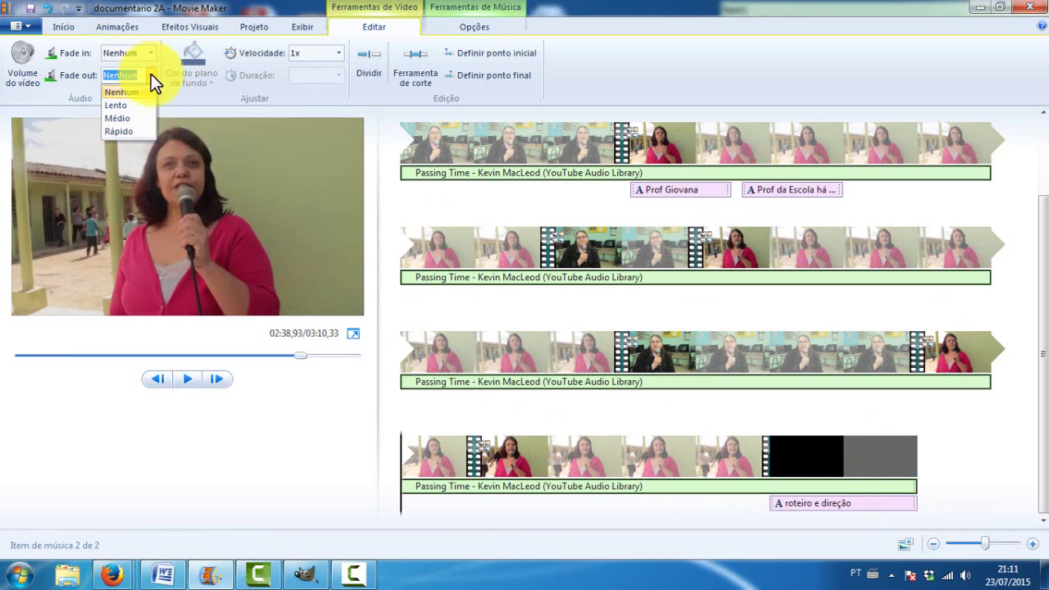
{"action": "left_click", "coordinate": [141, 117]}
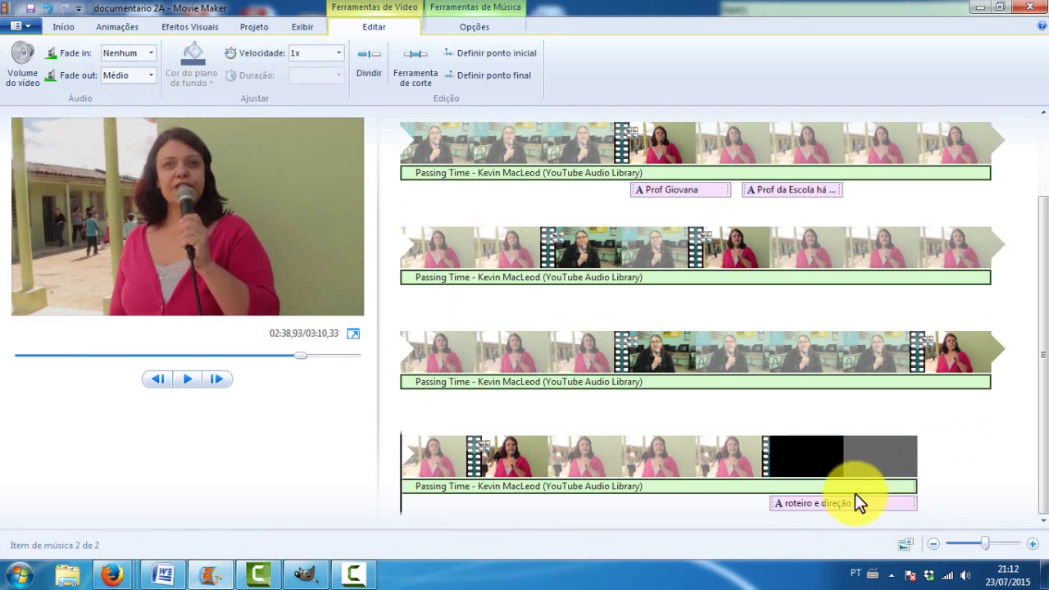
{"action": "left_click", "coordinate": [758, 472]}
{"action": "key", "text": "space"}
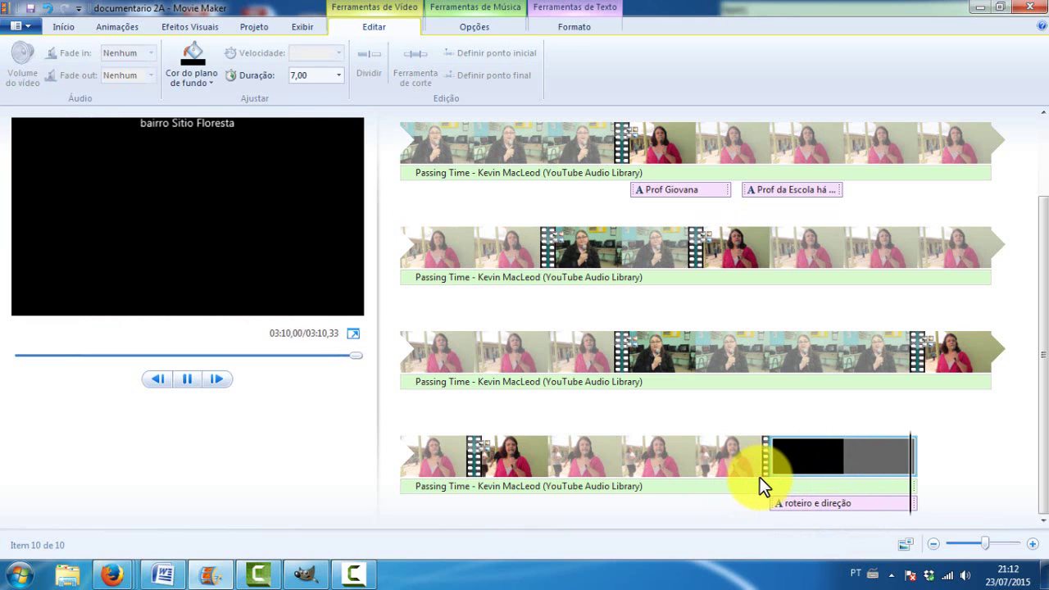
Play through to the end of the last clip and reselect the music to confirm its Médio fade-out
{"action": "left_click", "coordinate": [759, 478]}
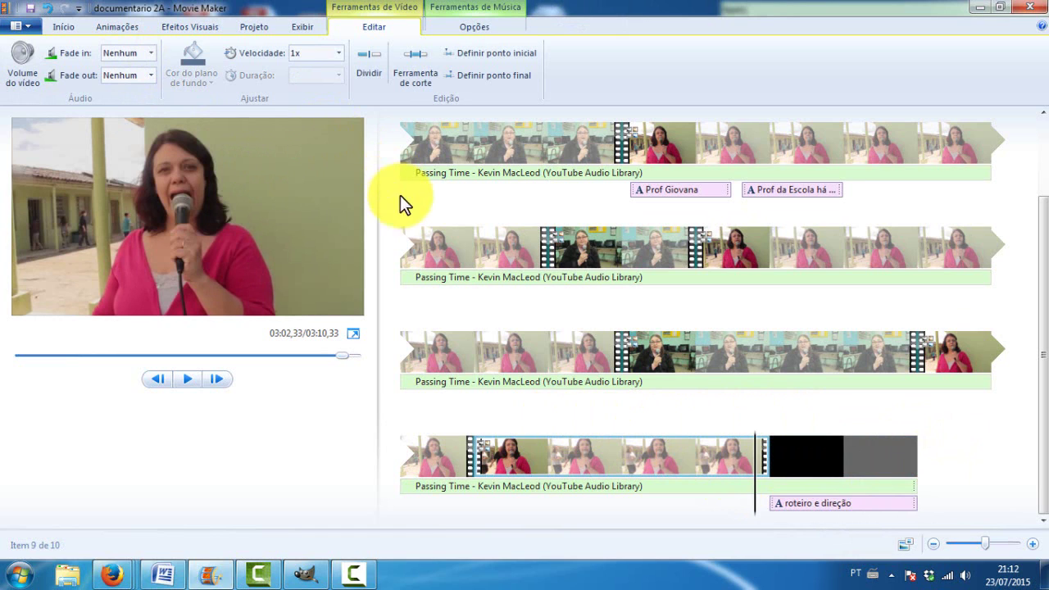
{"action": "left_click", "coordinate": [820, 486]}
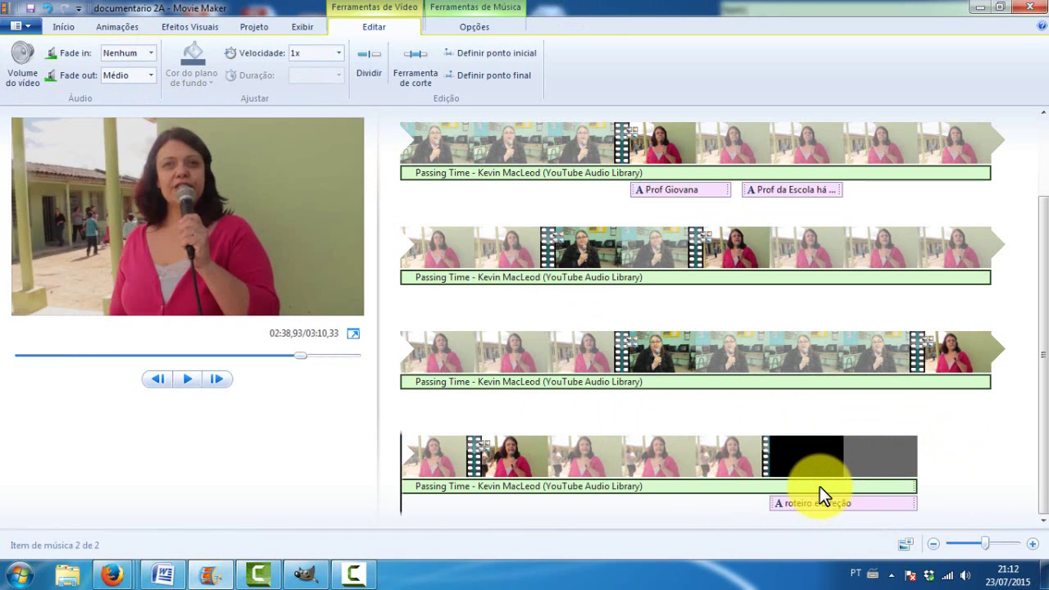
{"action": "scroll", "coordinate": [705, 411], "scroll_direction": "up", "scroll_amount": 1}
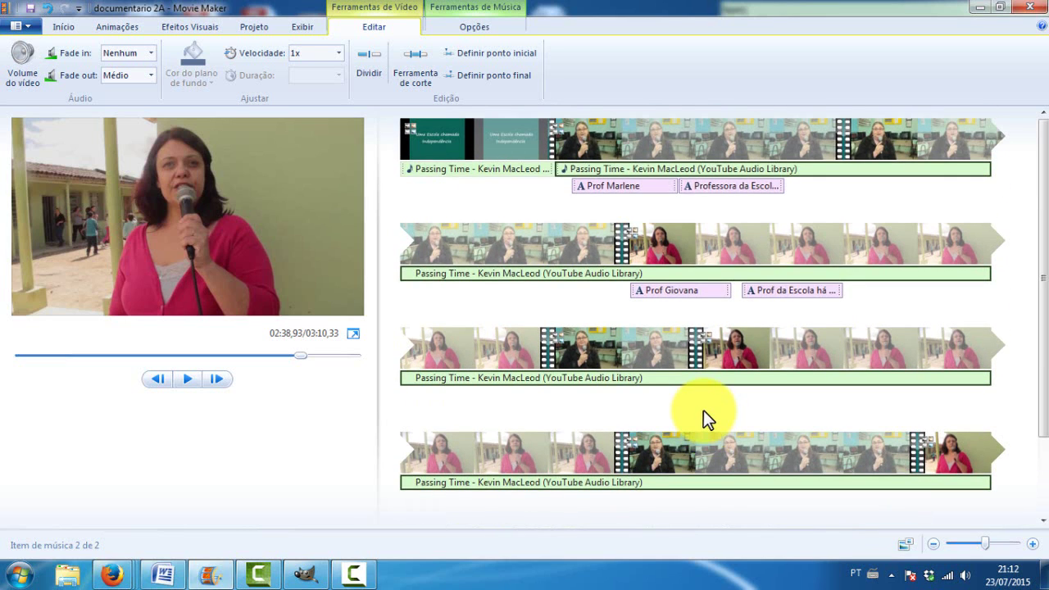
{"action": "scroll", "coordinate": [703, 410], "scroll_direction": "down", "scroll_amount": 1}
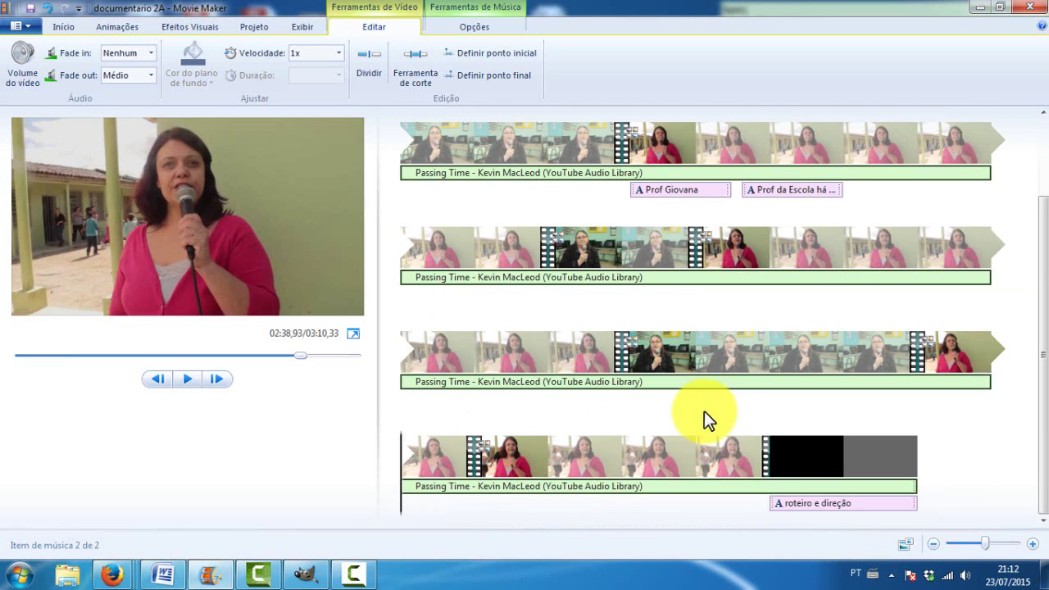